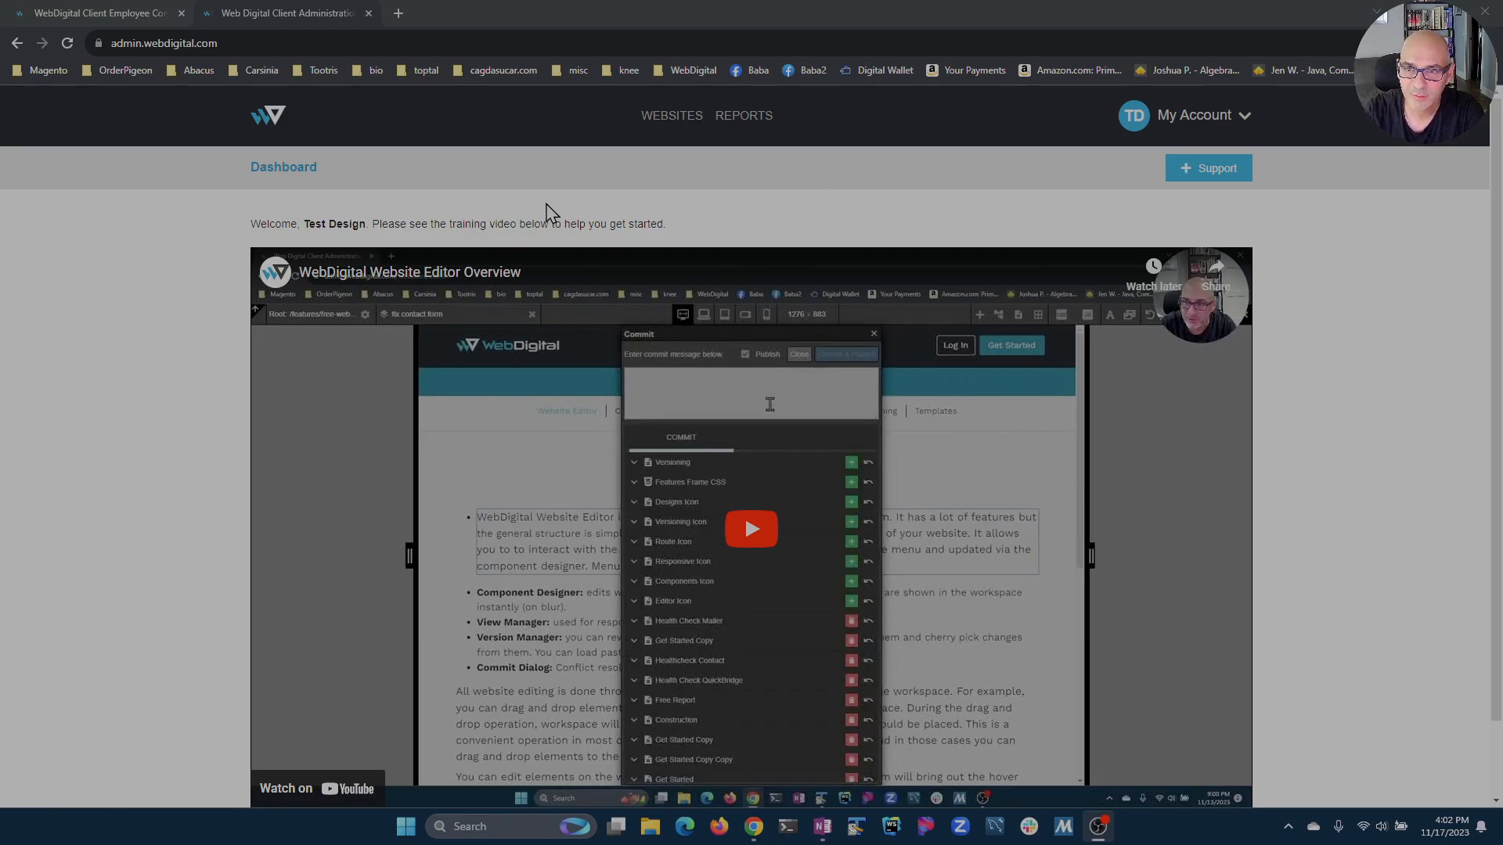
Create a new website named test from the Restaurant template
left_click(668, 113)
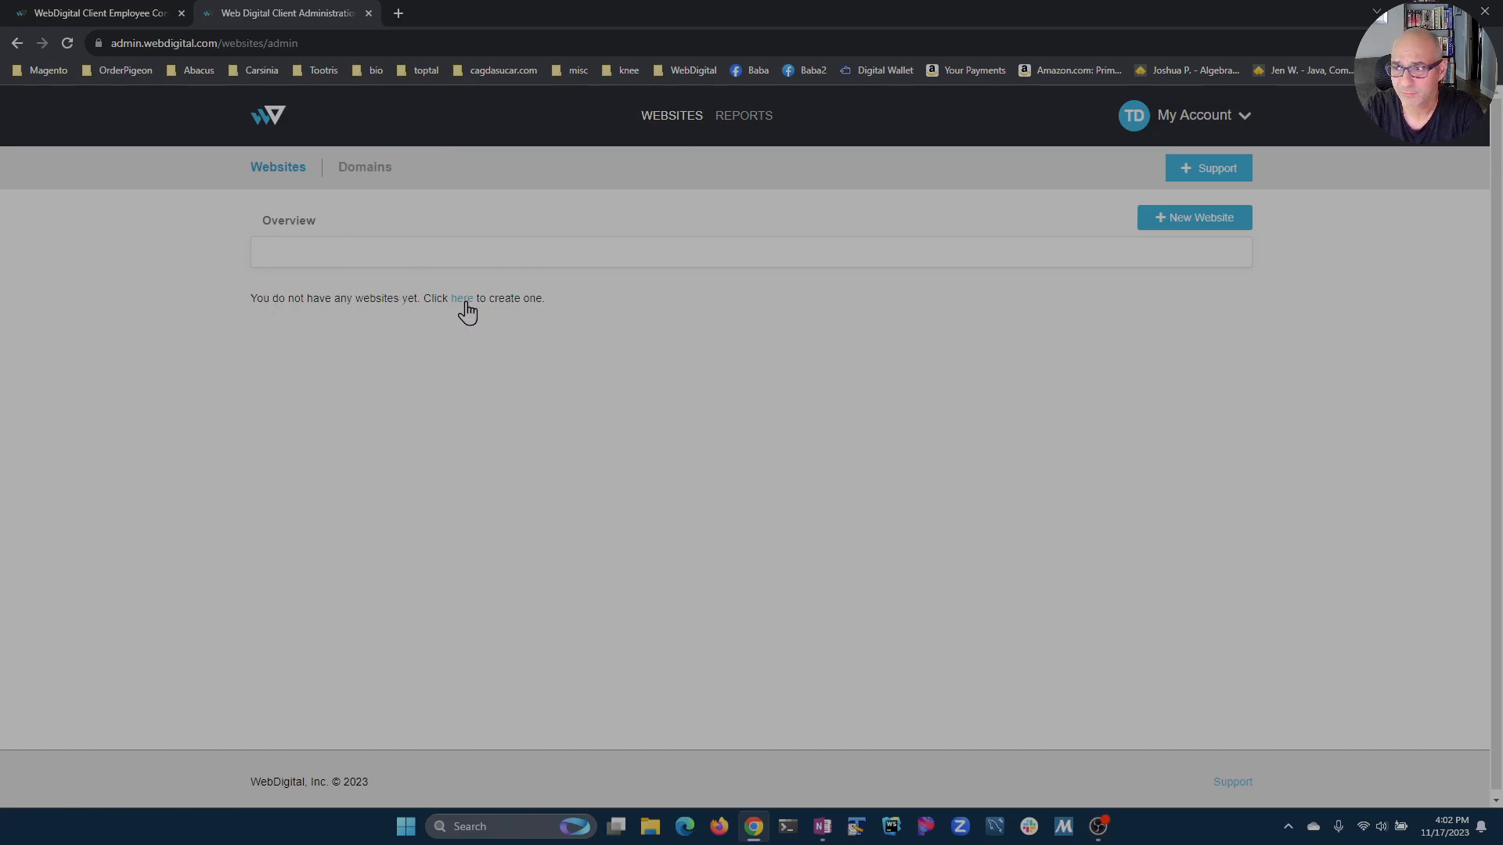
left_click(1180, 226)
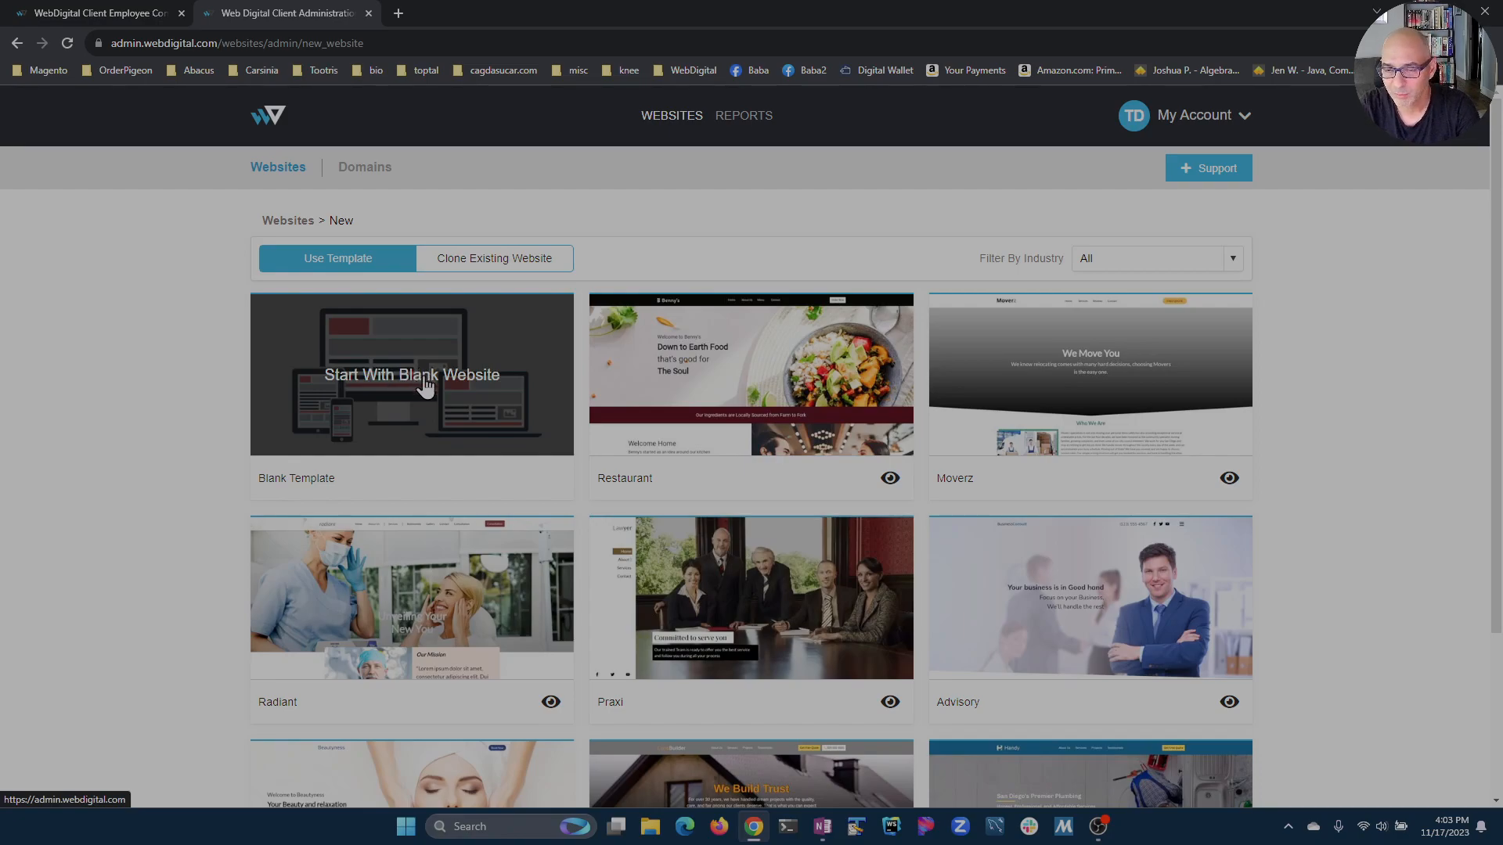
left_click(499, 270)
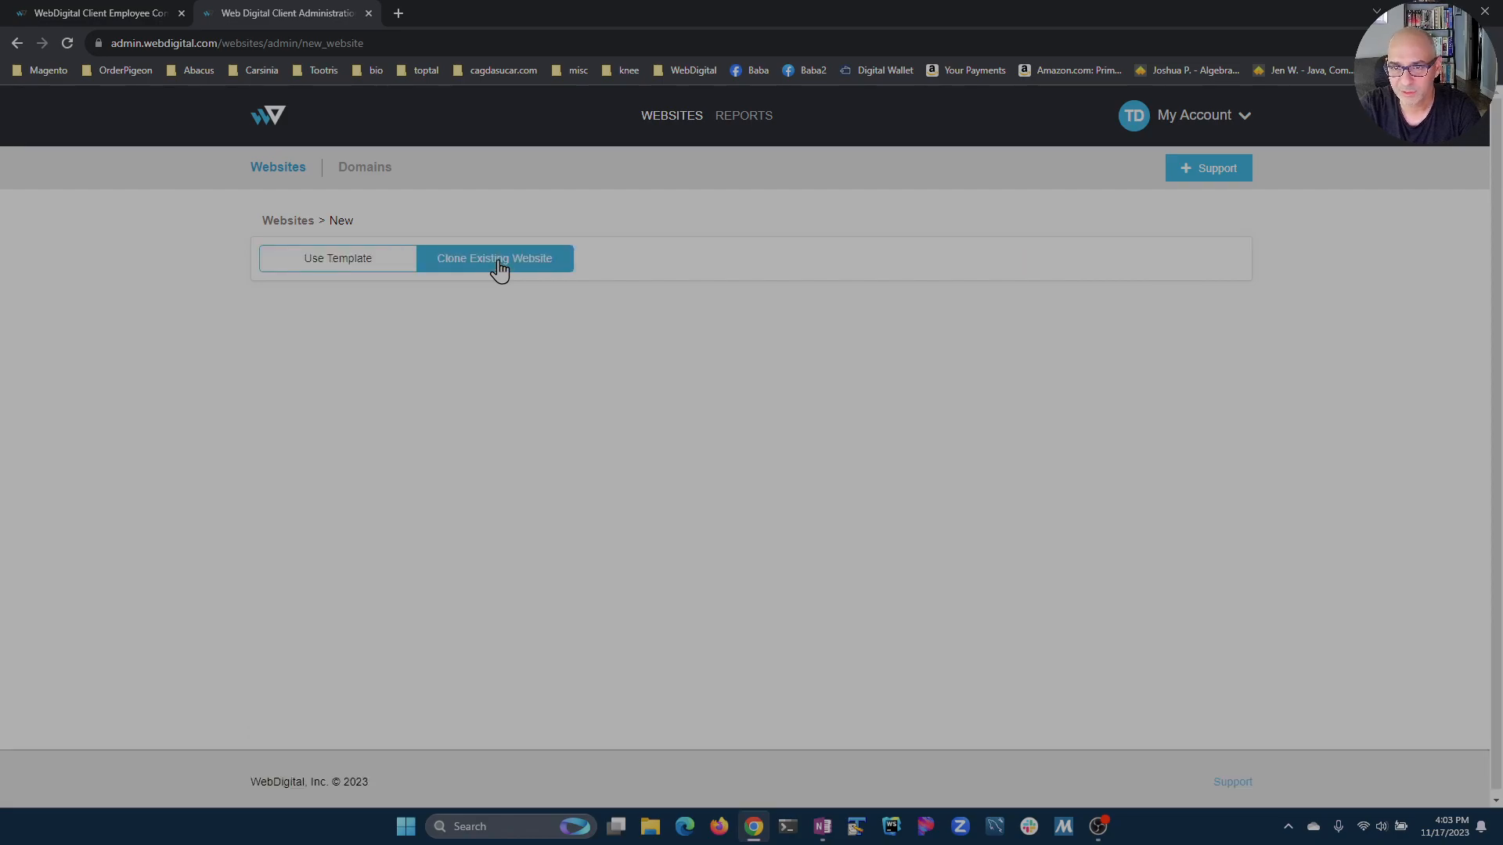
left_click(336, 279)
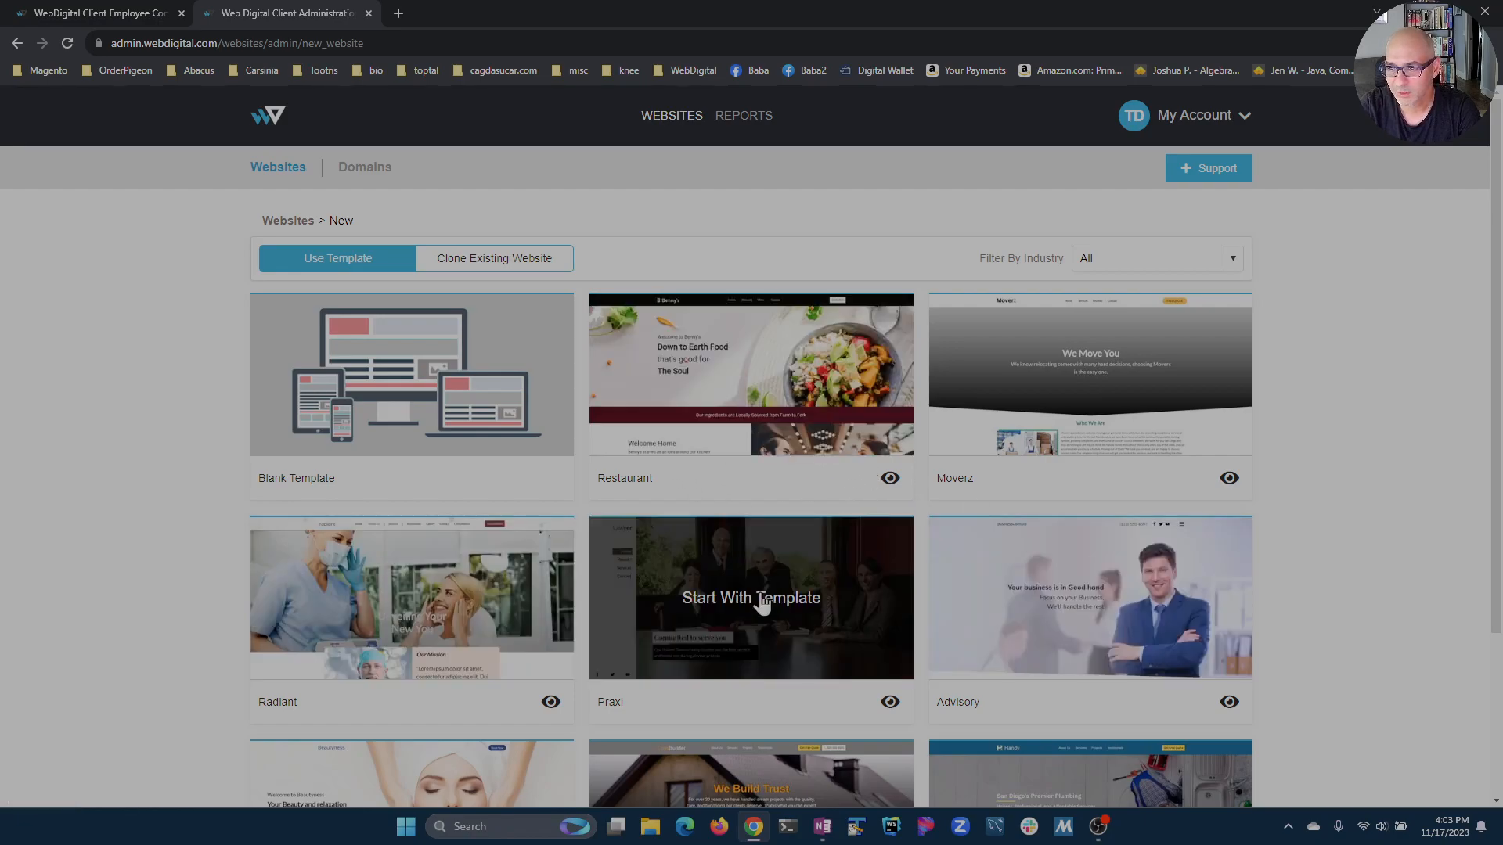
left_click(742, 382)
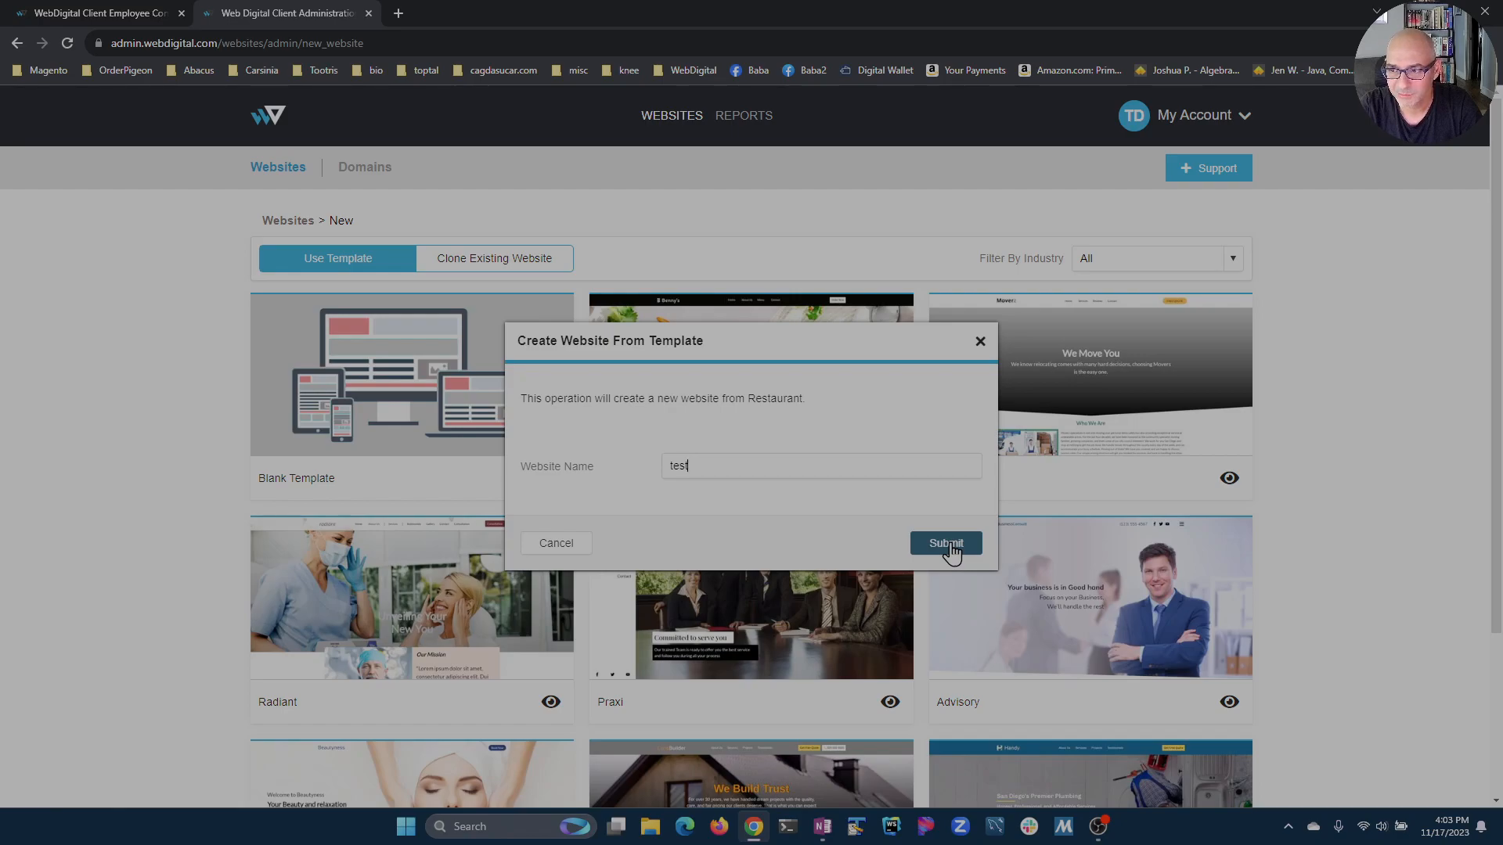
left_click(949, 544)
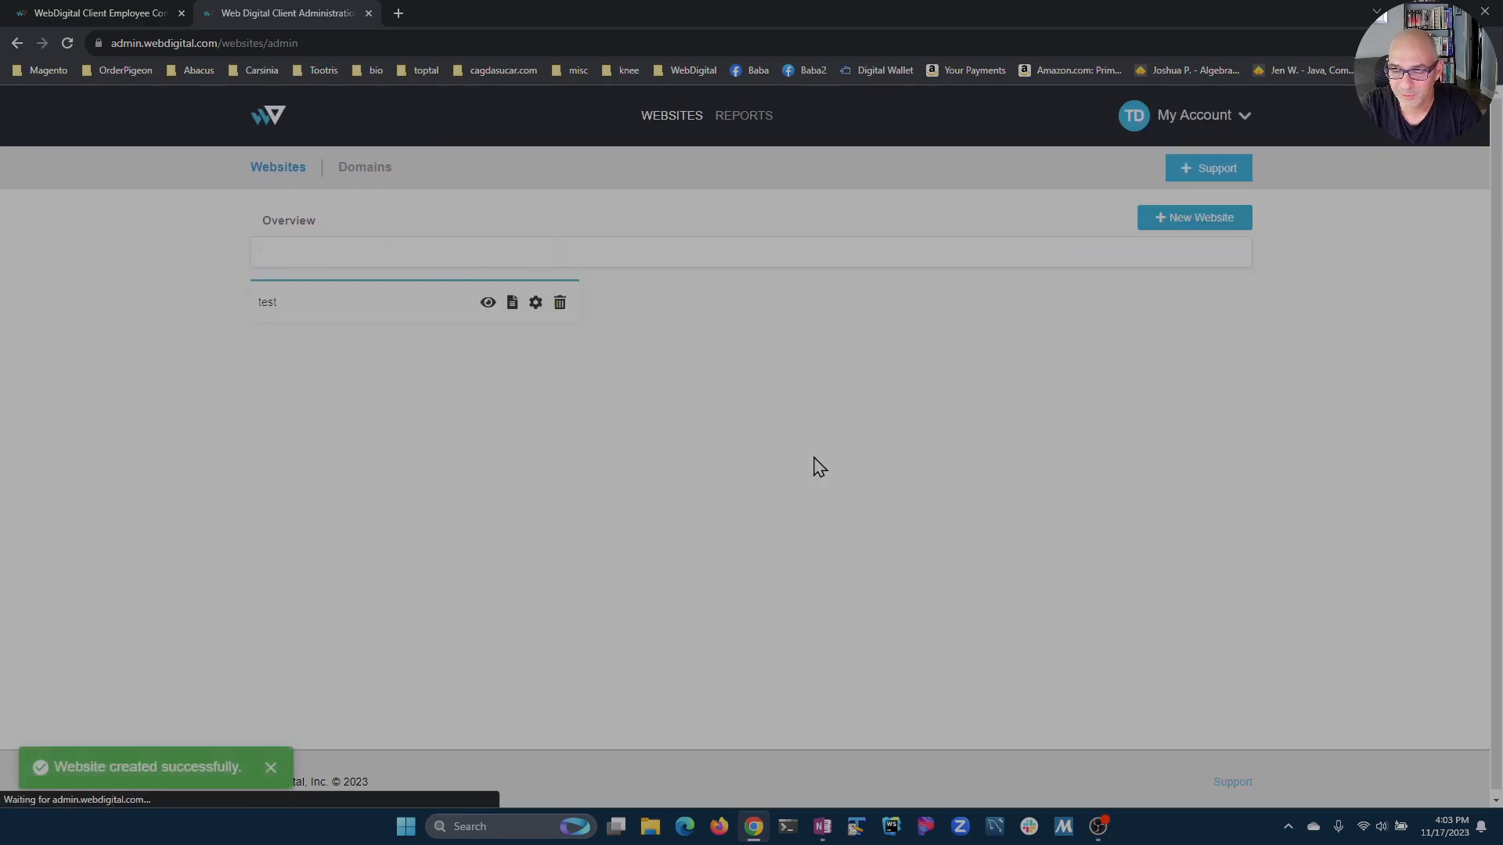
left_click(271, 769)
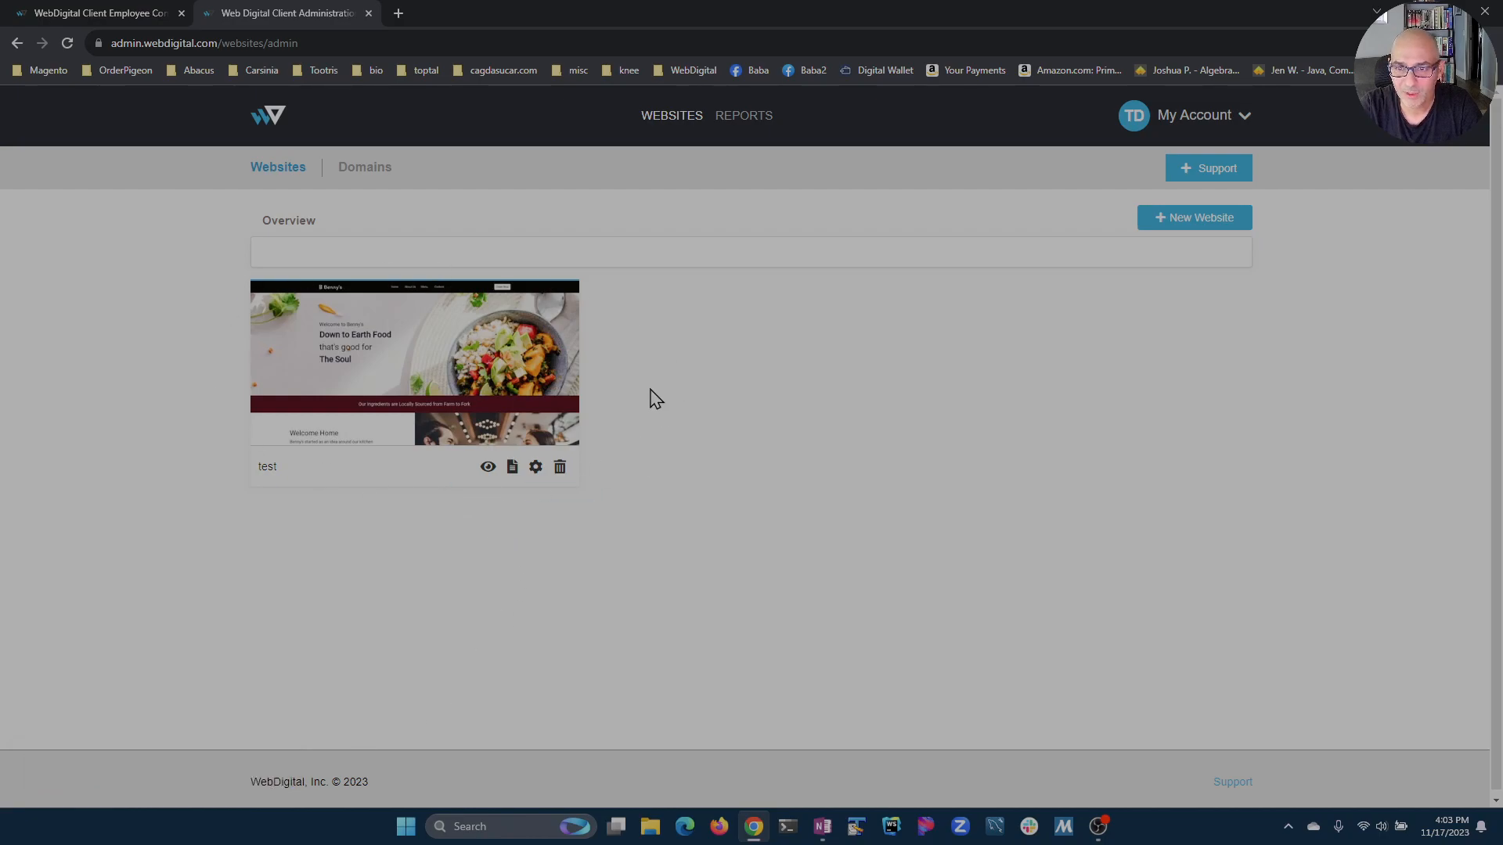
Open the test website for editing from the websites overview
mouse_move(423, 387)
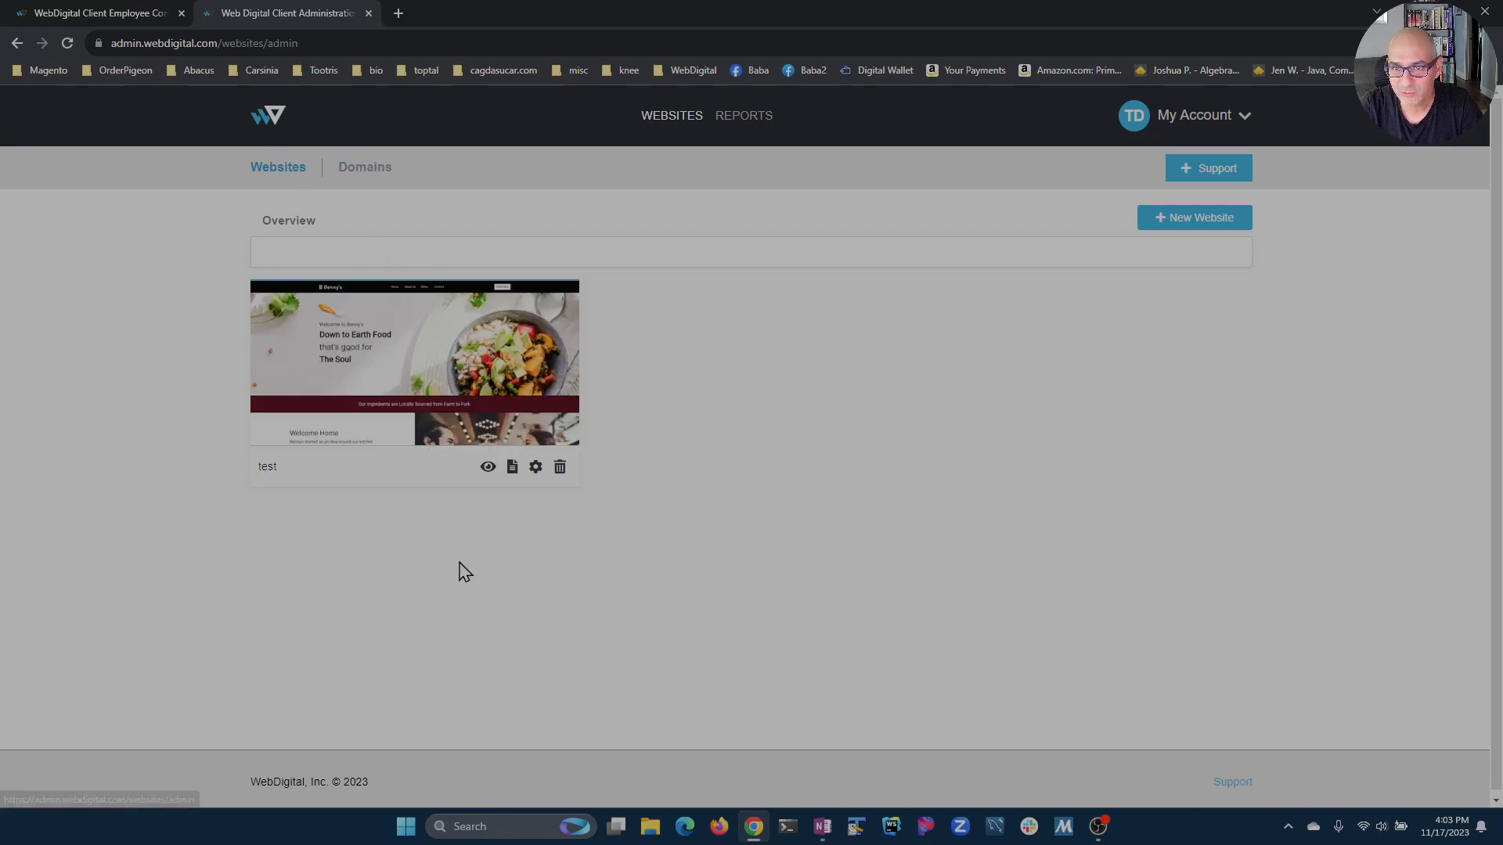
left_click(273, 129)
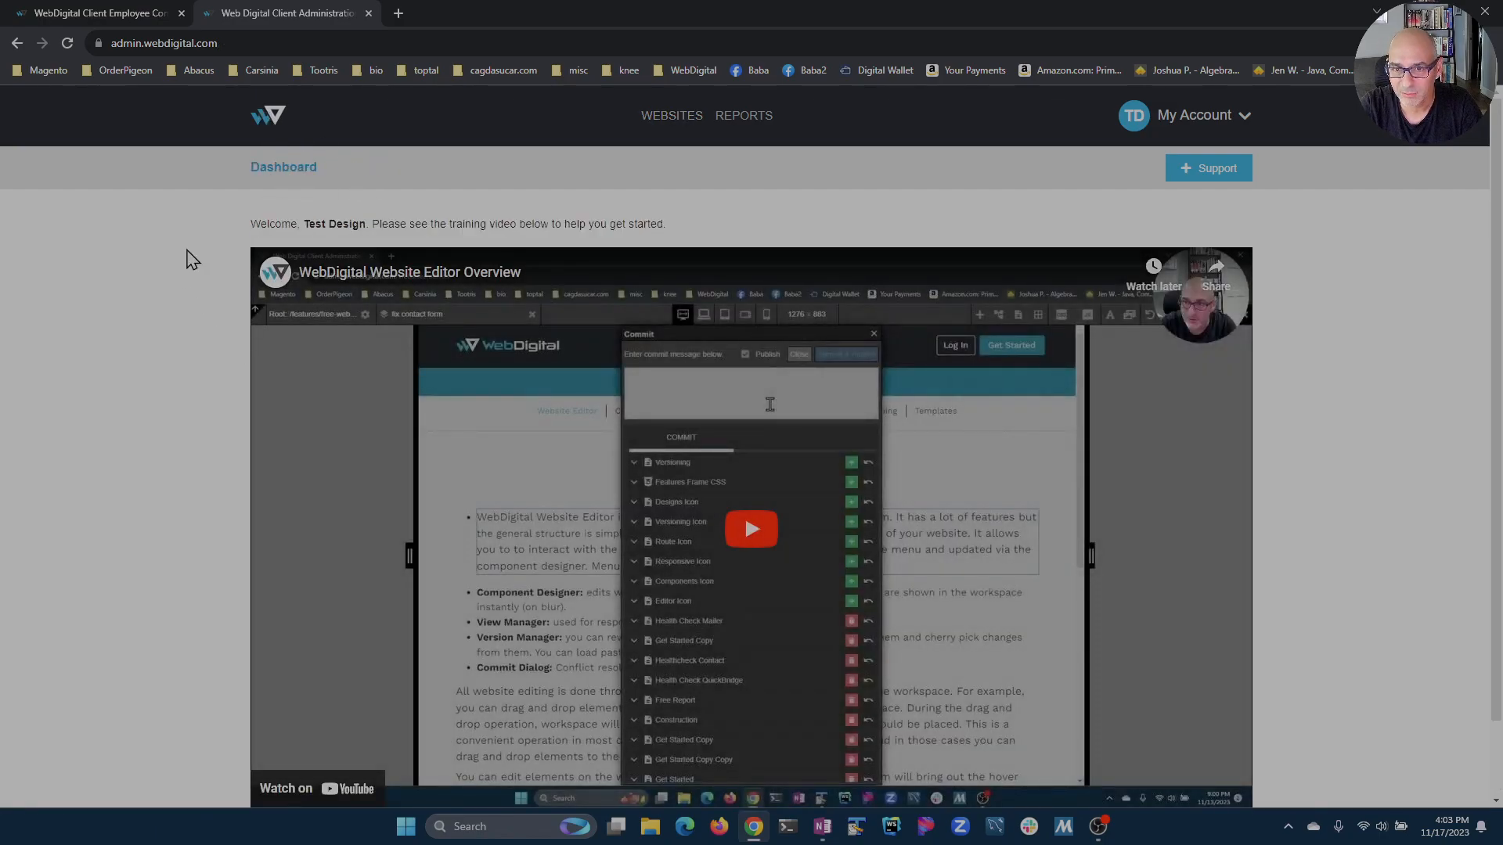
left_click(682, 117)
mouse_move(363, 311)
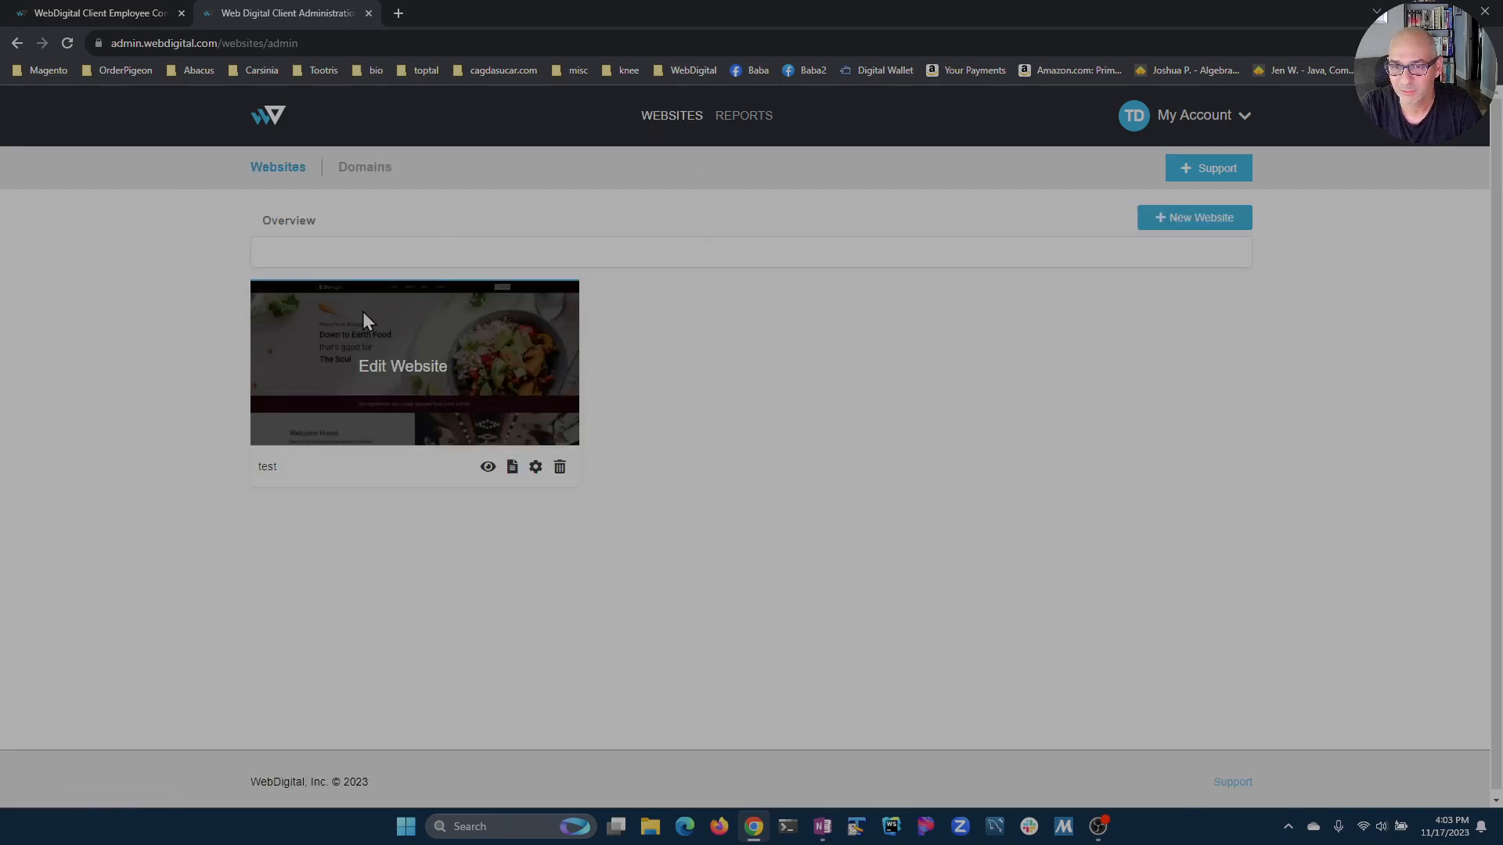
left_click(407, 377)
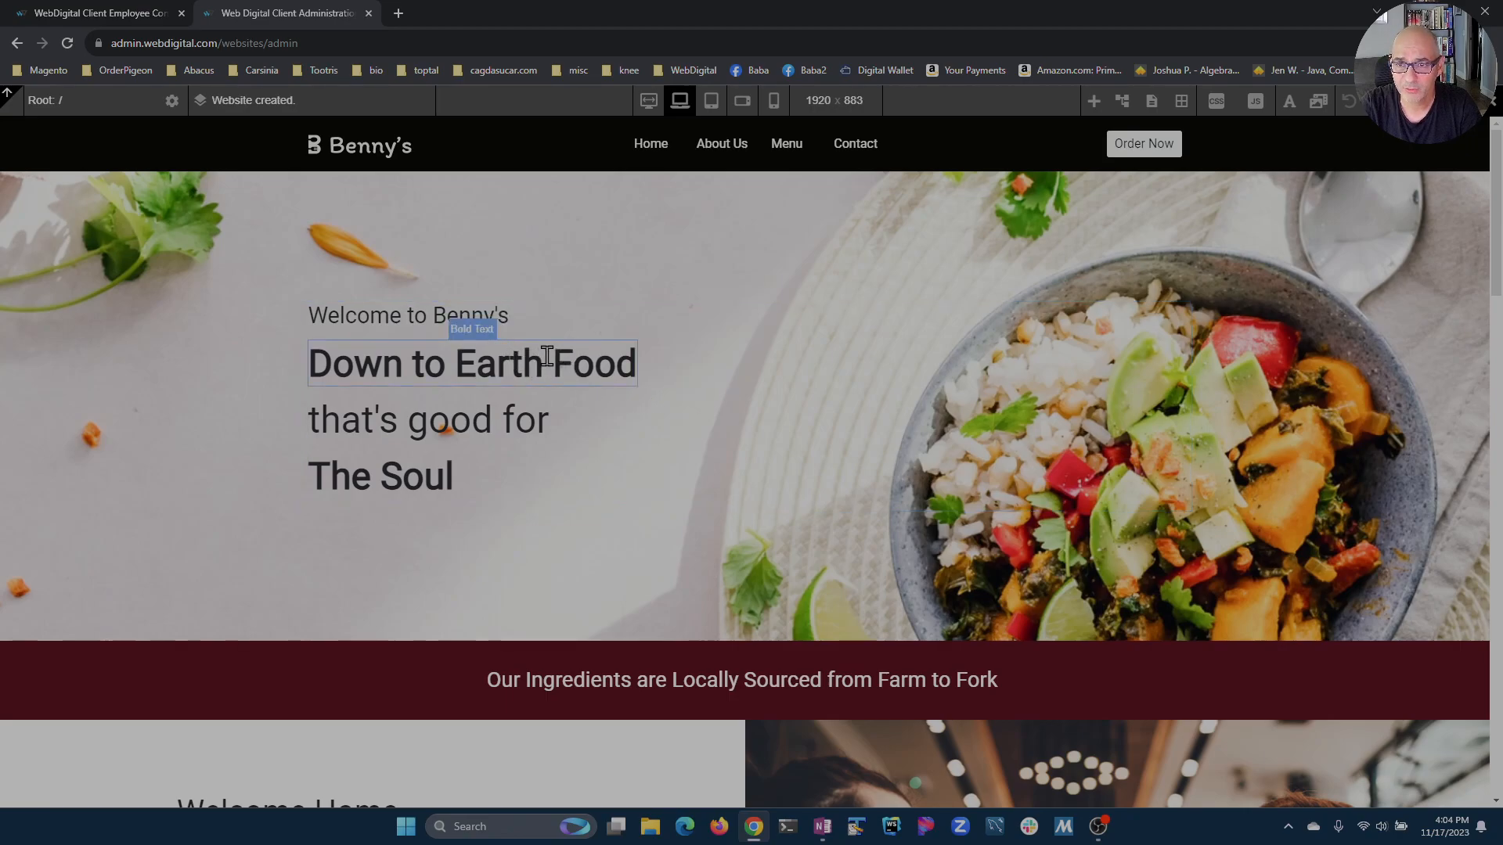
Replace the hero banner's slogan with "Some new website slogan!"
left_click(479, 365)
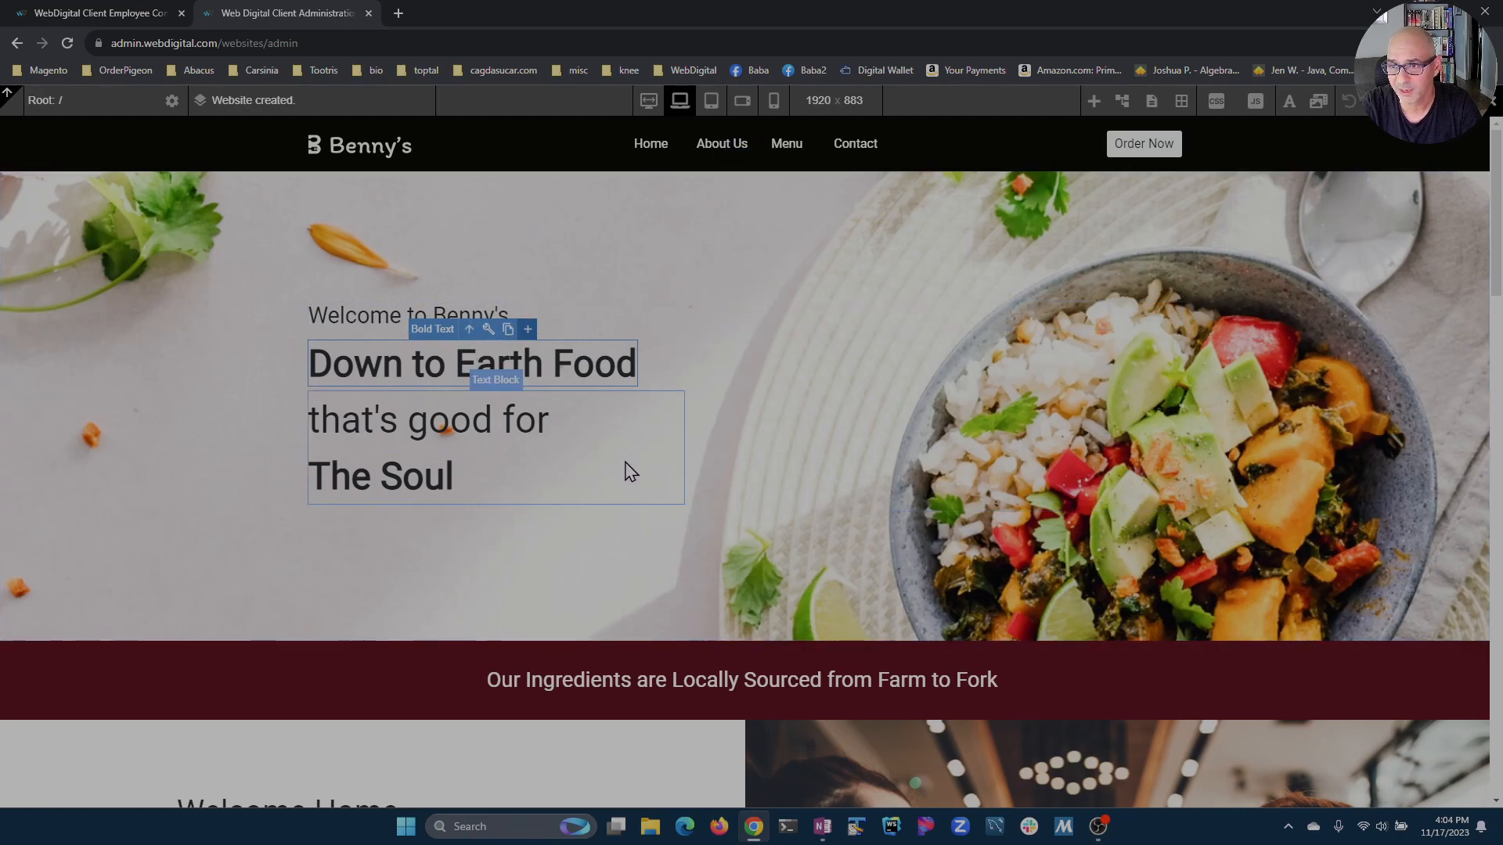
left_click(516, 417)
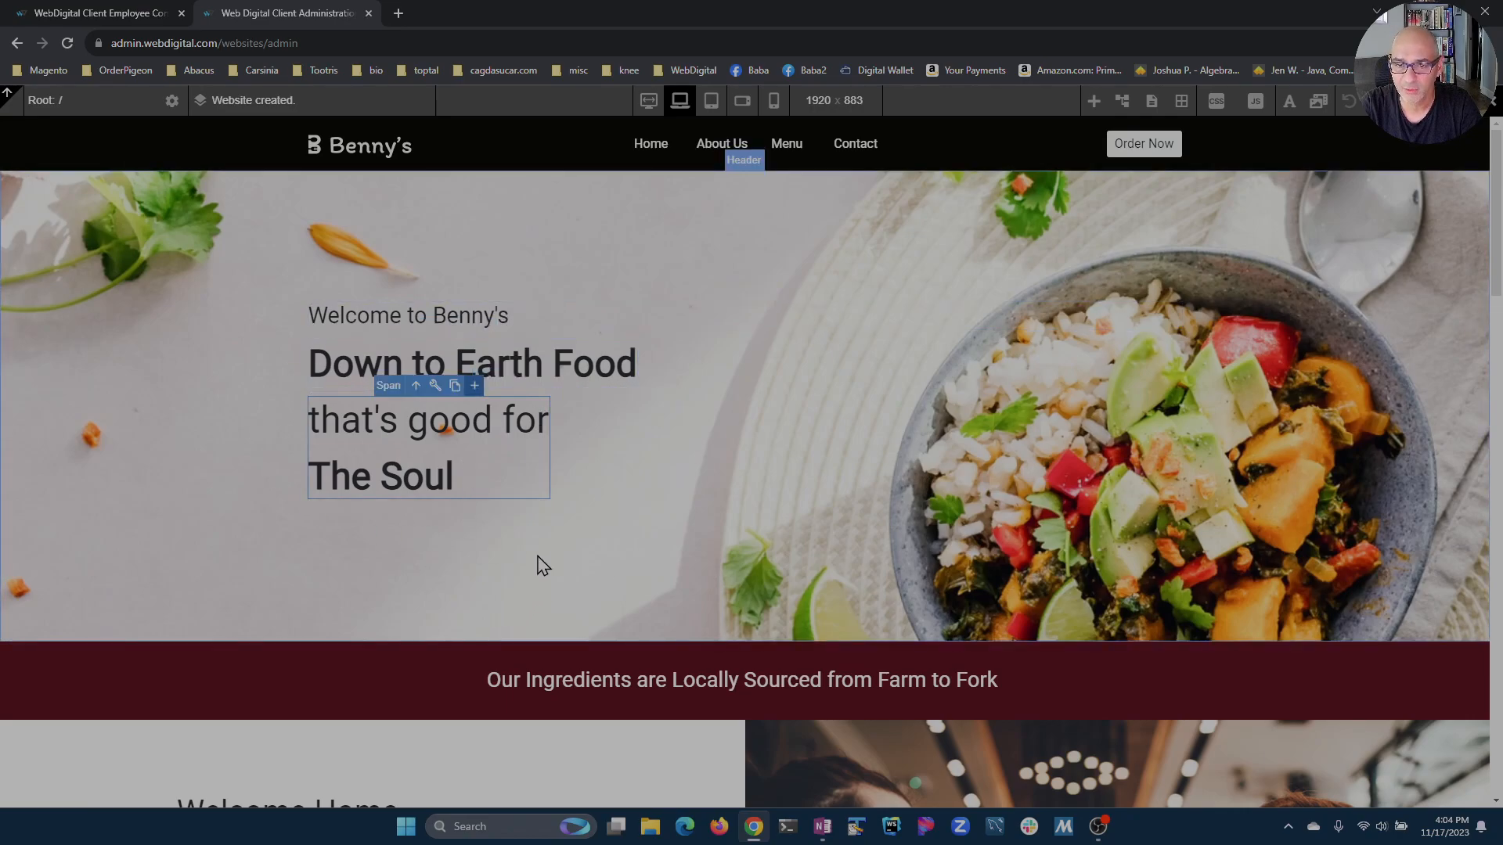
left_click(400, 424)
left_click(405, 400)
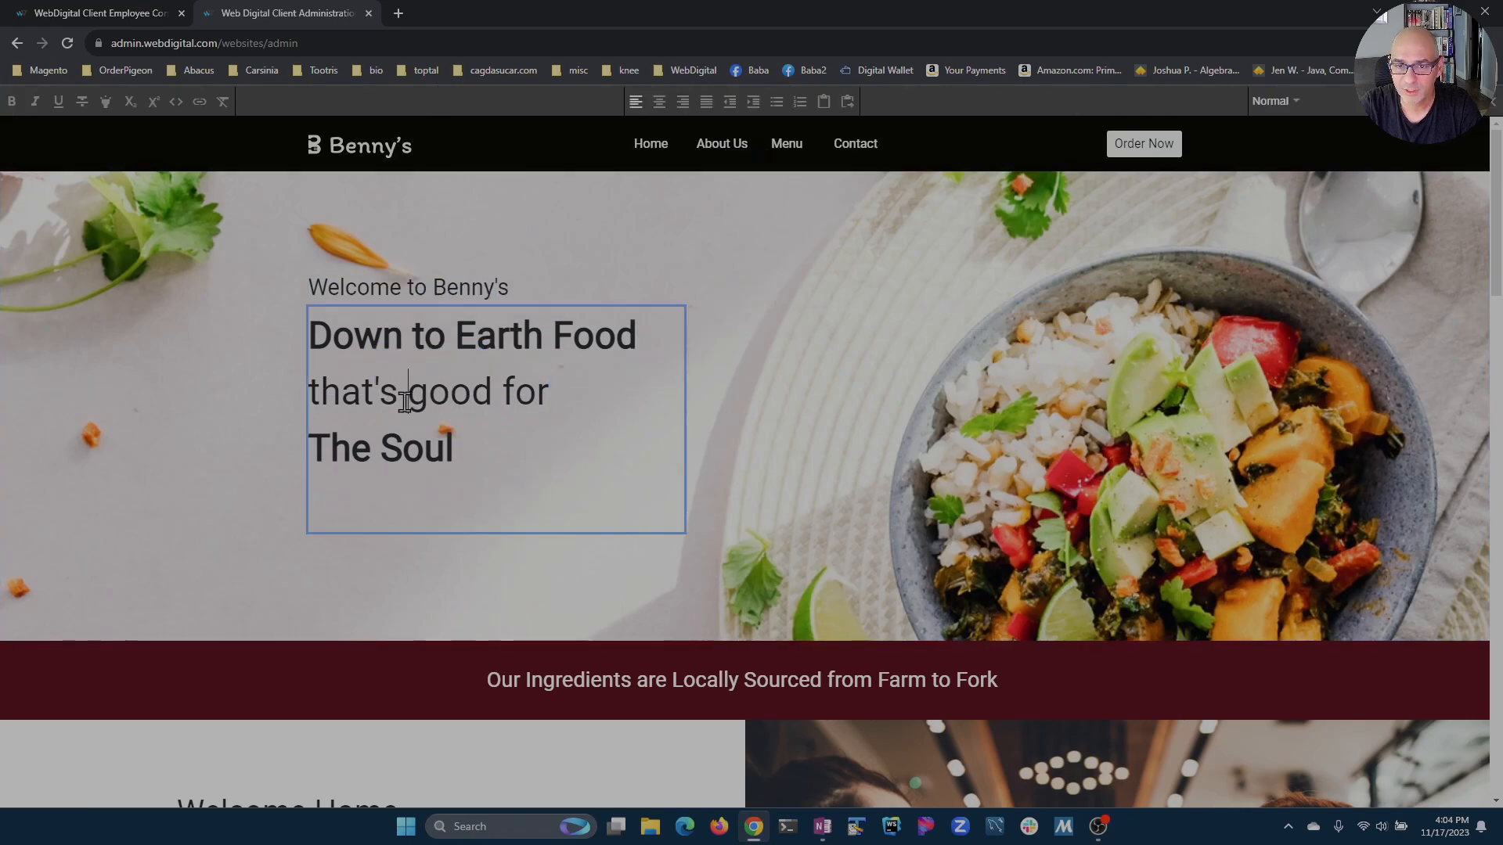
left_click(551, 413)
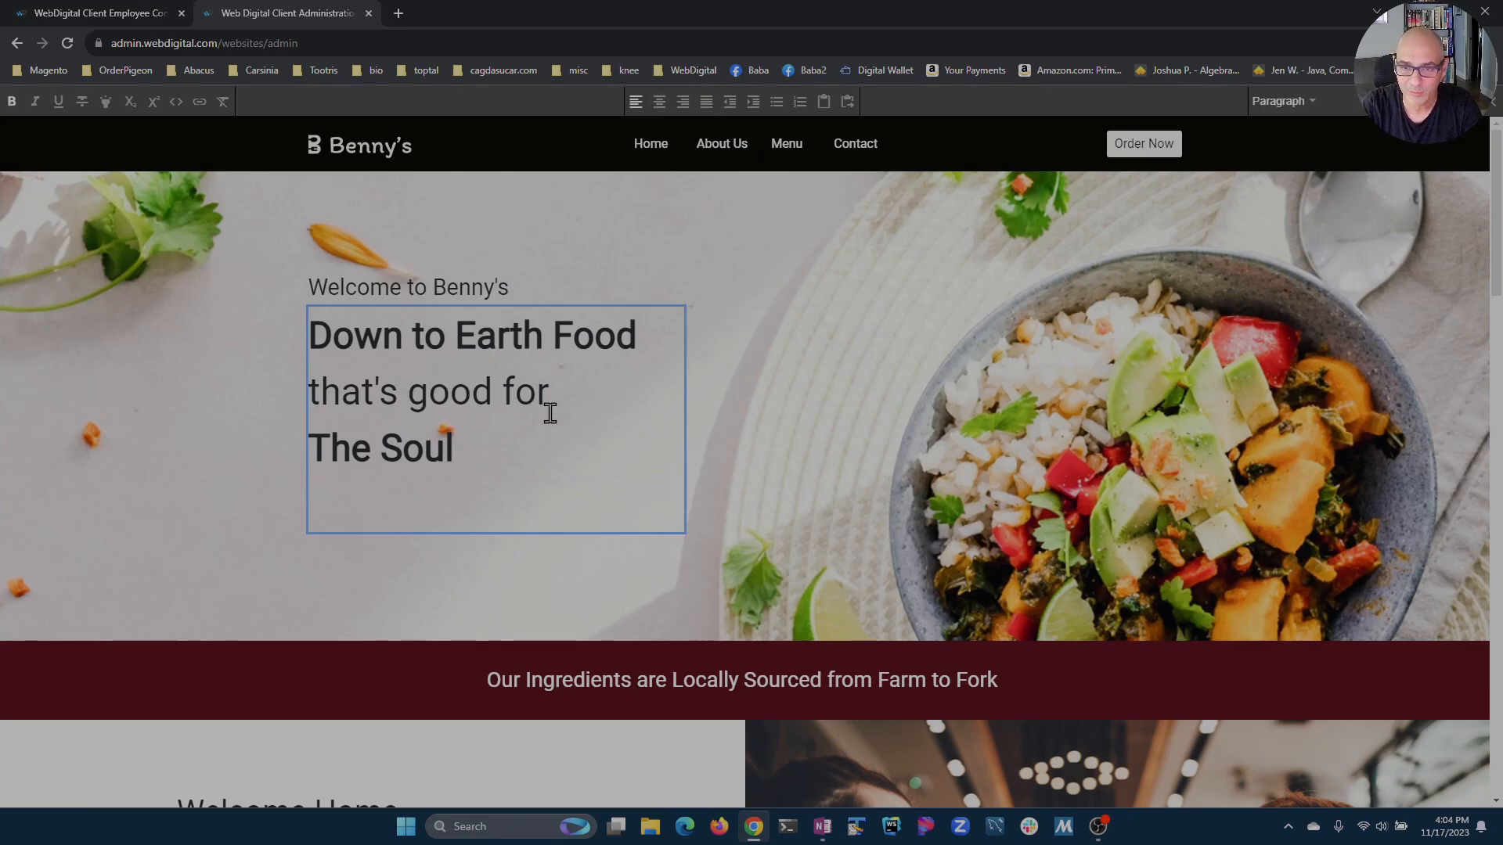
type("2")
key("BackSpace")
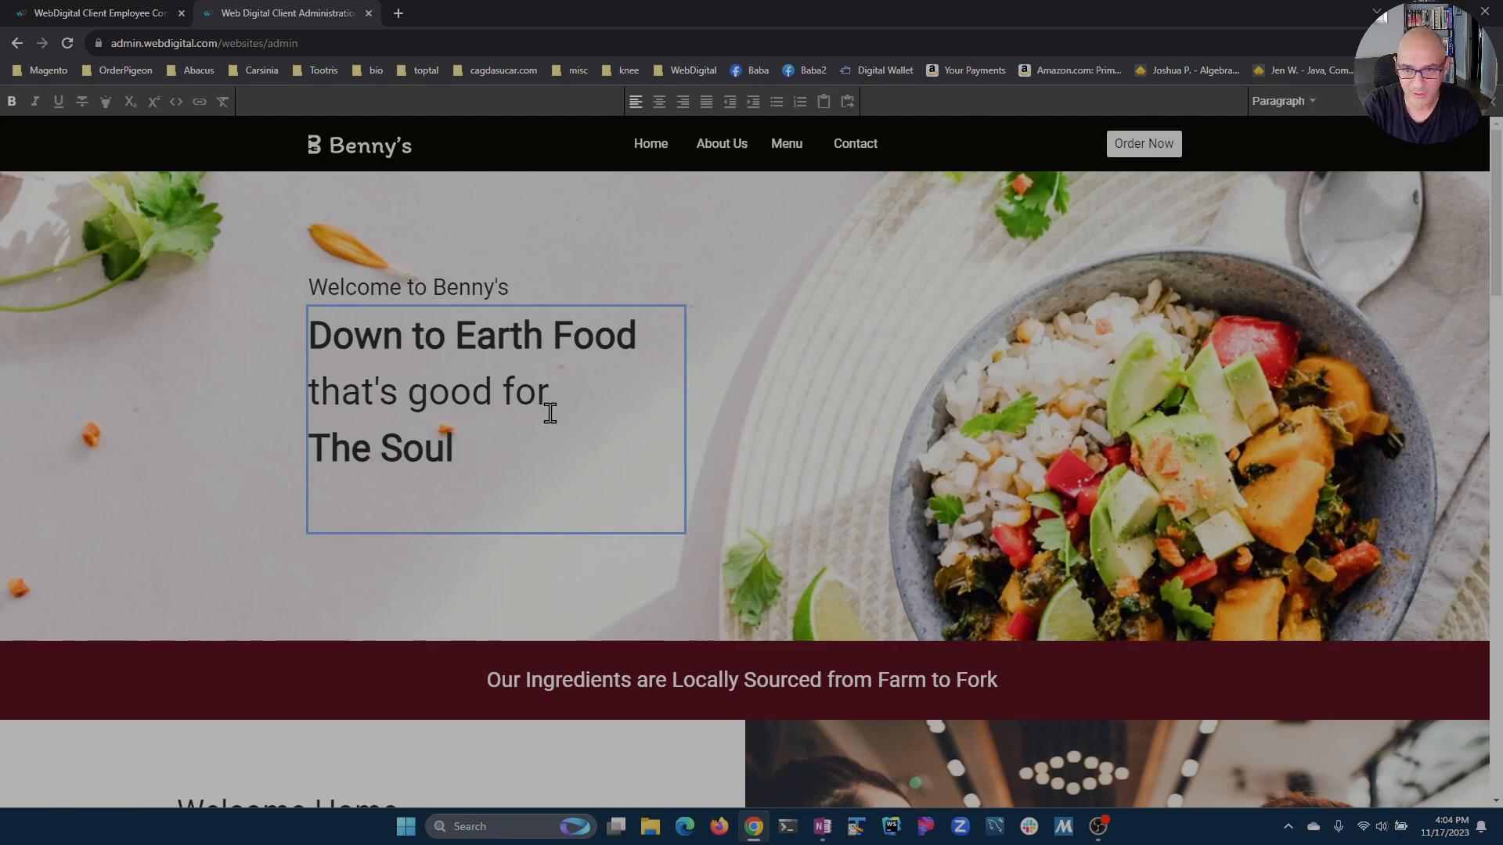
key("ctrl+a")
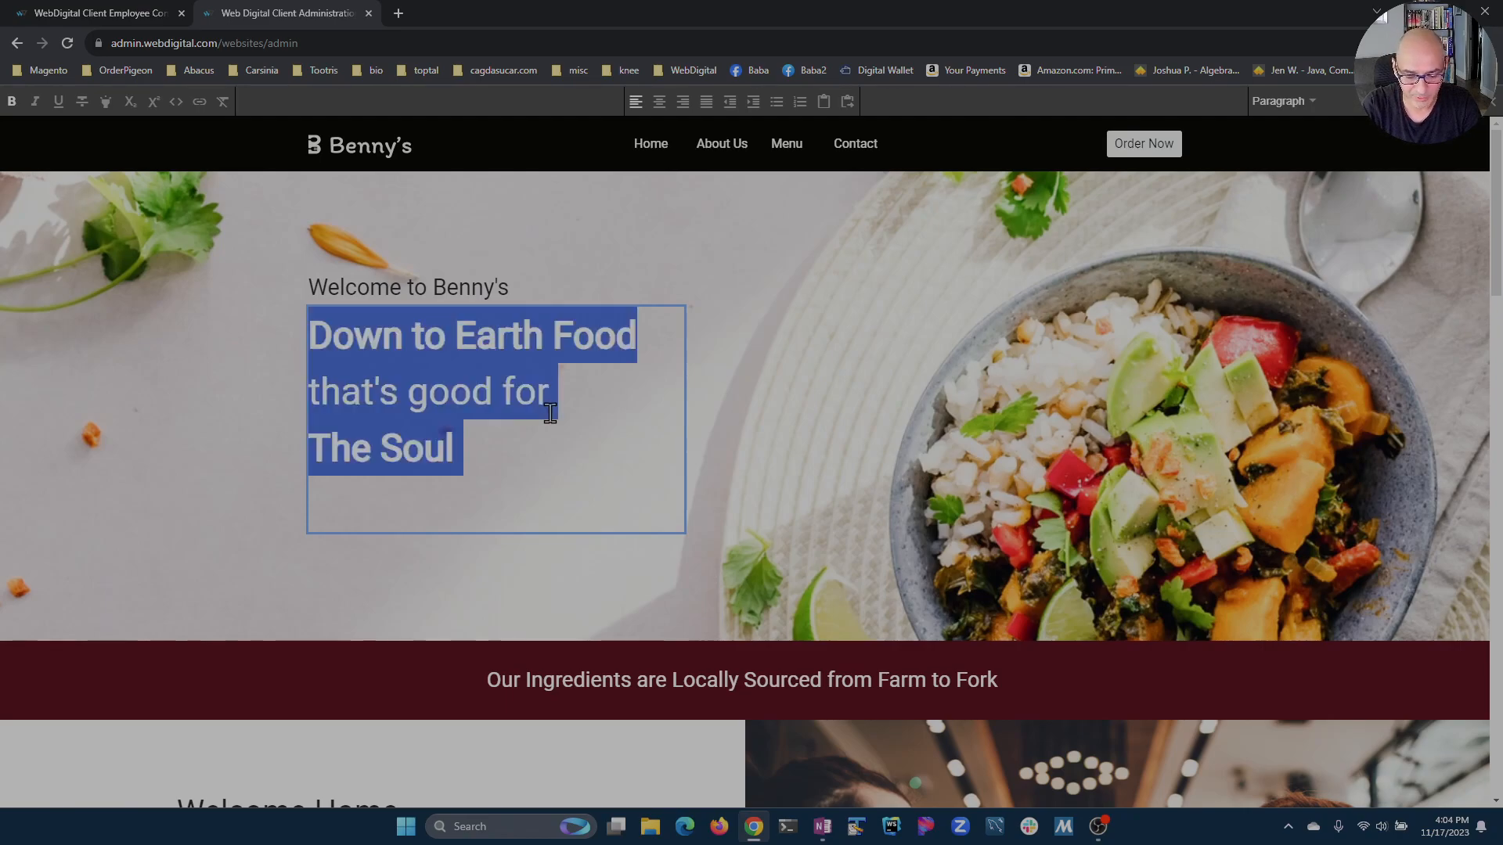
type("Some new website slogan!")
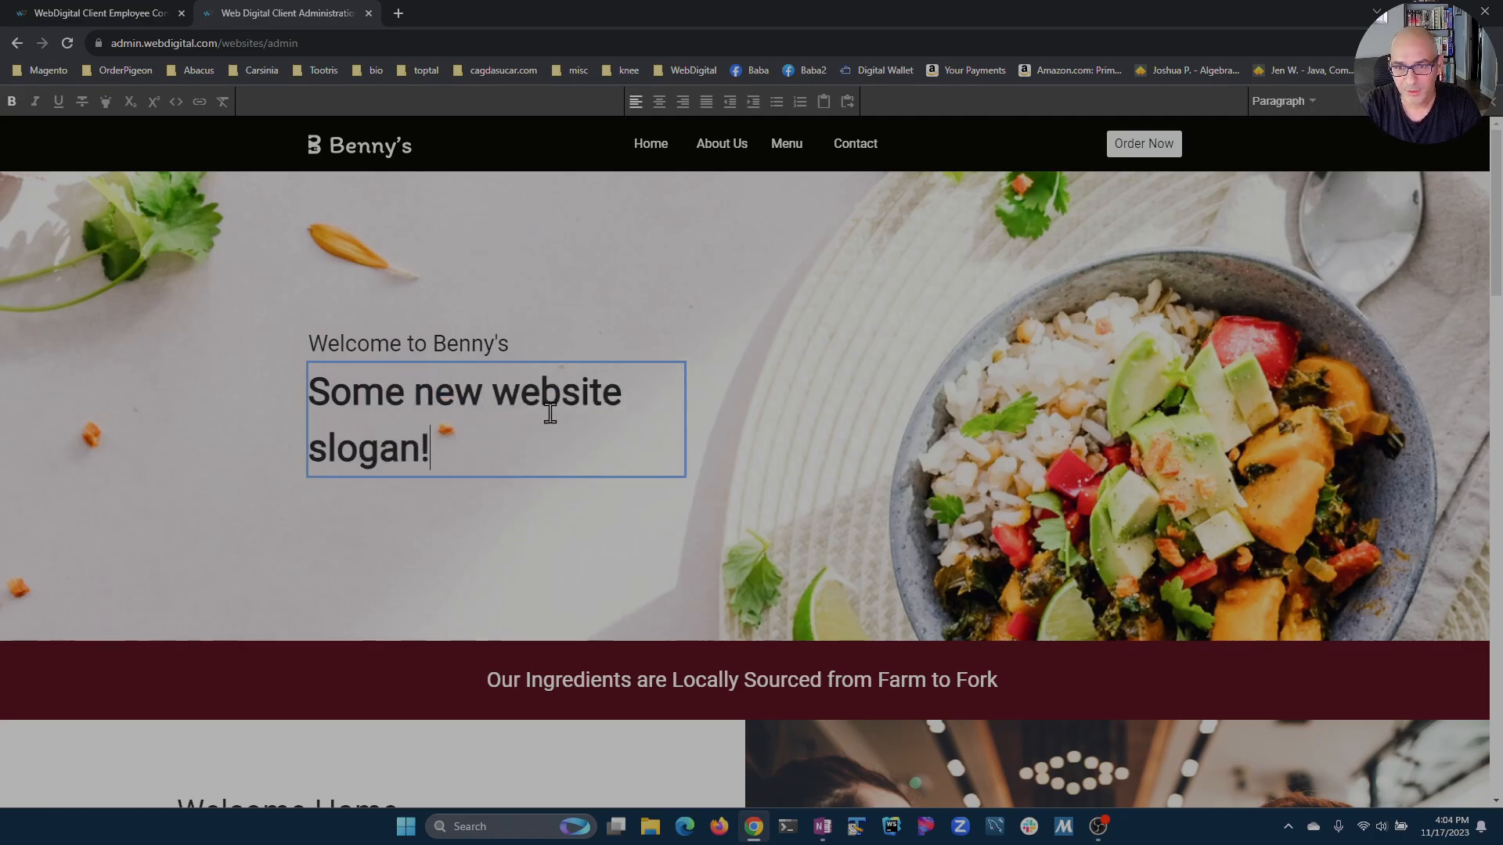
key("Escape")
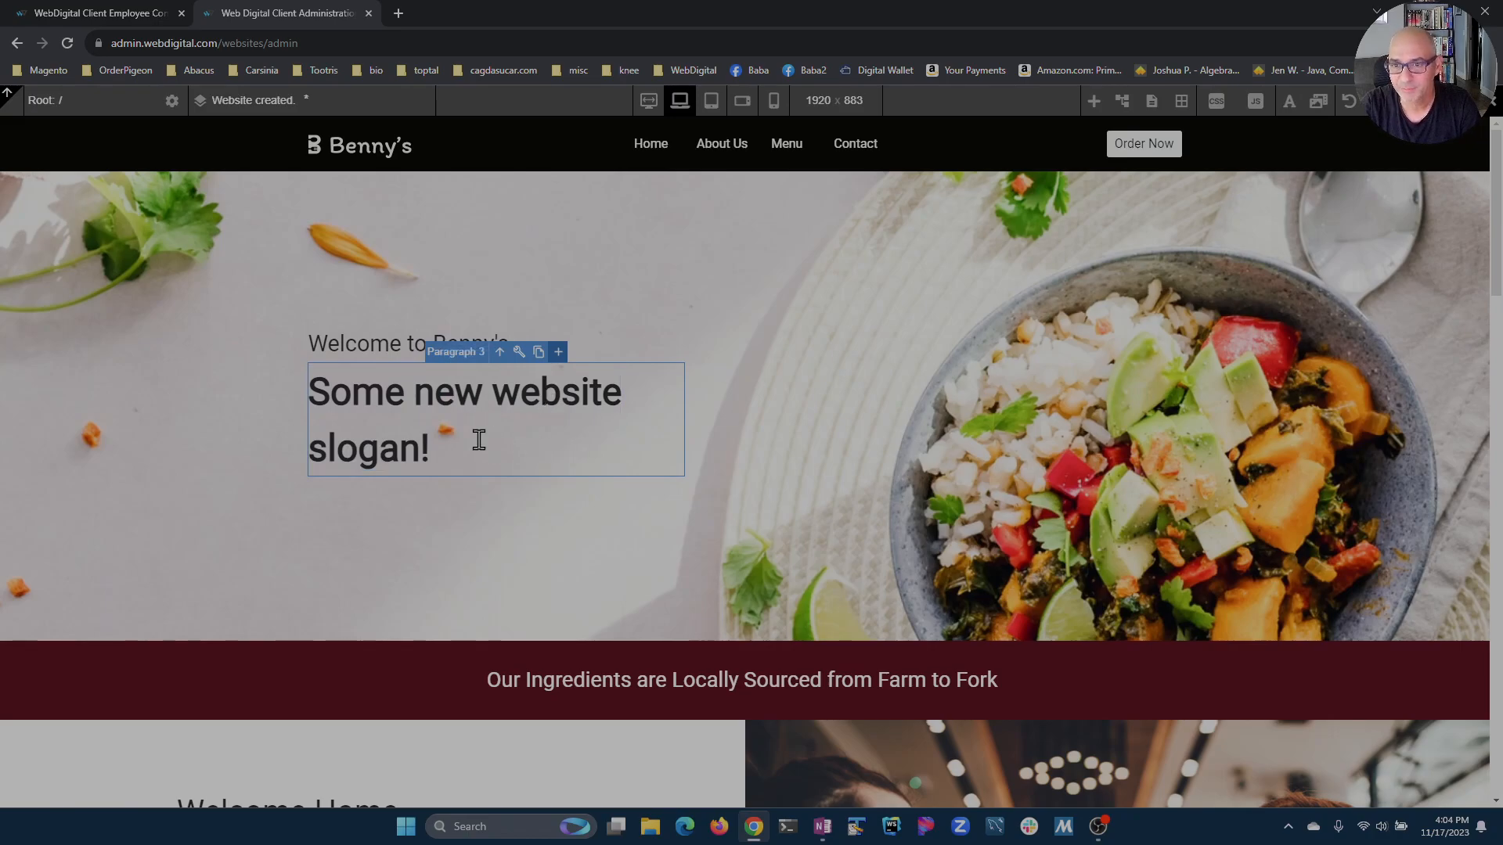
Make "Welcome" bold and italic and underline "Benny's" in the heading above the slogan
left_click(563, 401)
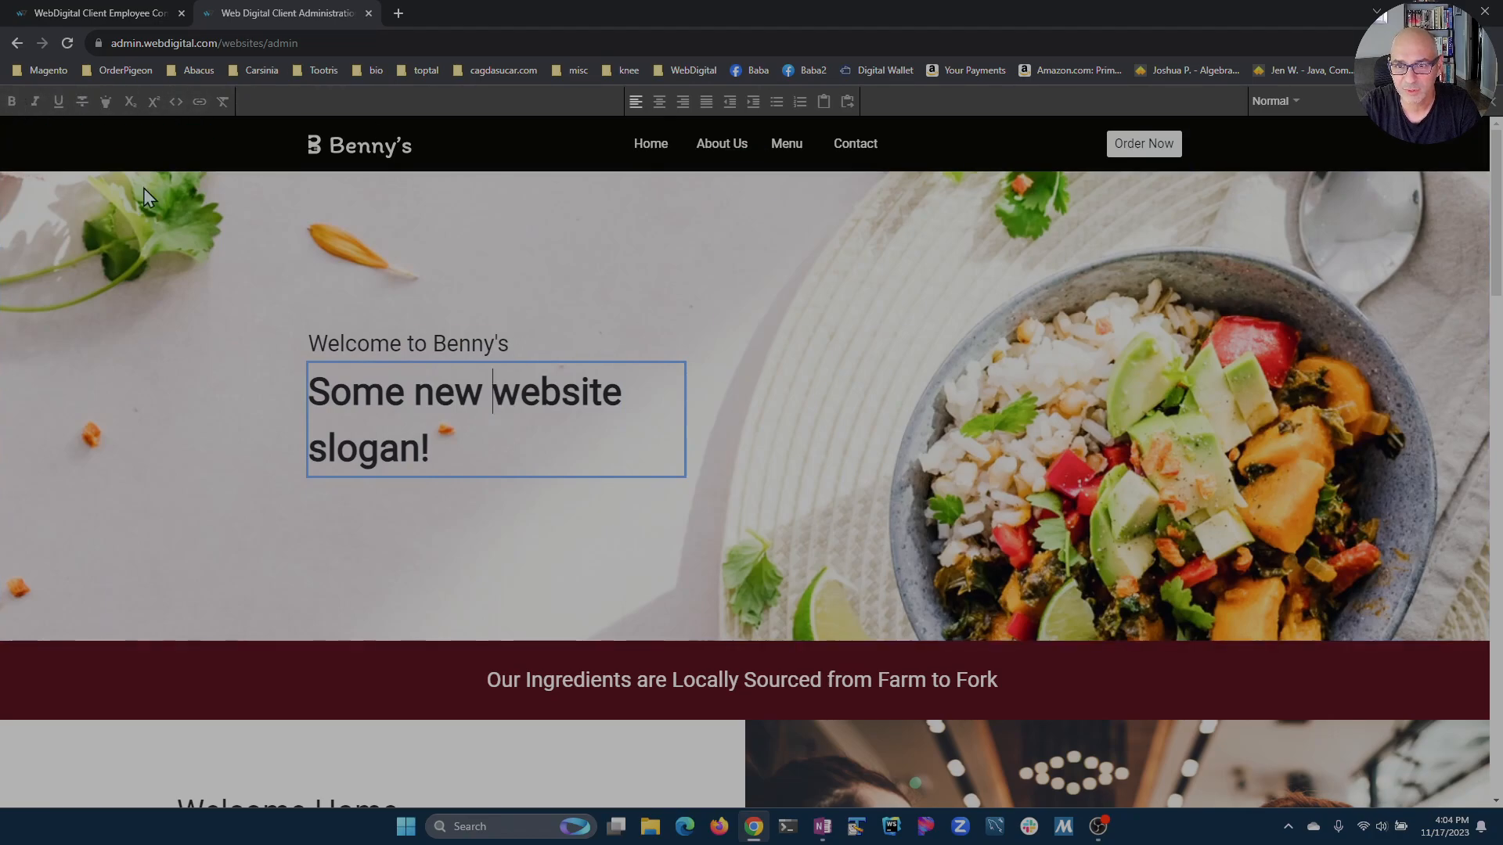
left_click(413, 345)
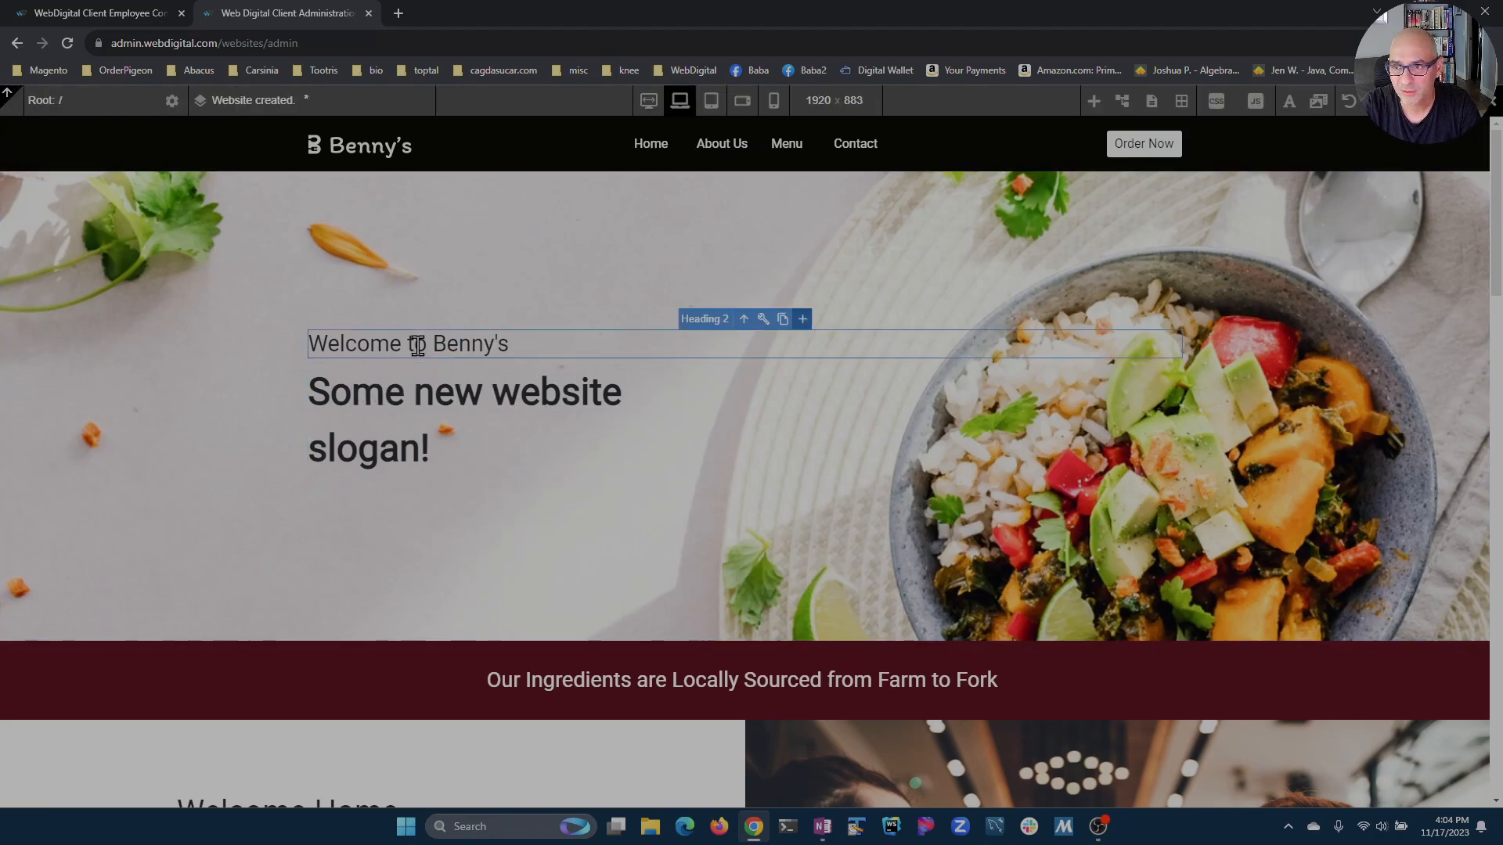
left_click(460, 344)
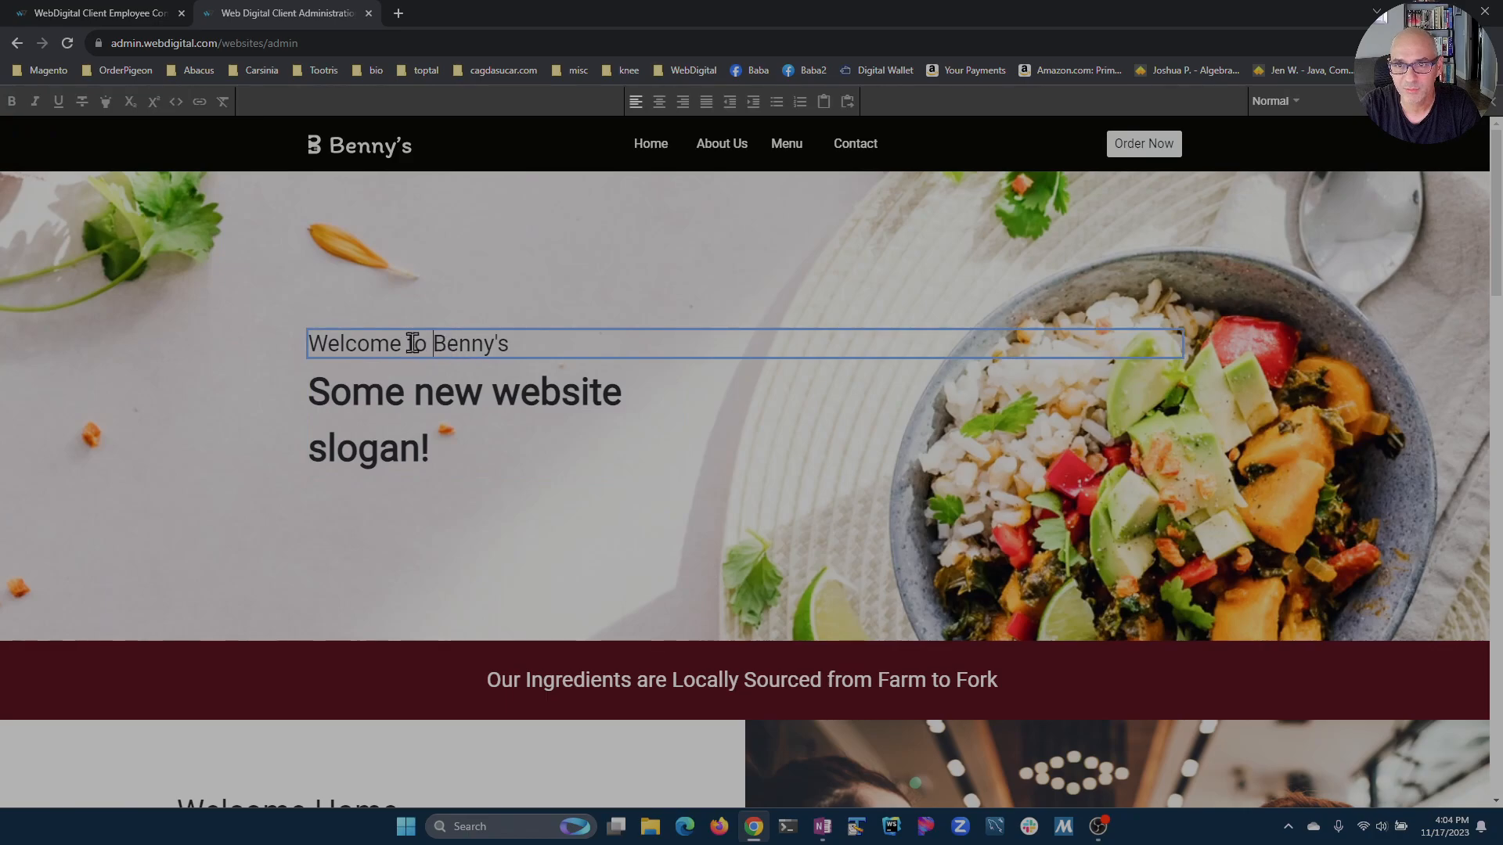
double_click(341, 343)
left_click(12, 105)
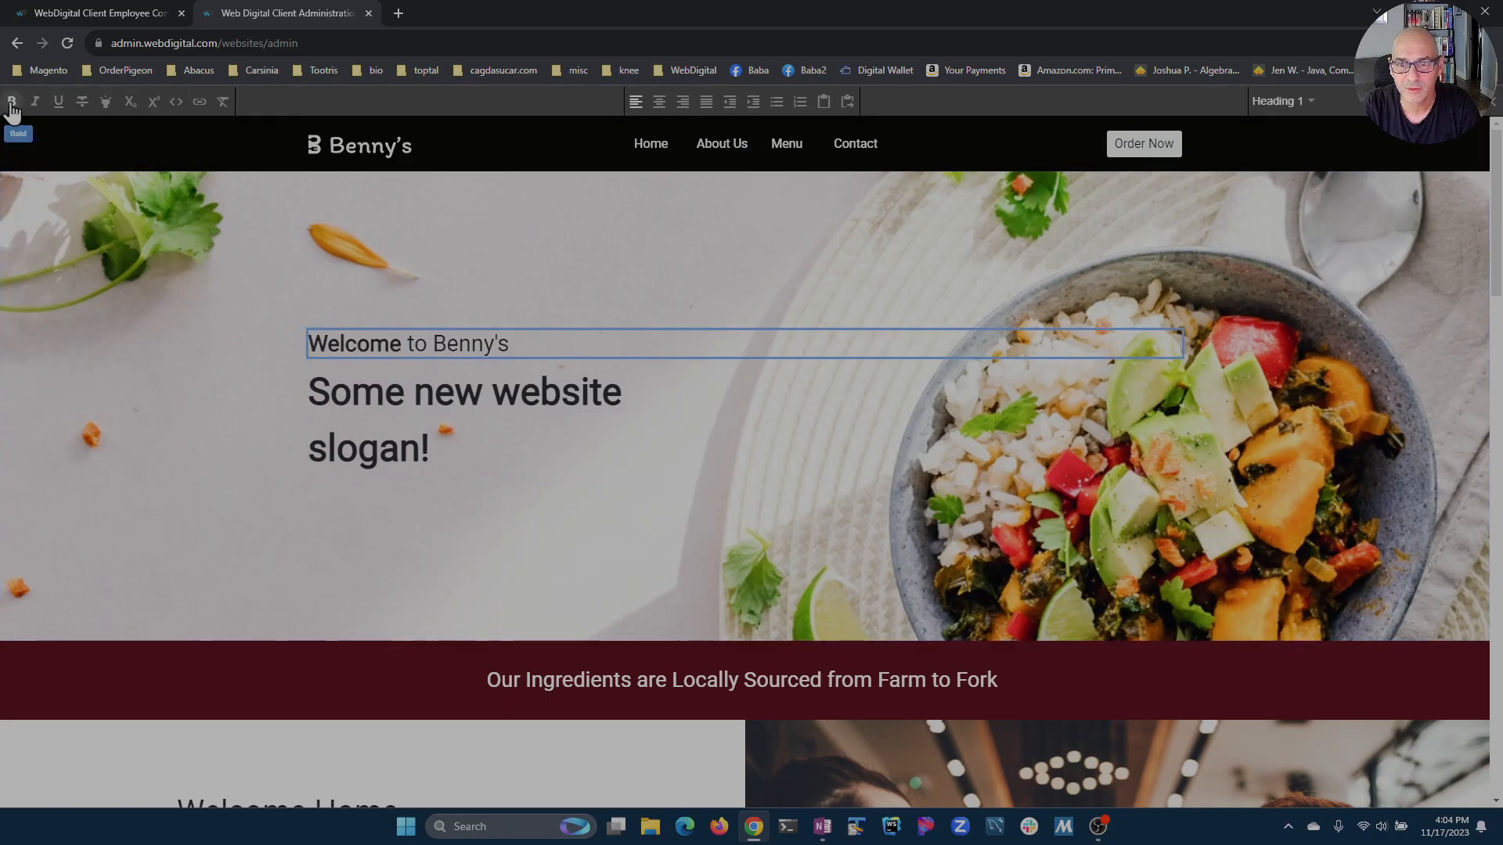
double_click(373, 343)
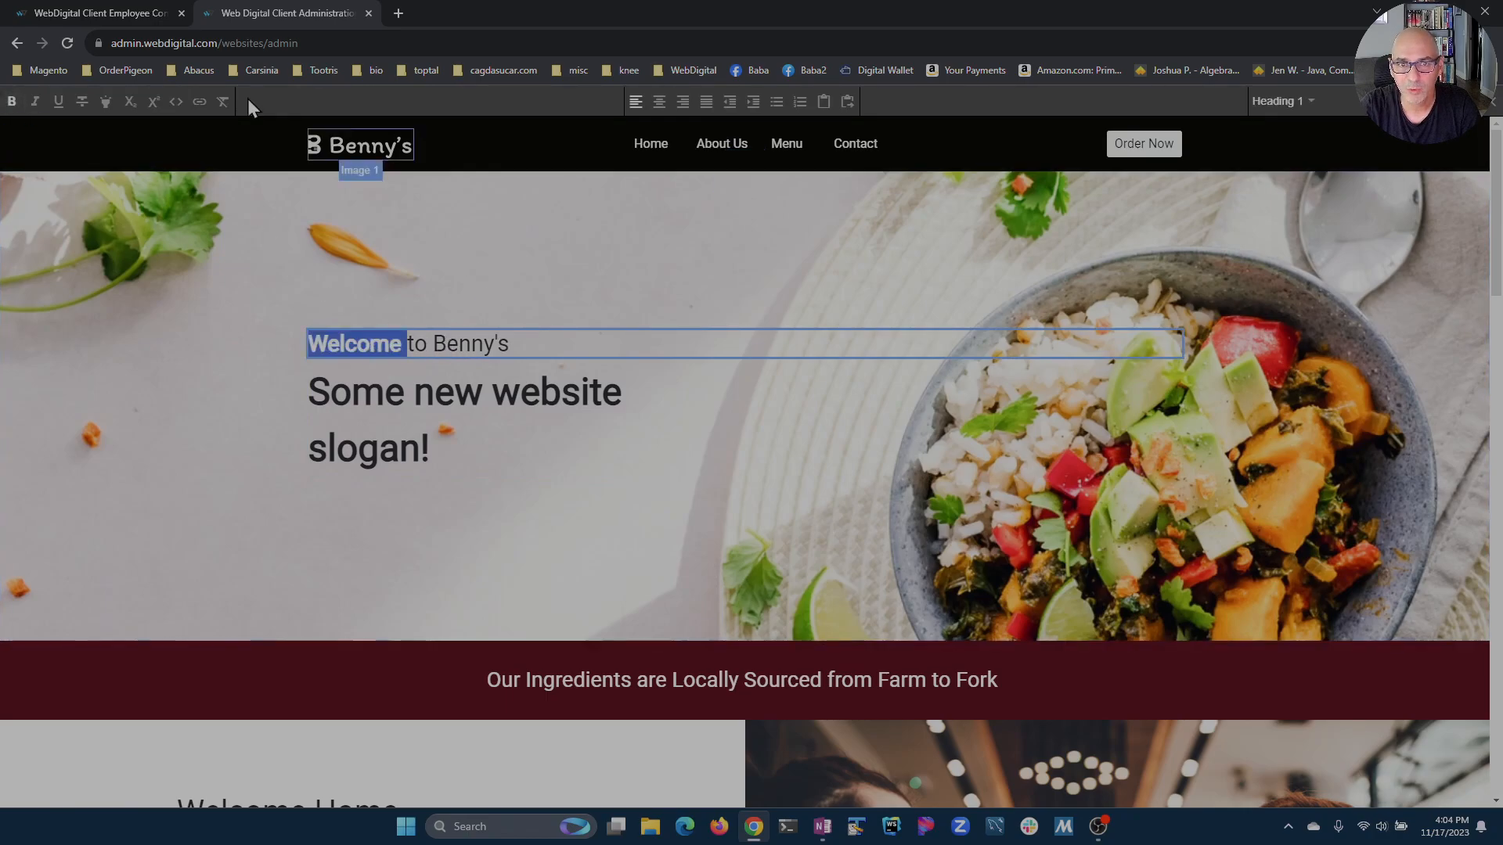
left_click(36, 101)
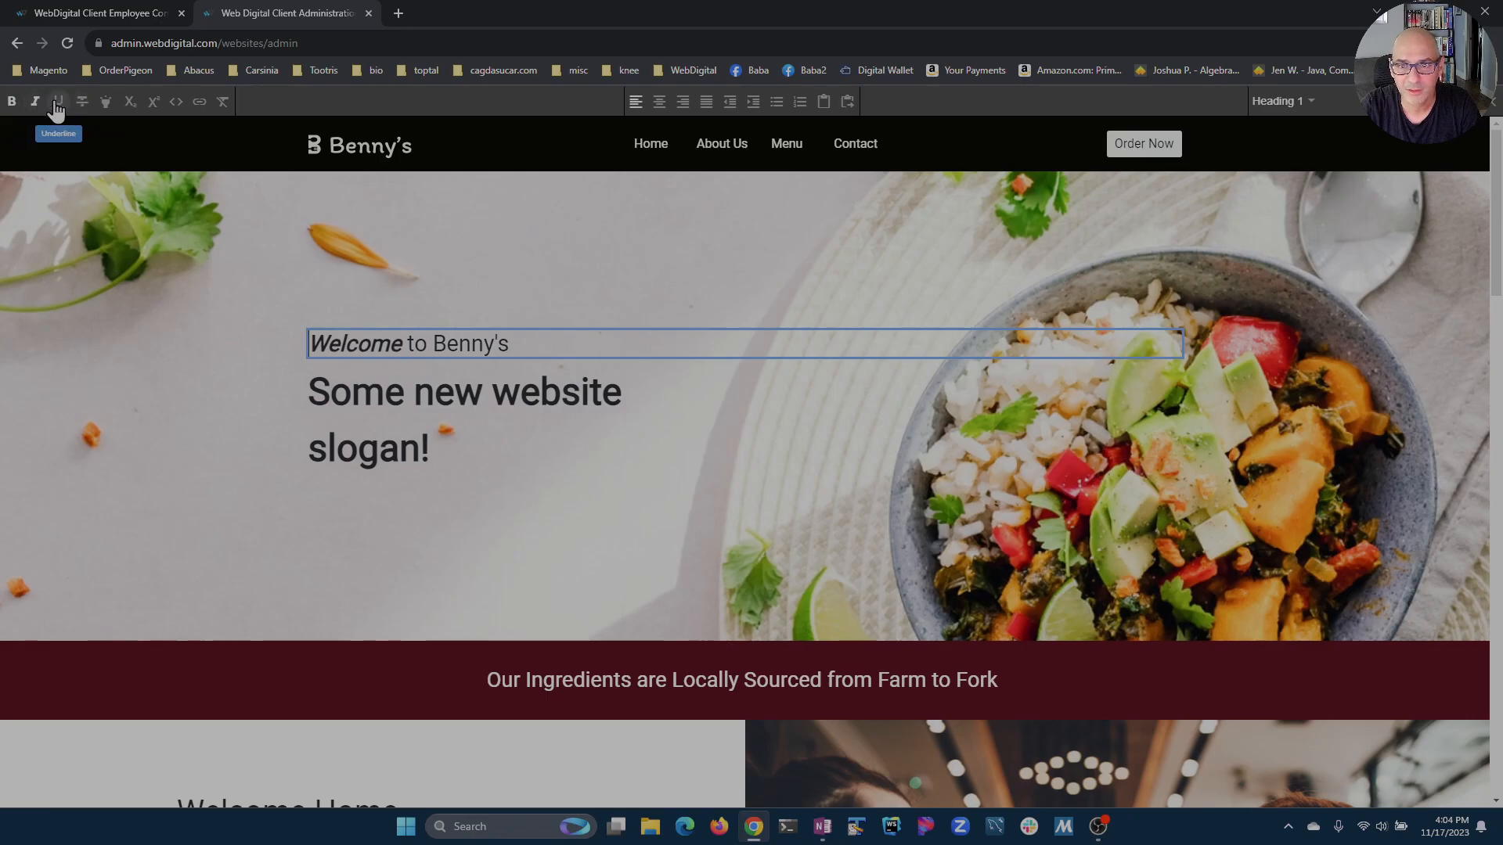
double_click(470, 343)
left_click(58, 104)
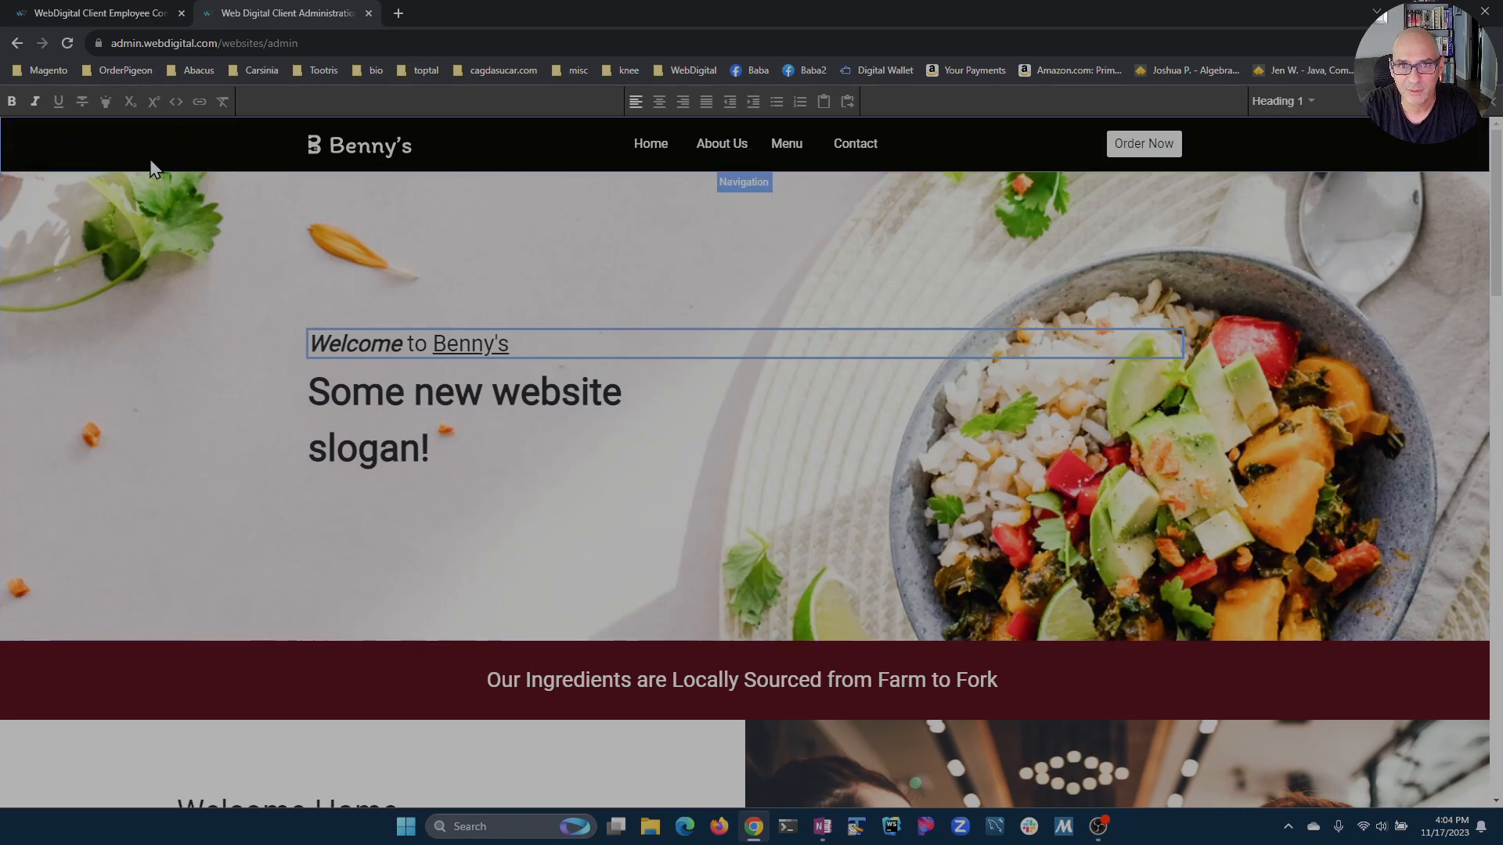
Keep the welcome heading left-aligned, apply a monospaced paragraph format to it, and finish editing the text
left_click(659, 101)
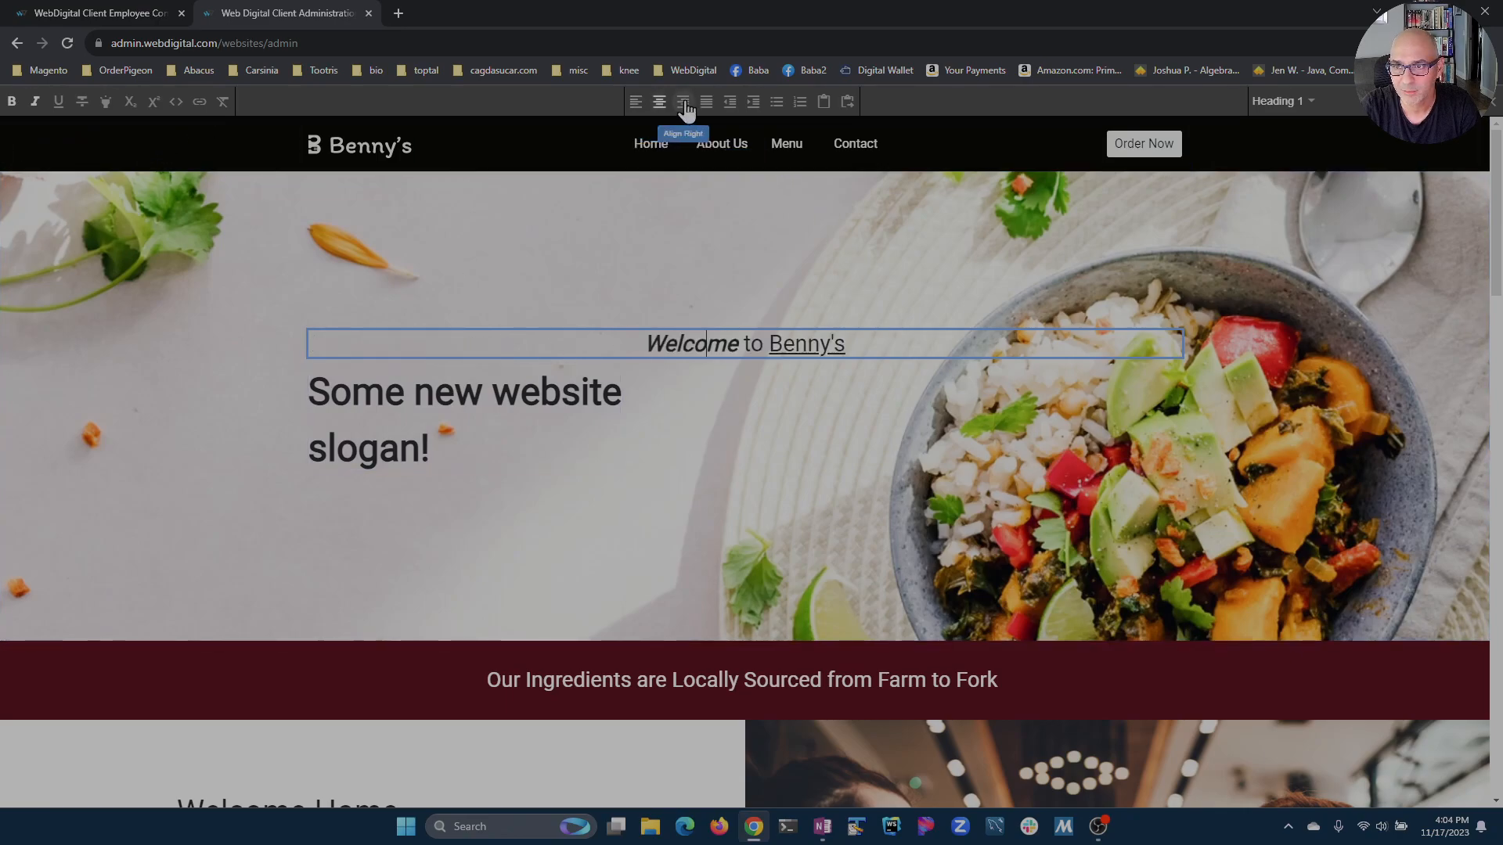
left_click(635, 103)
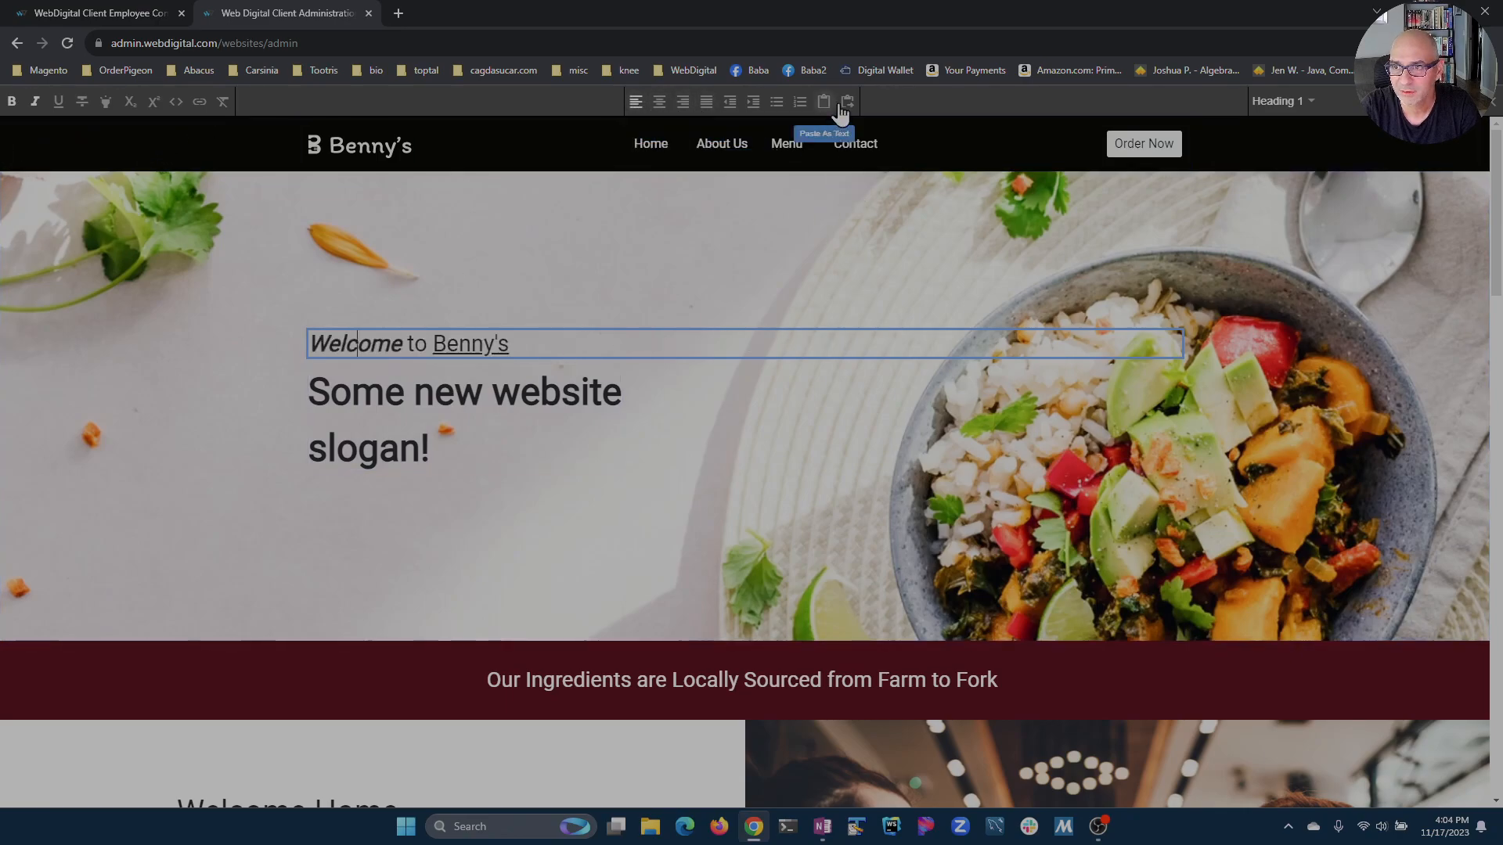
left_click(1313, 100)
left_click(1300, 182)
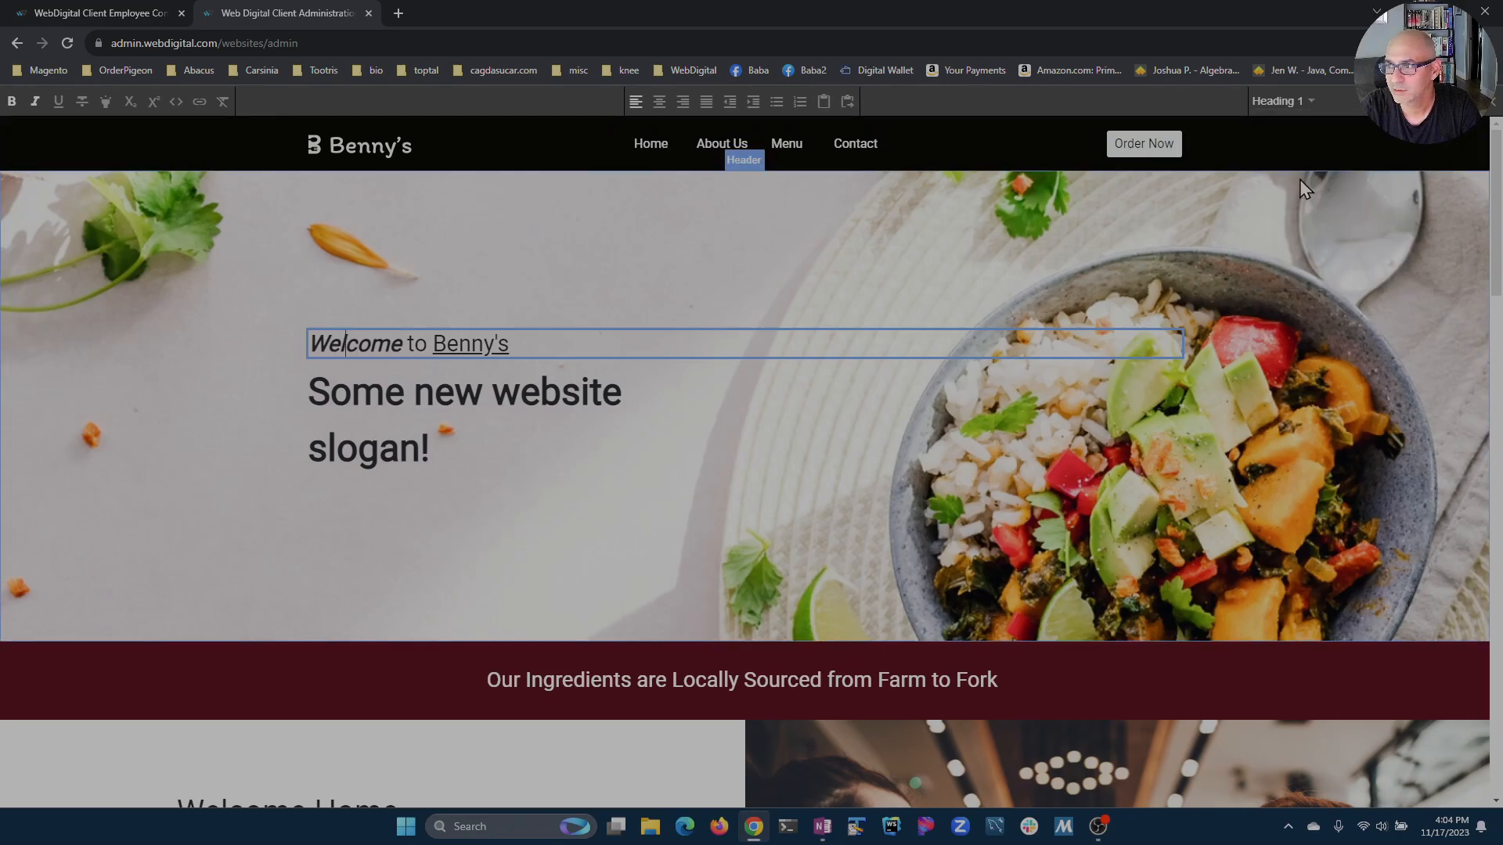
left_click(1304, 103)
left_click(1301, 252)
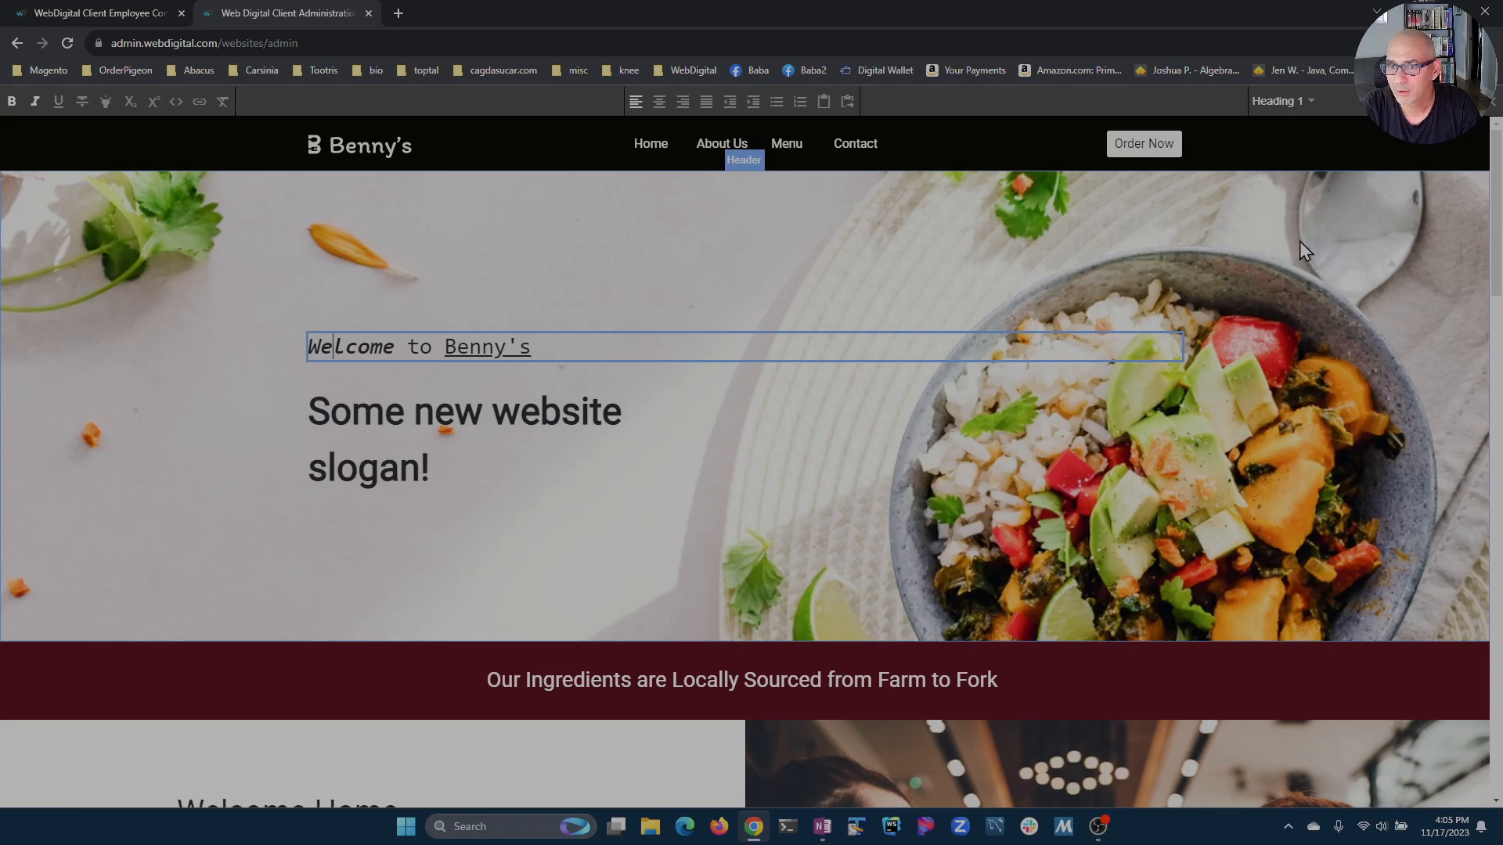
left_click(390, 354)
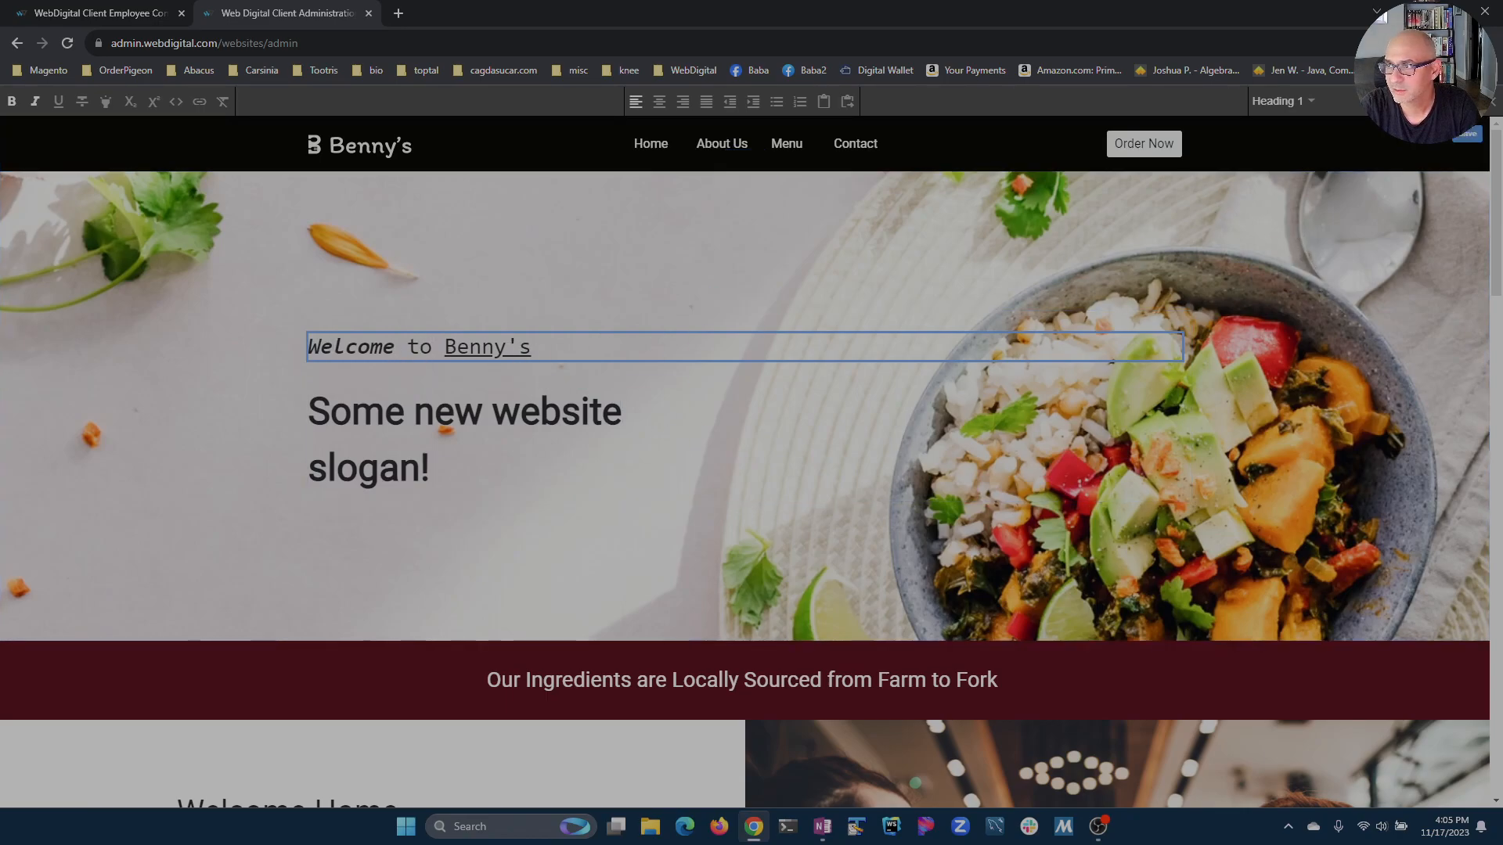
left_click(1467, 107)
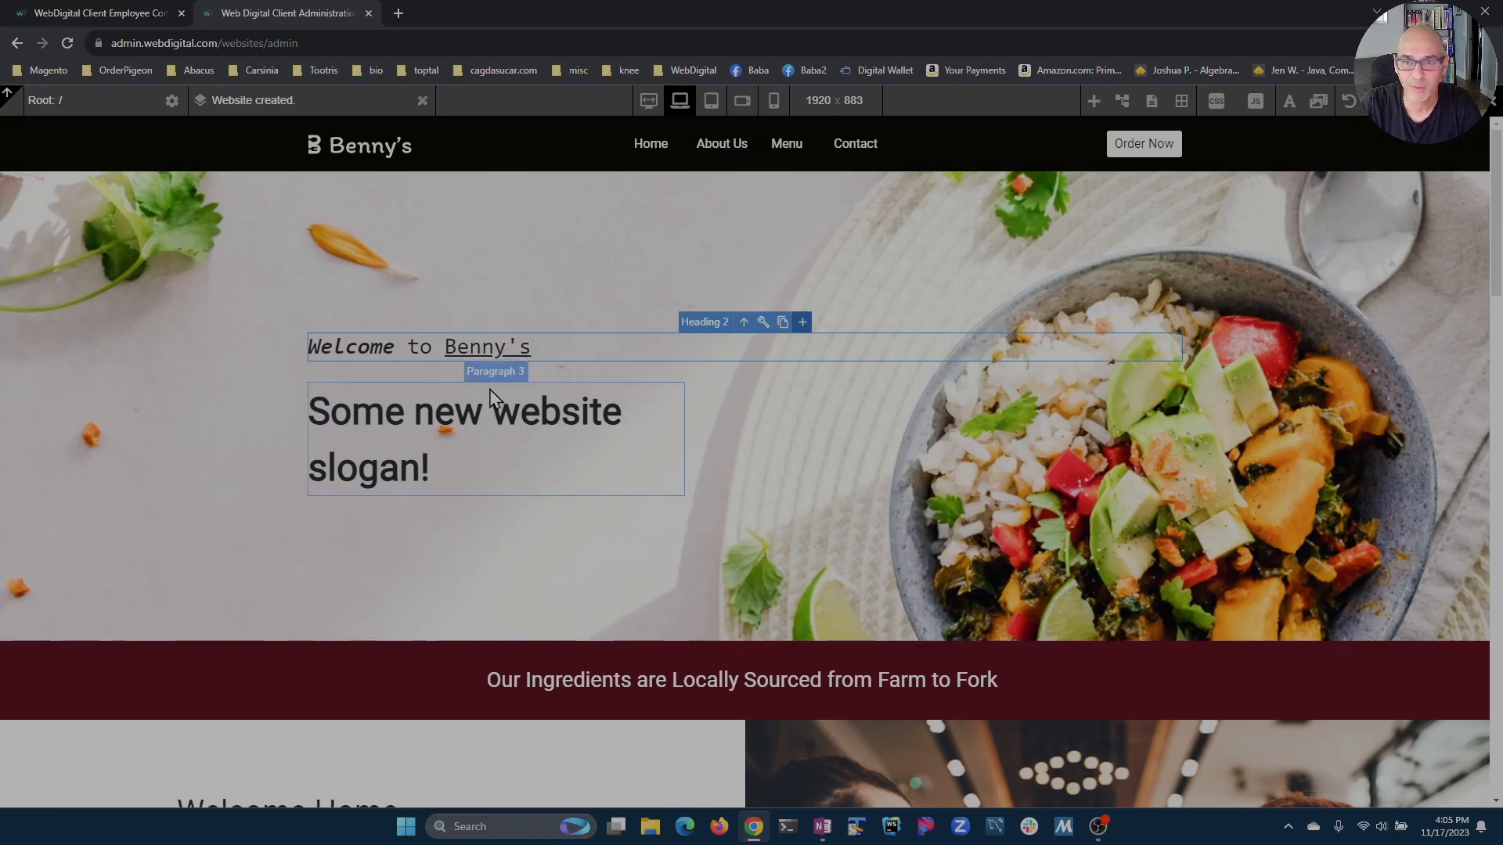
Review the website's version history and close it
left_click(348, 110)
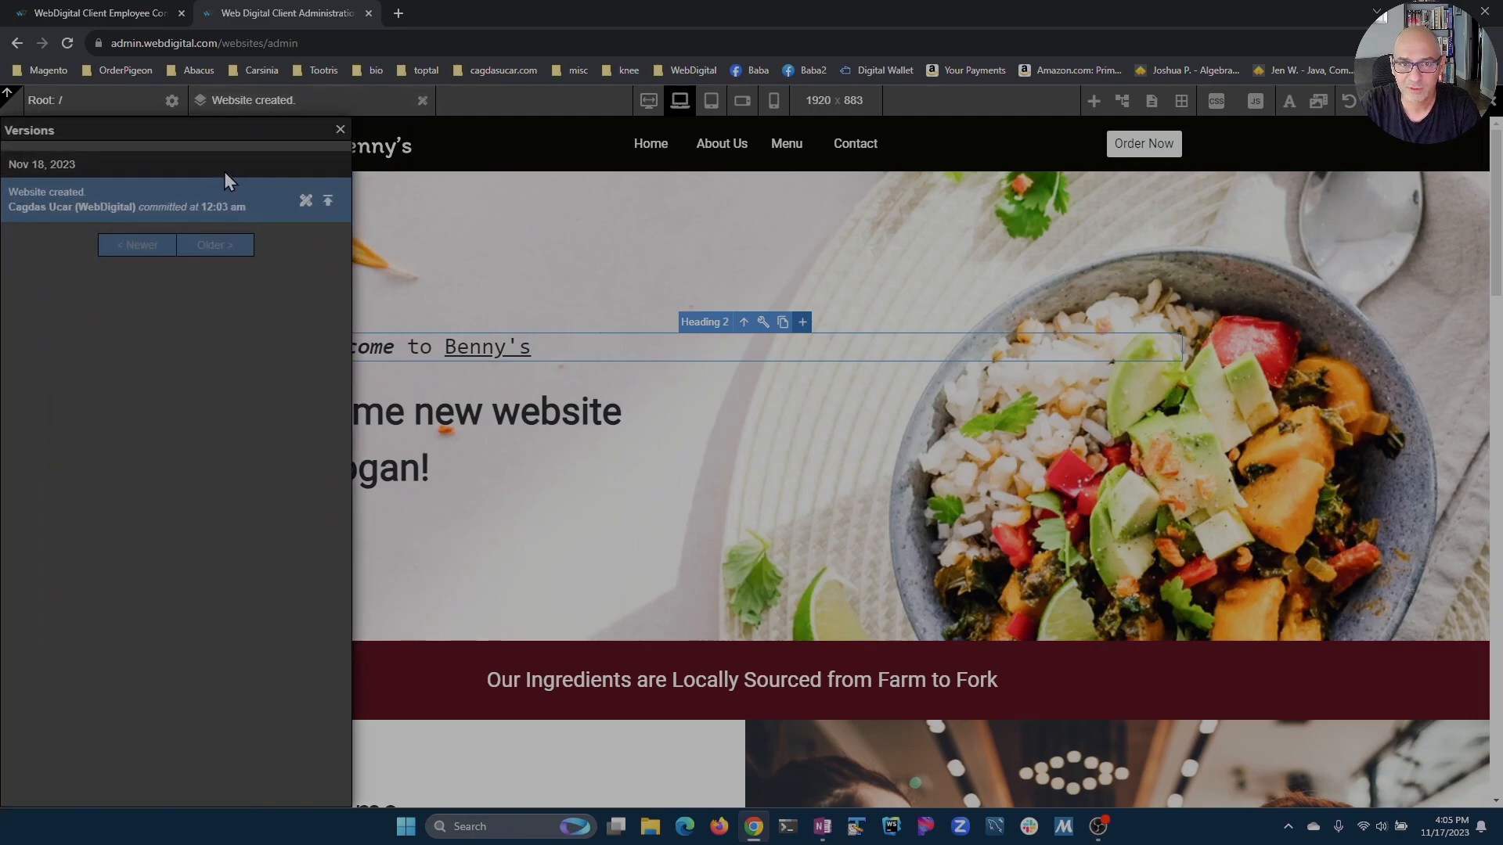
left_click(94, 189)
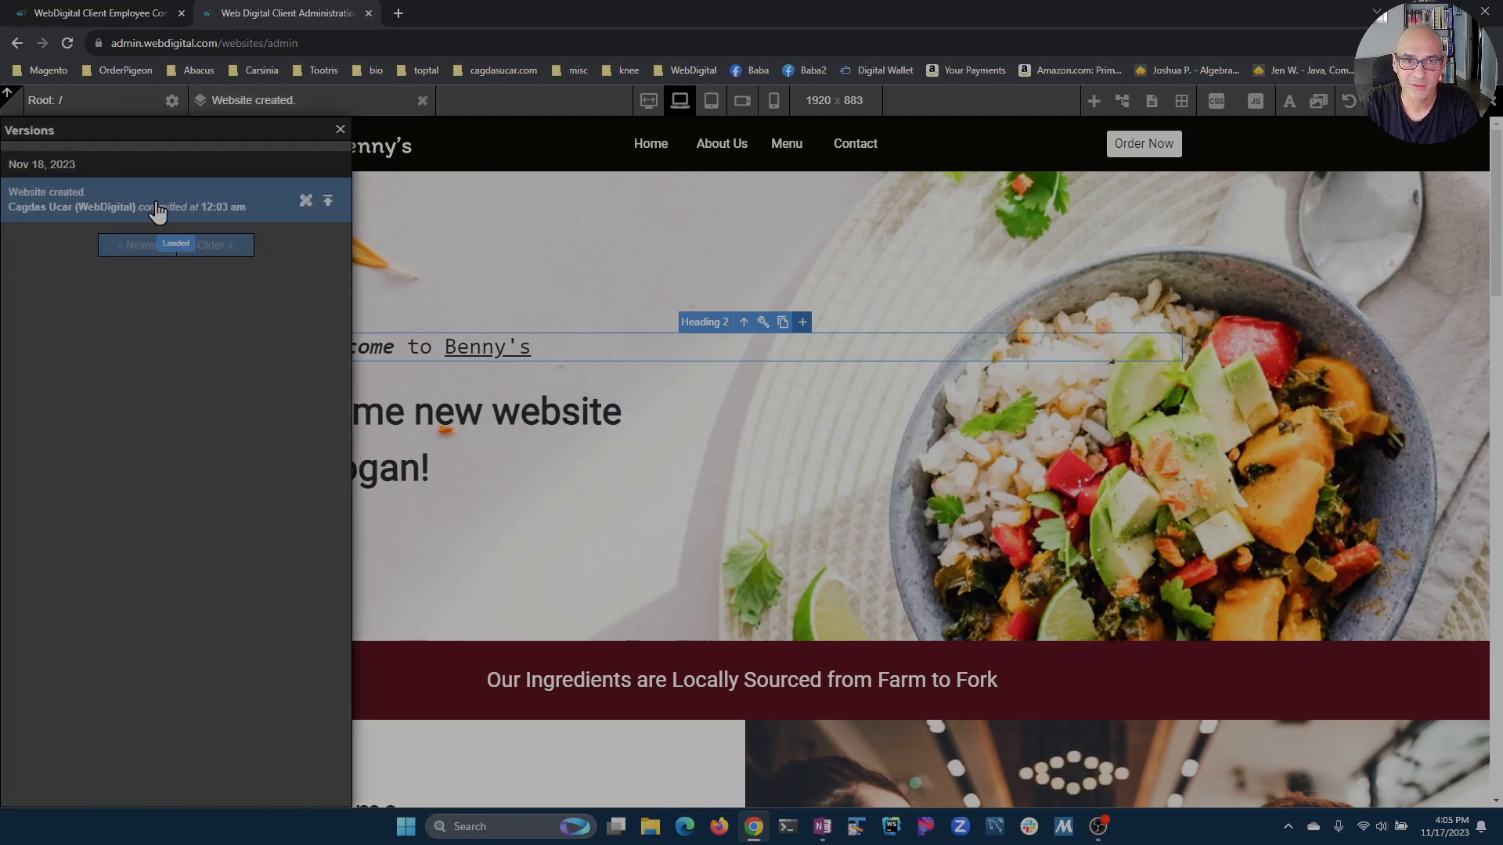
left_click(339, 133)
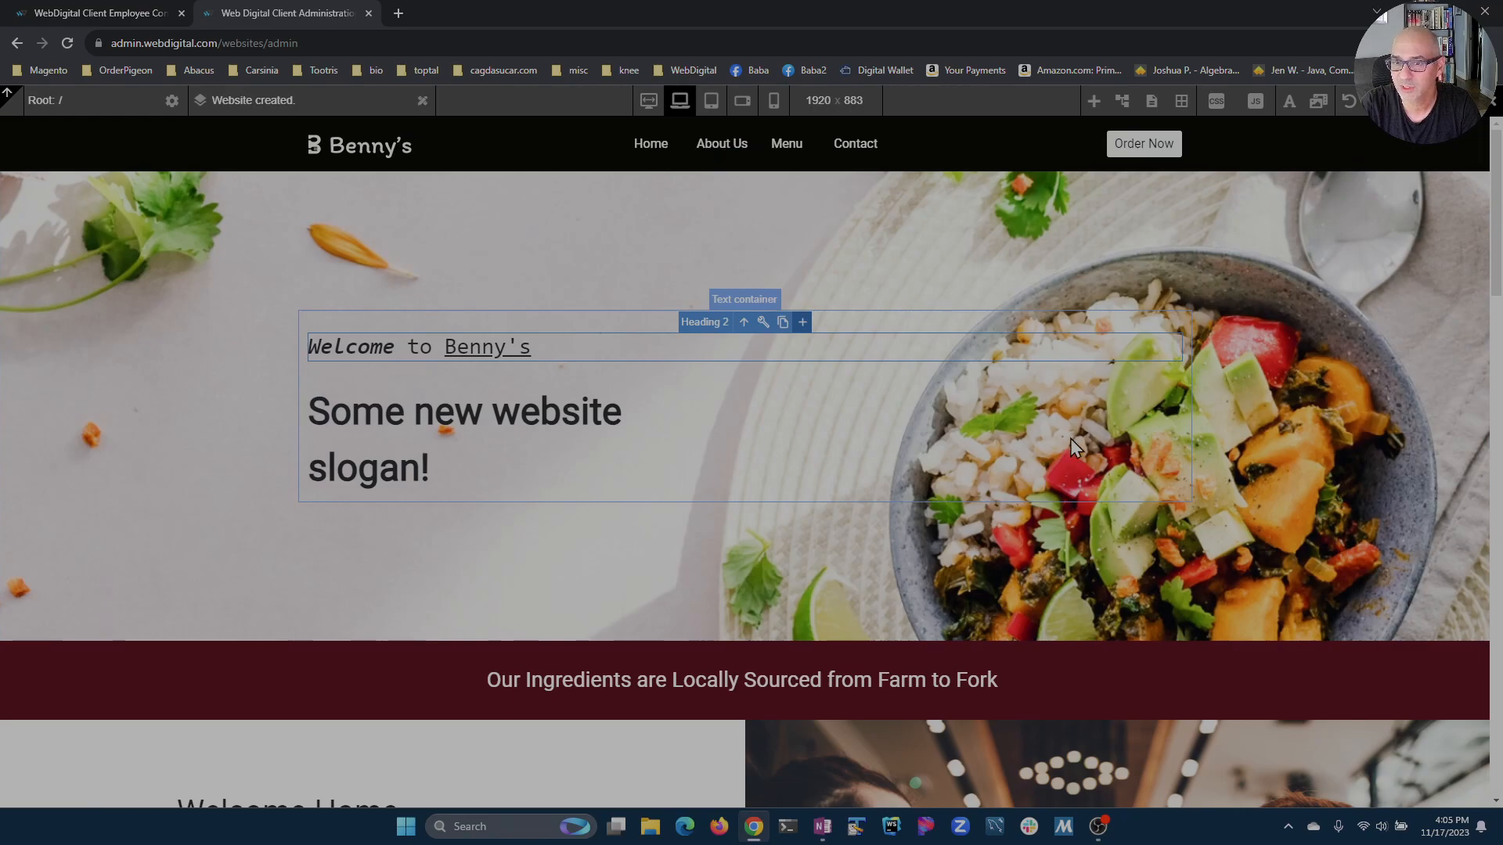
Undo the hero banner's heading and slogan edits and save the website with its original text
left_click(1350, 103)
left_click(1350, 103)
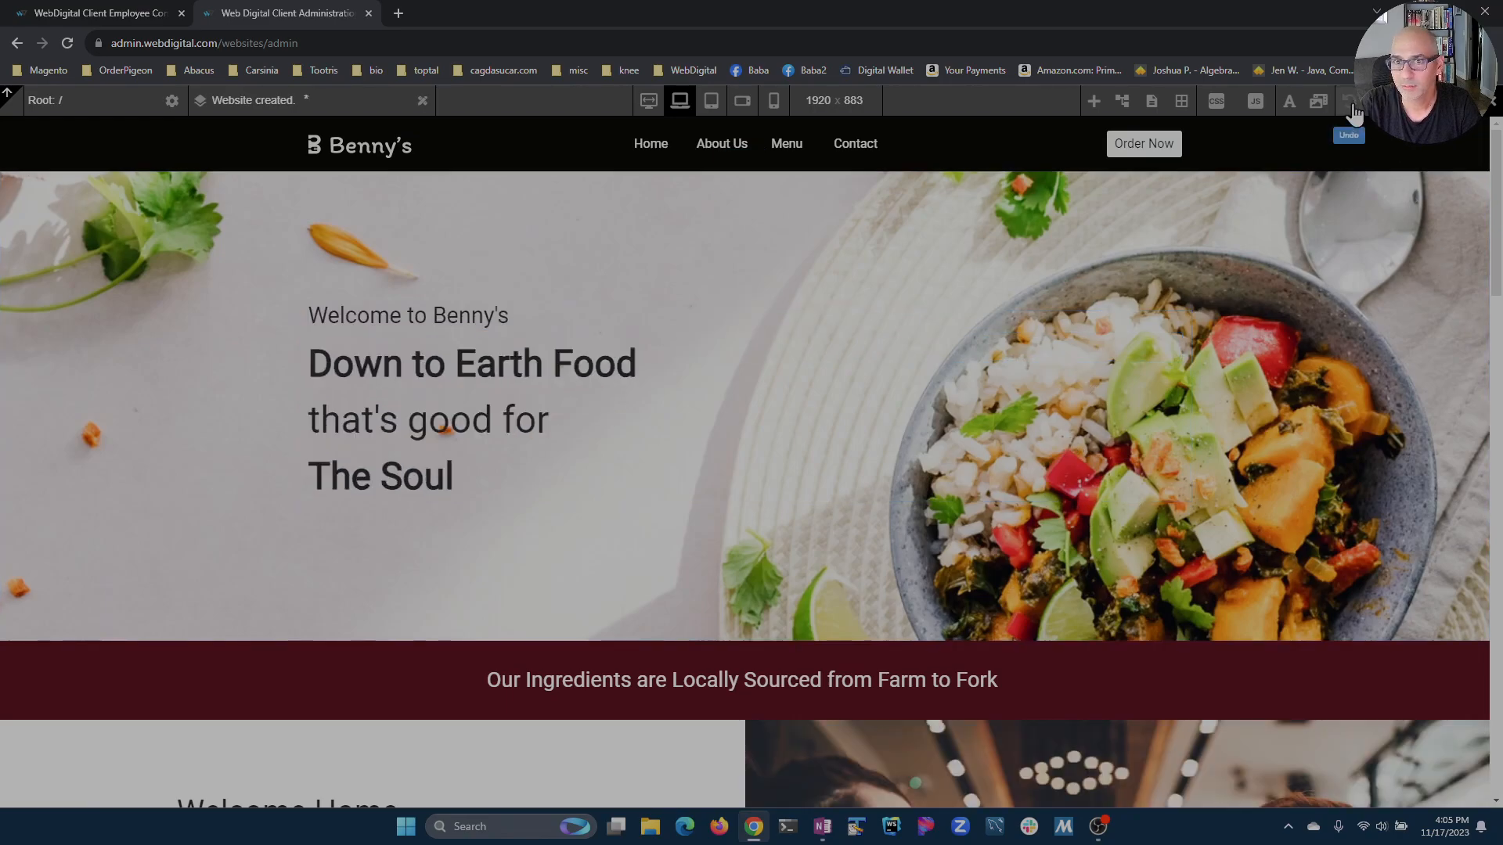
key("ctrl+s")
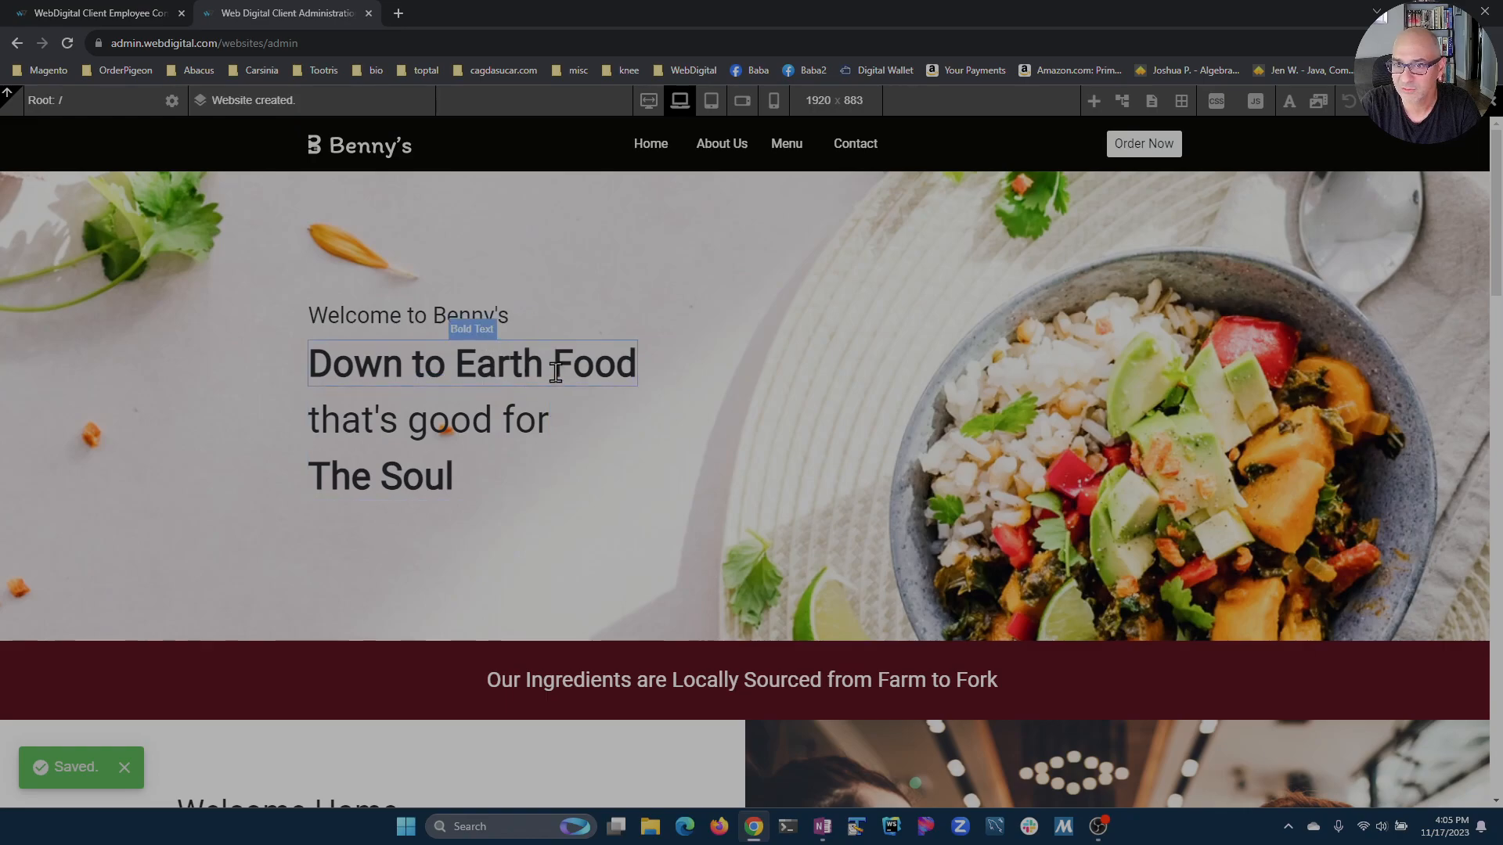
Redo the hero banner's heading and slogan edits and save the website again
left_click(1370, 102)
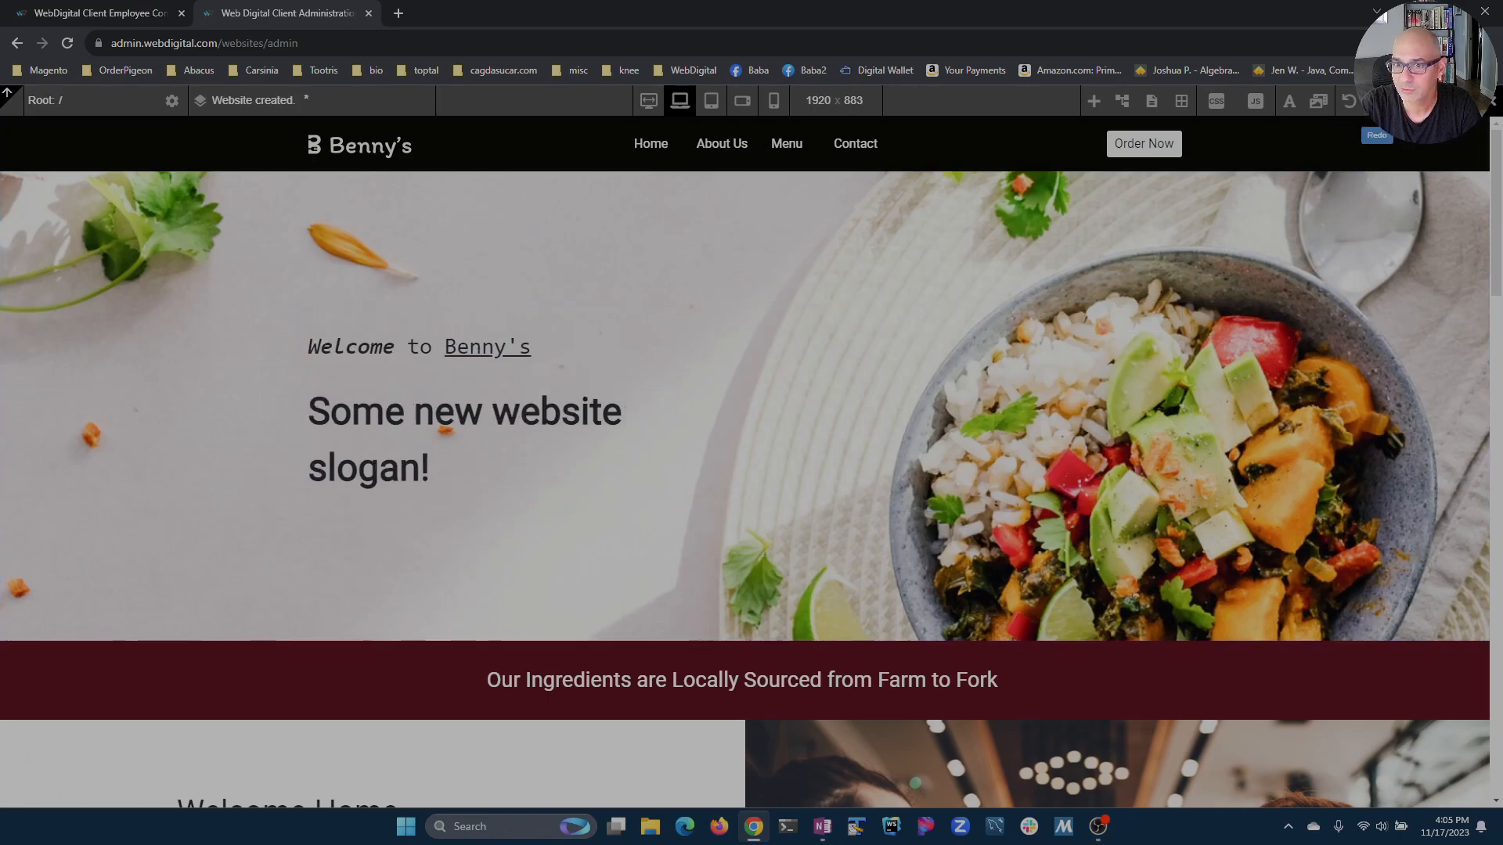
left_click(1406, 102)
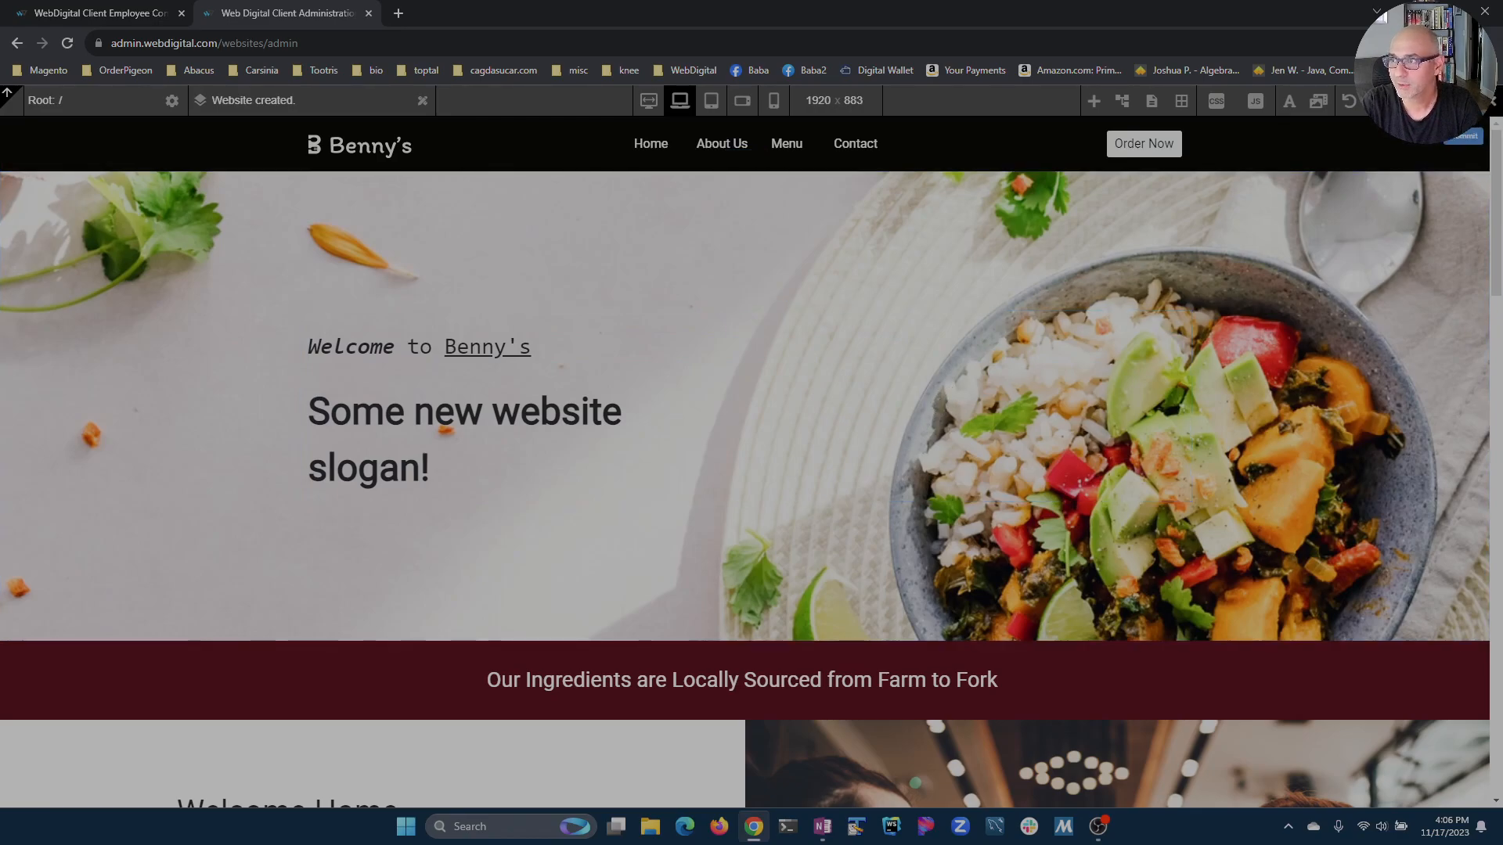
Start a commit and examine the Home page's pending changes, comparing old and new contents of its heading and text elements
left_click(1465, 136)
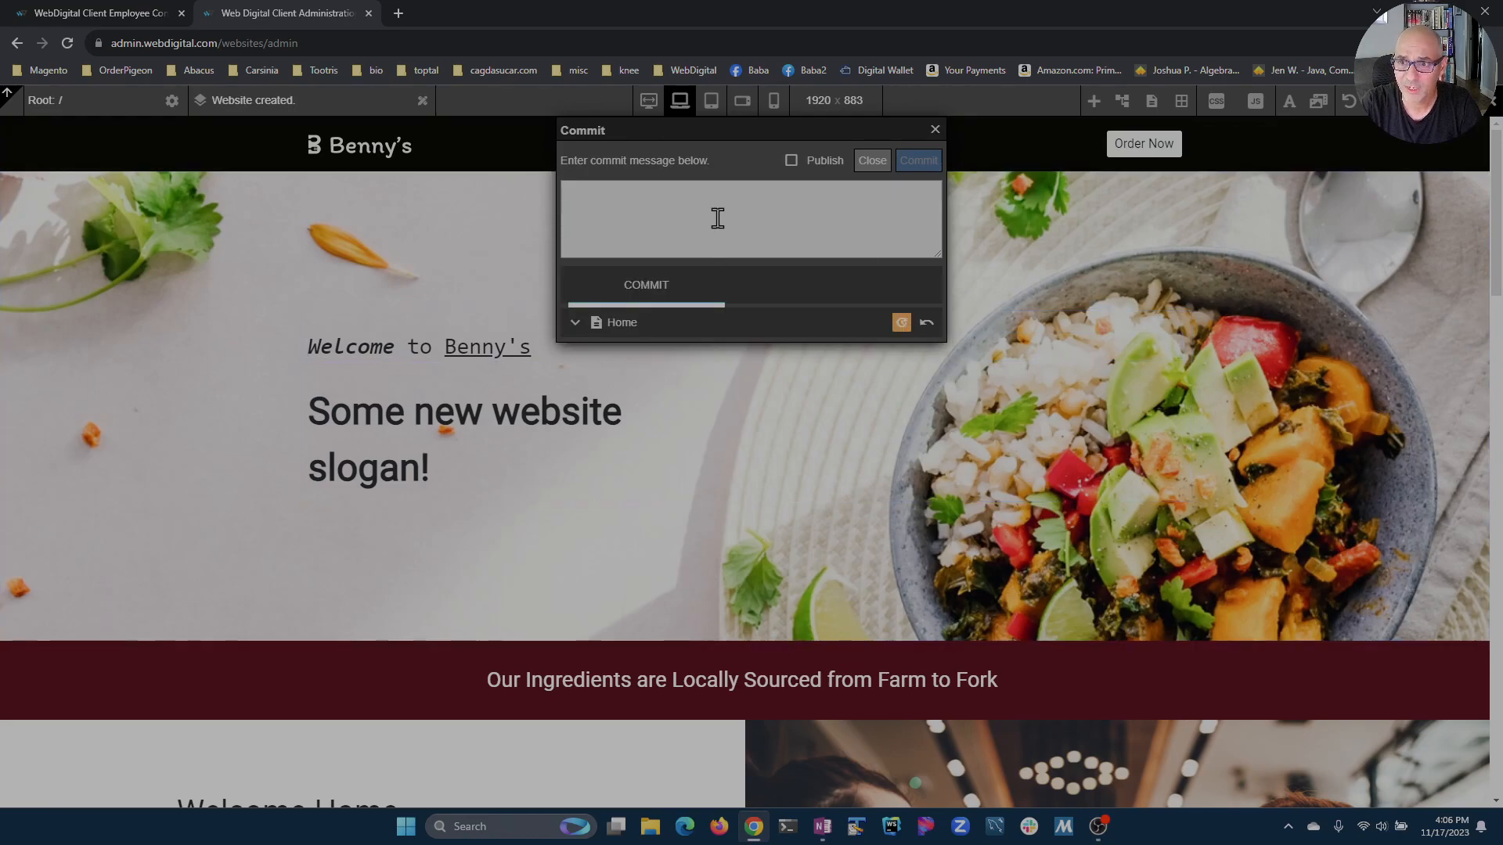
left_click(575, 324)
left_click(584, 361)
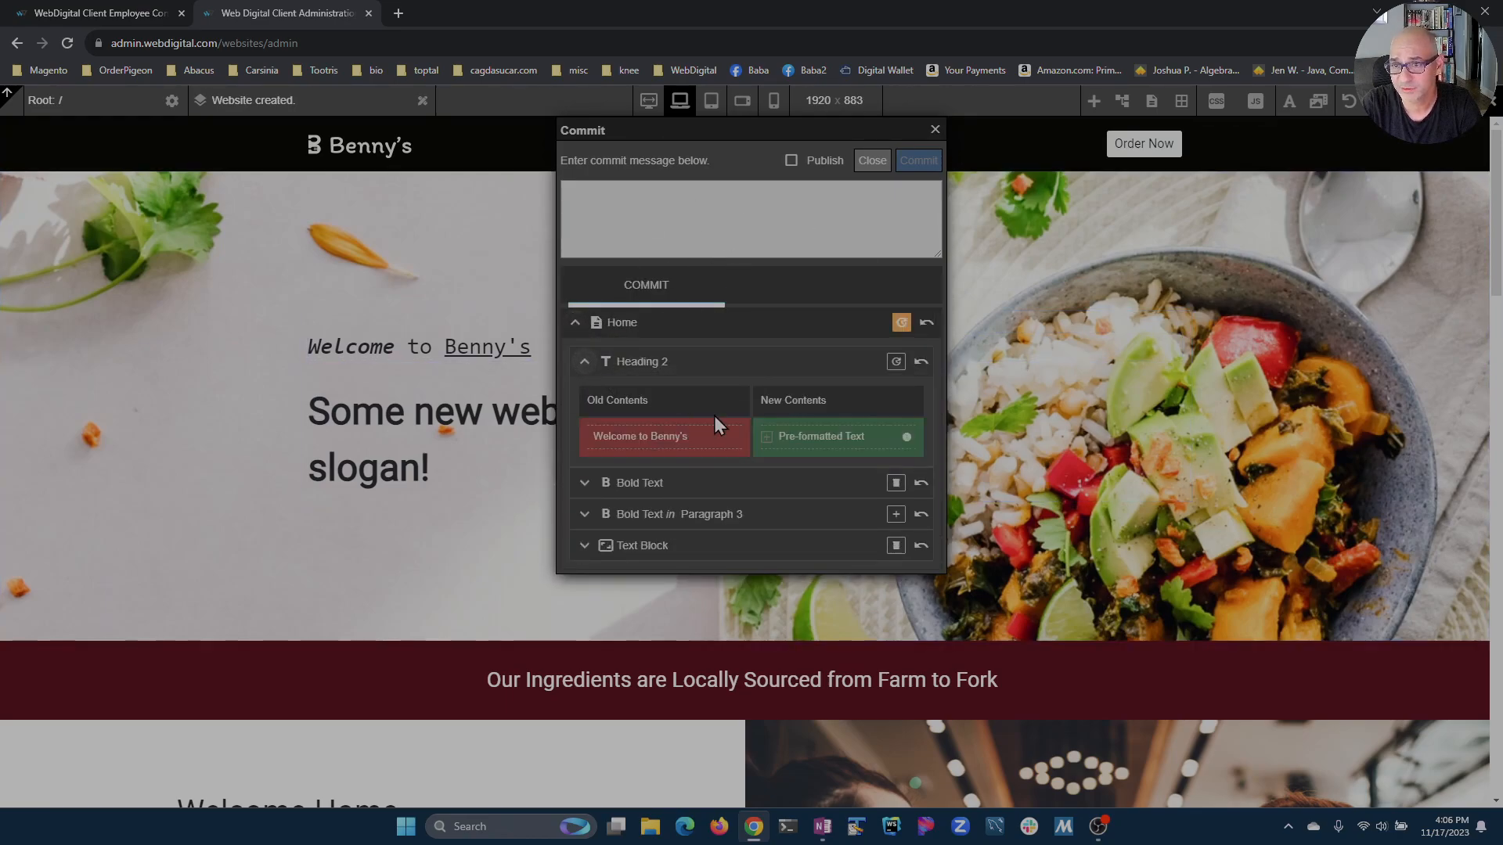
left_click(585, 363)
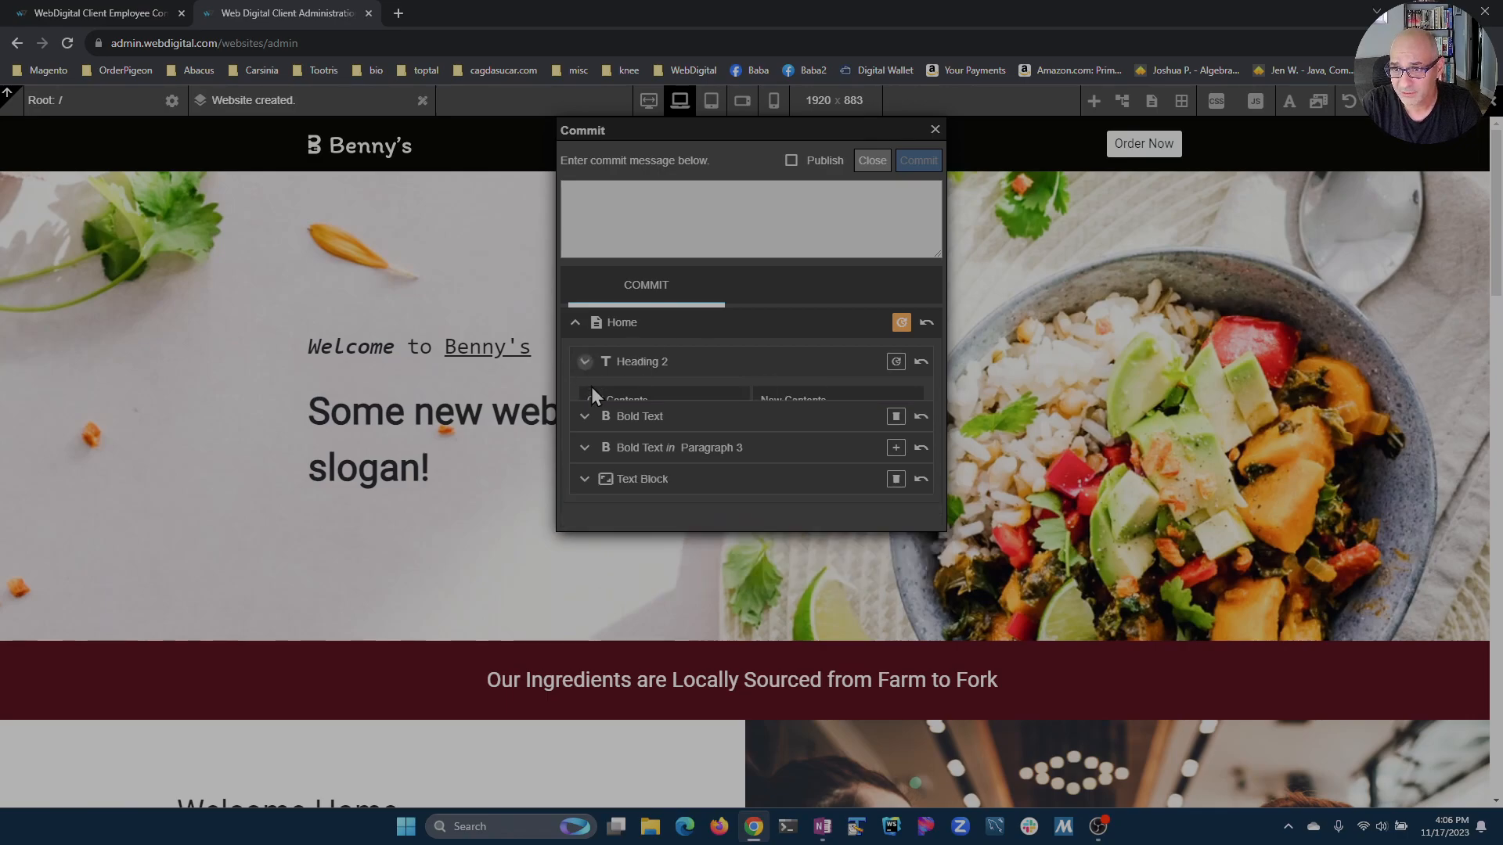
left_click(585, 393)
left_click(587, 395)
left_click(585, 428)
left_click(583, 458)
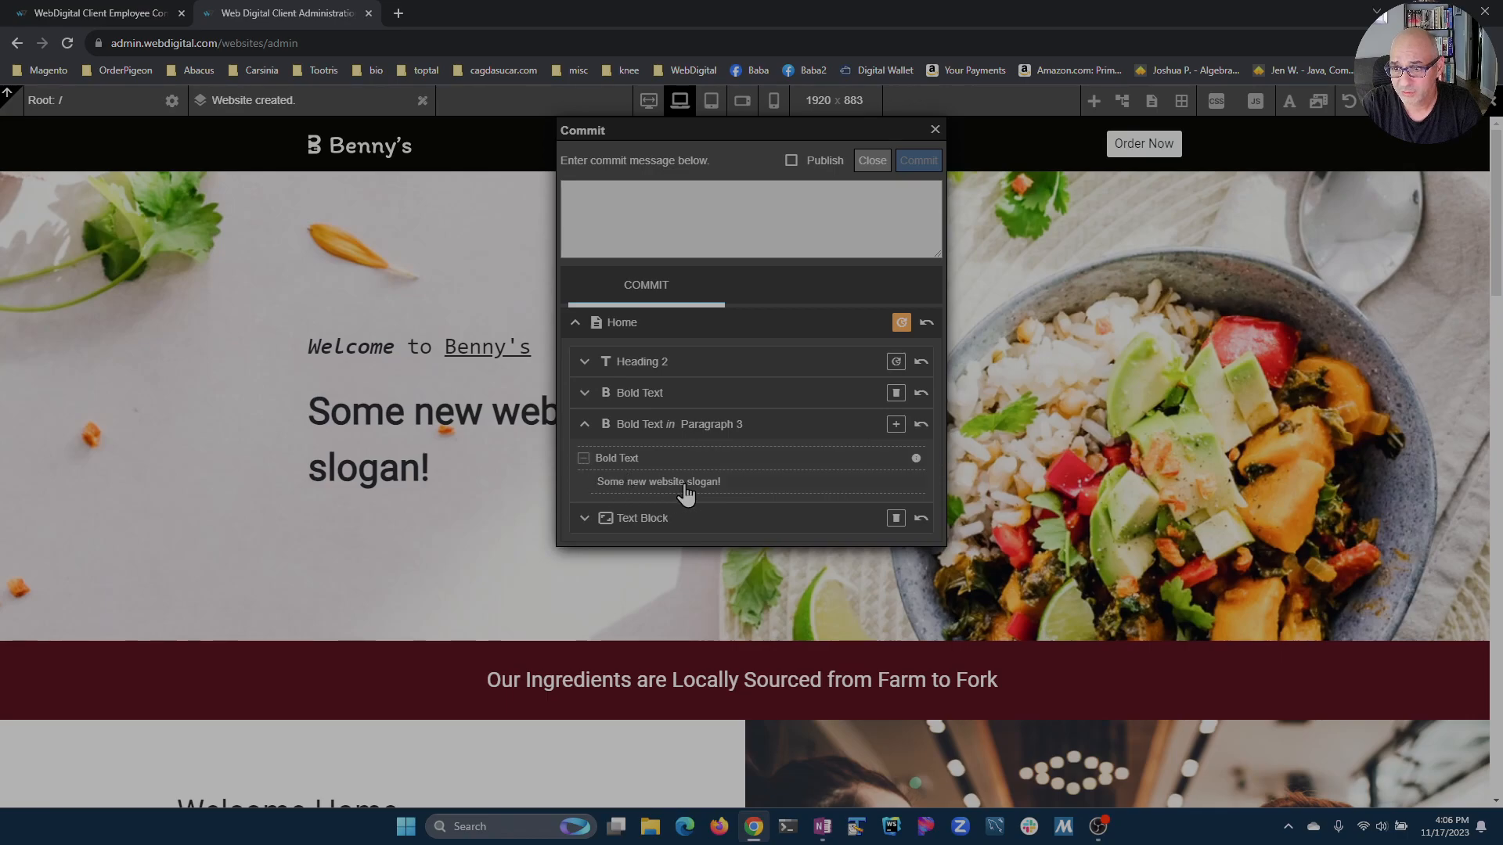
left_click(585, 424)
left_click(585, 456)
left_click(585, 457)
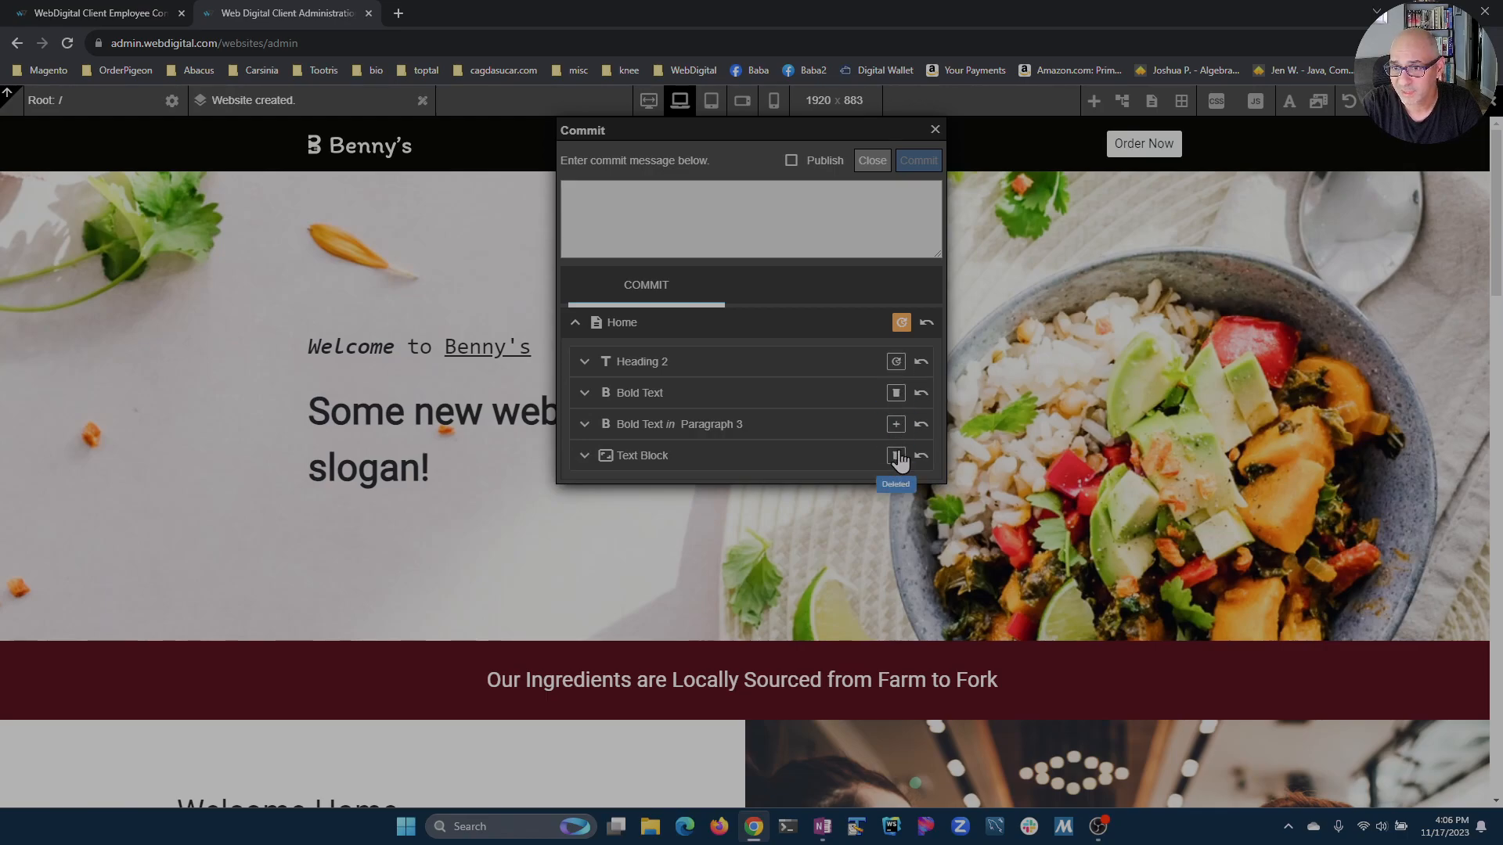
left_click(575, 323)
Commit the changes with the message "changed the text title", leaving the Publish option off
left_click(690, 224)
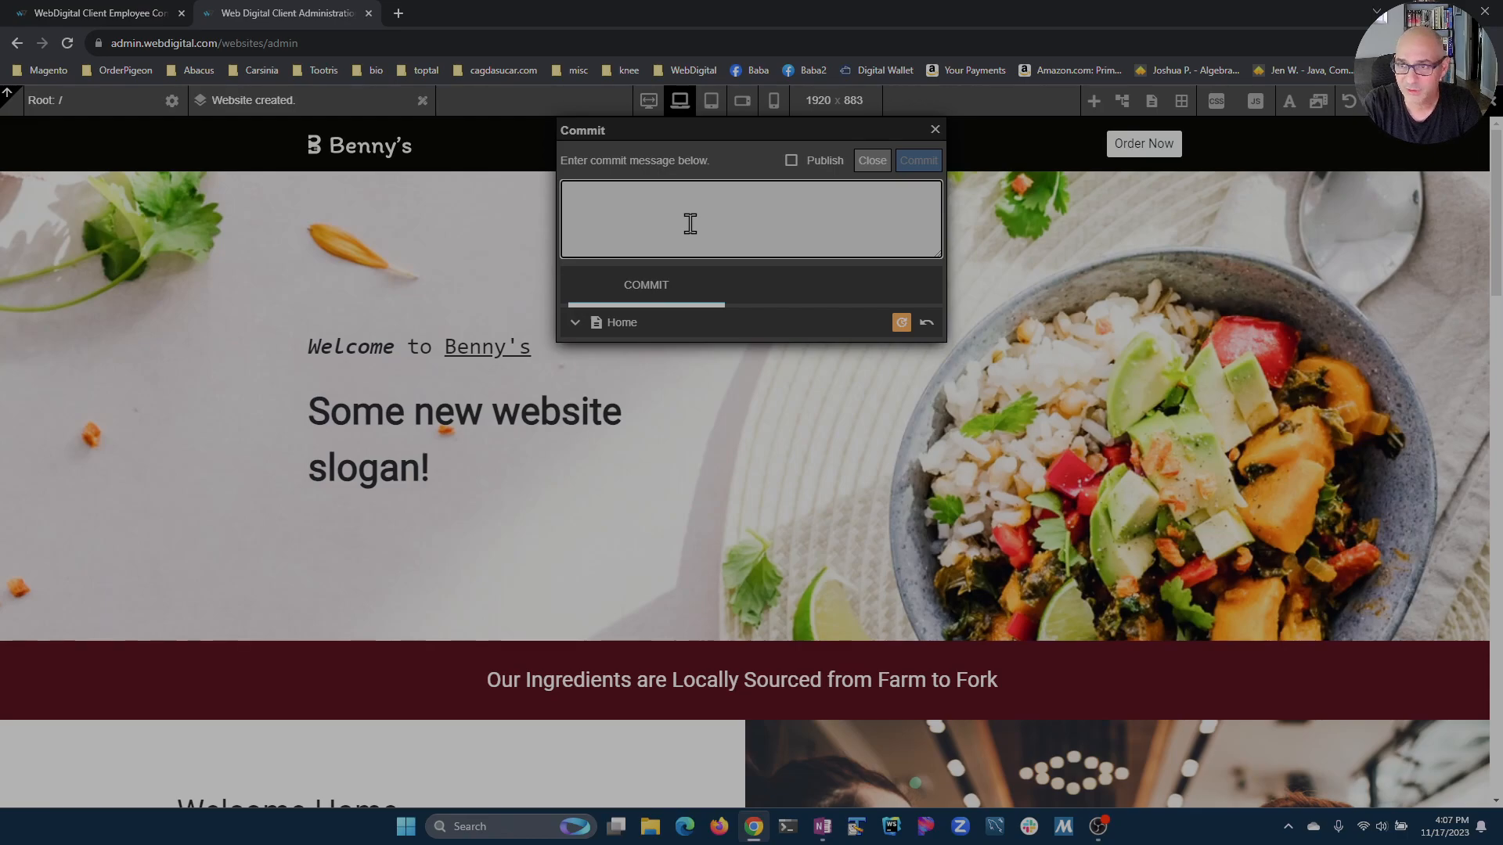
type("changed the text title")
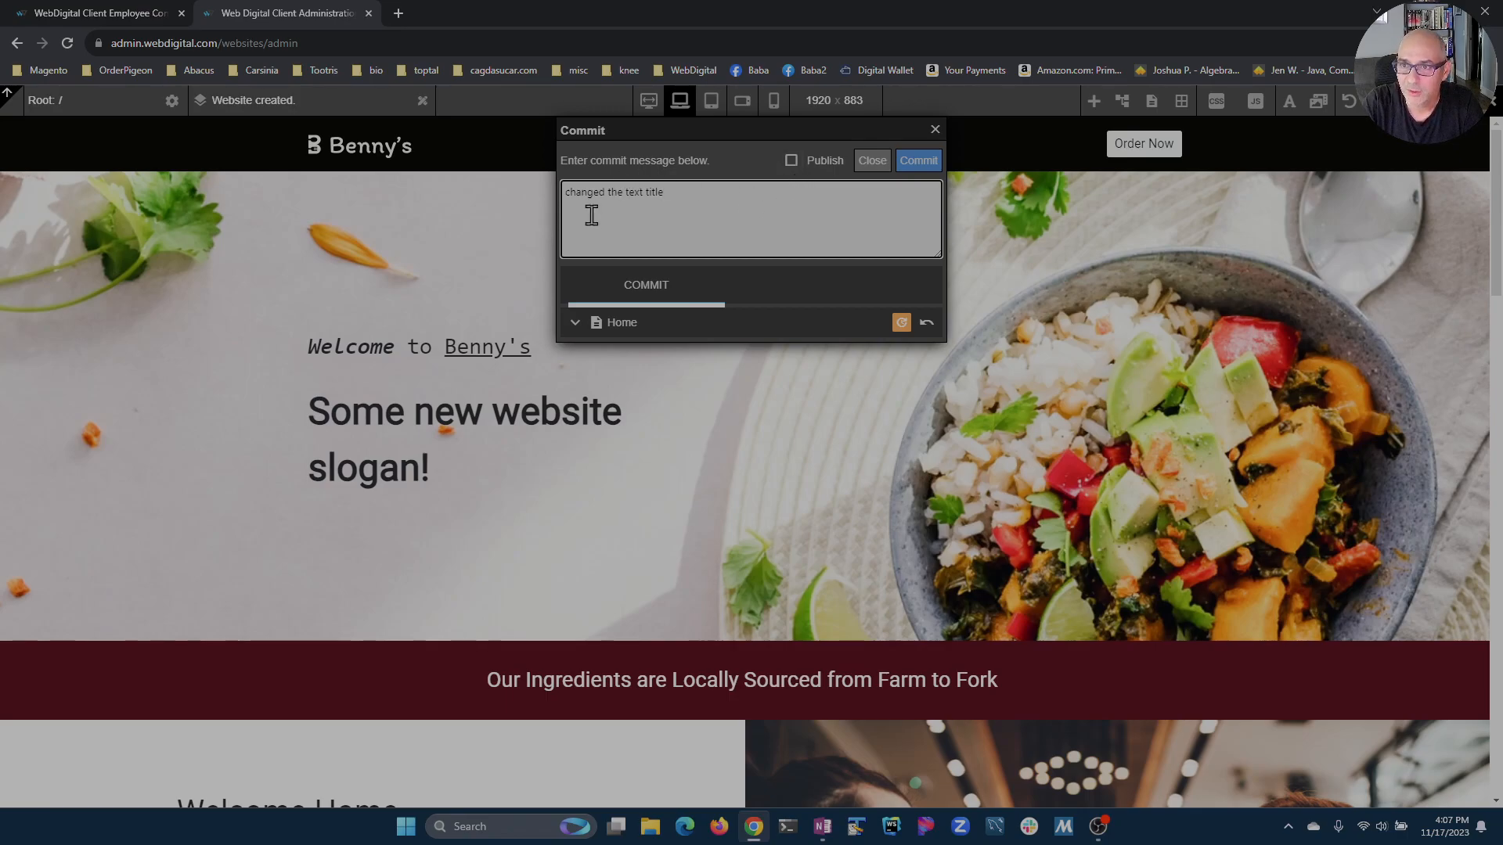
left_click(791, 162)
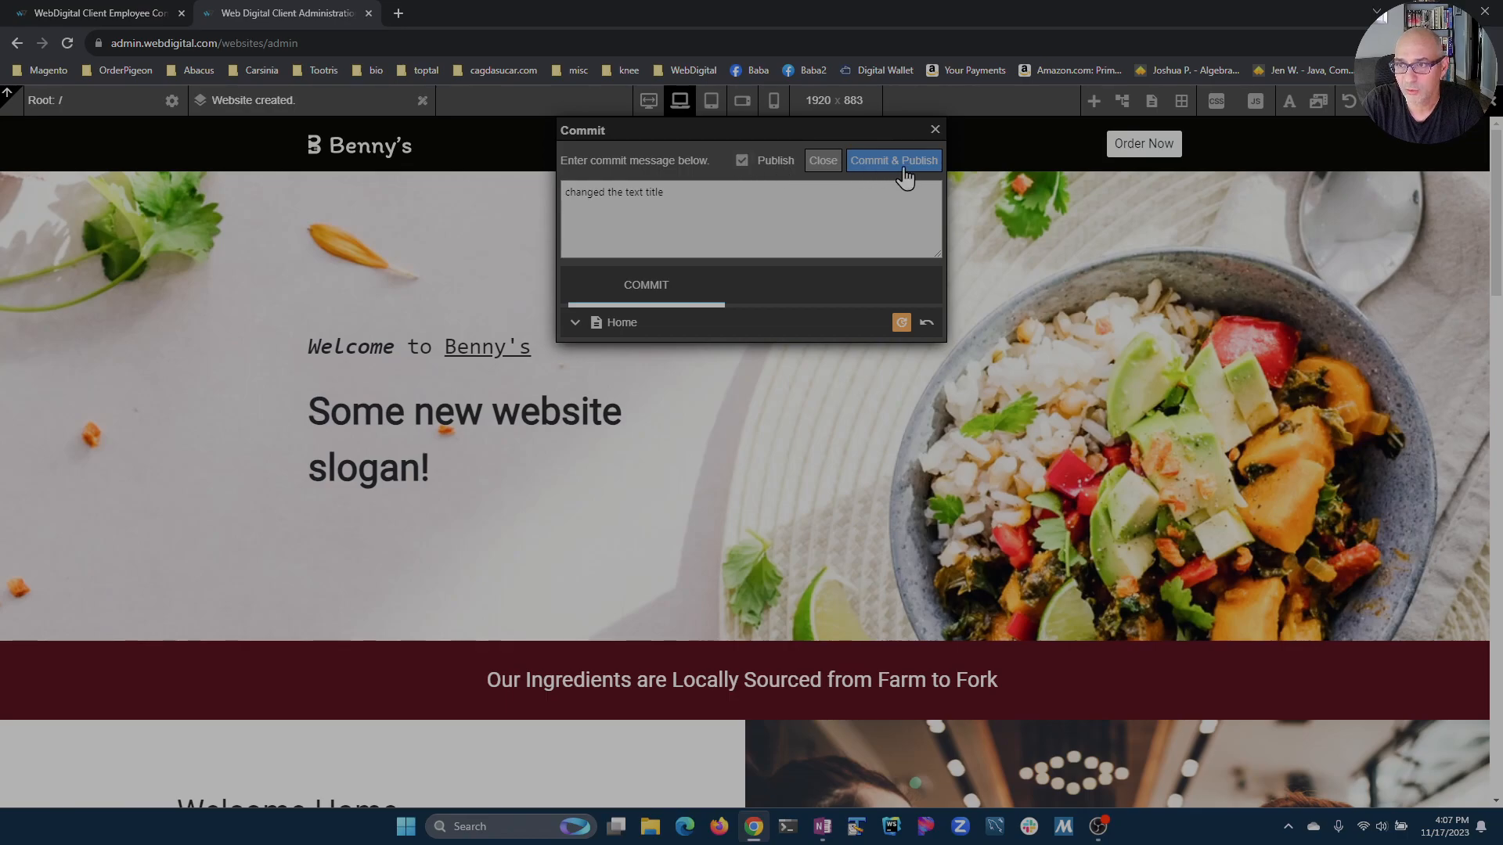
left_click(742, 161)
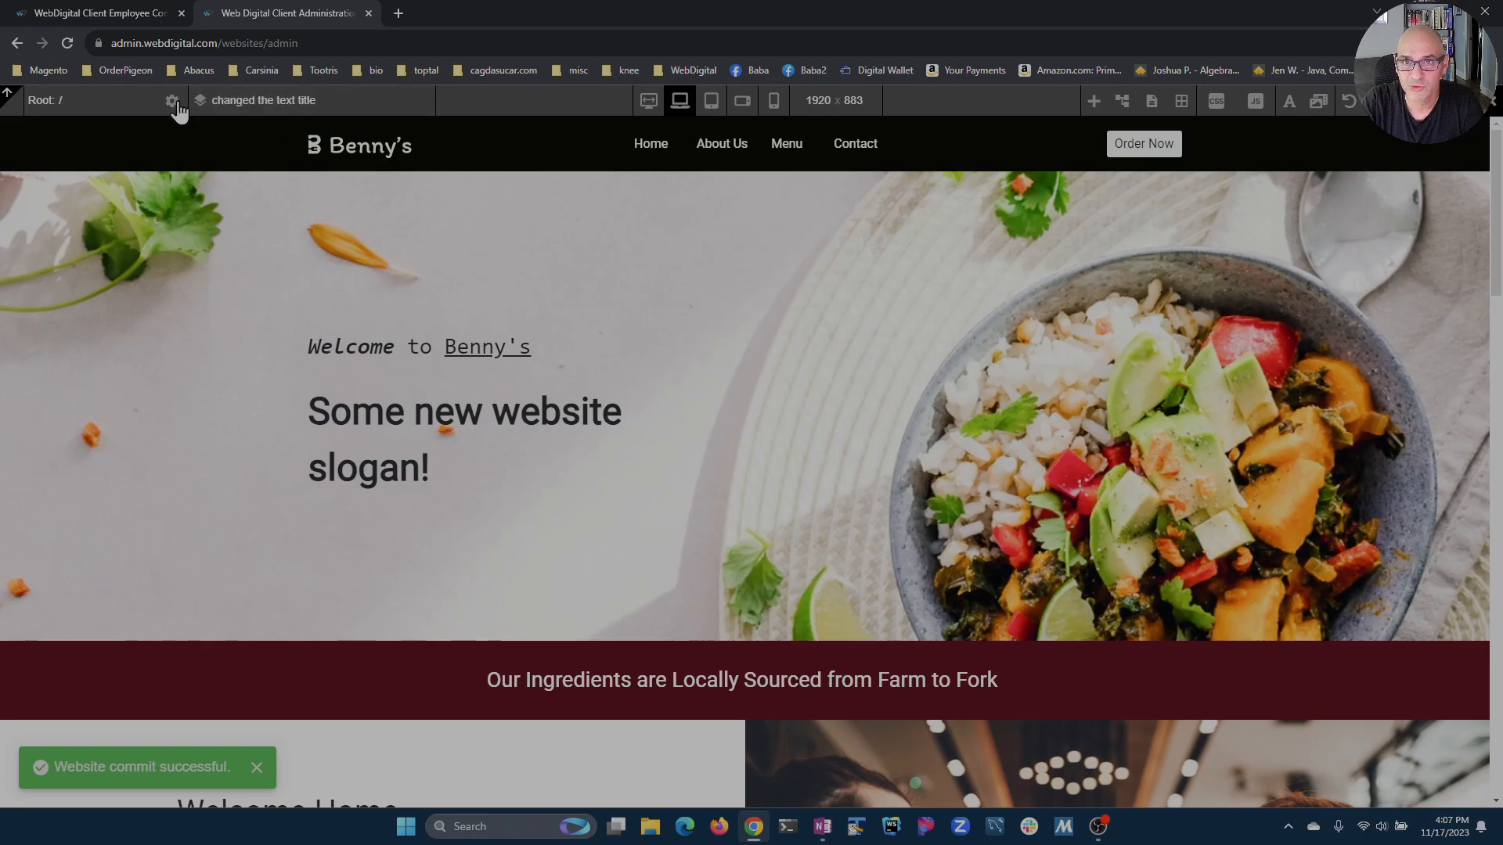
Review the Home page changes recorded in the "changed the text title" version and close the version history
left_click(358, 104)
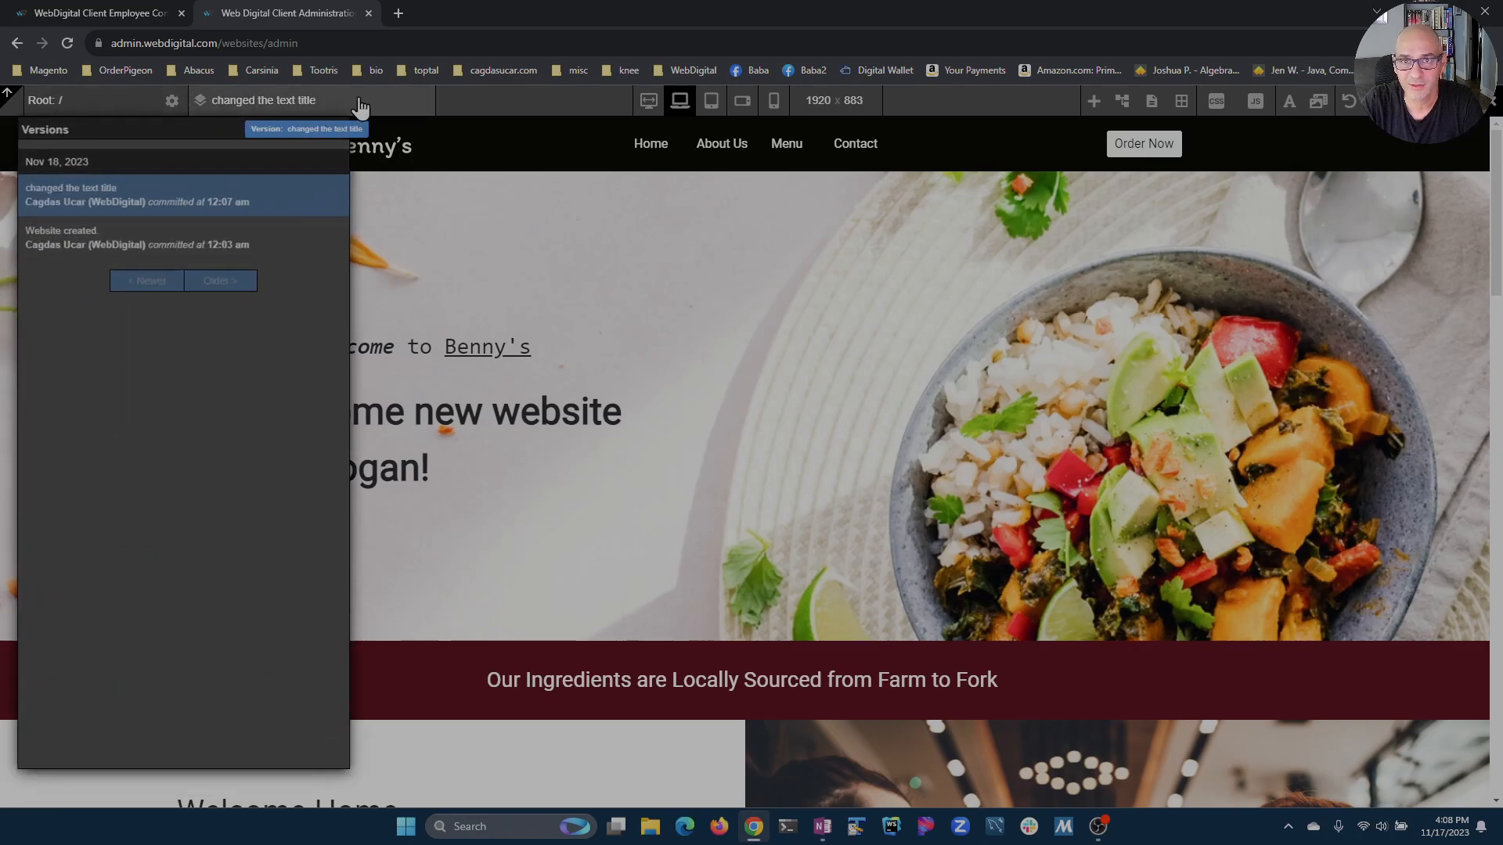
left_click(166, 208)
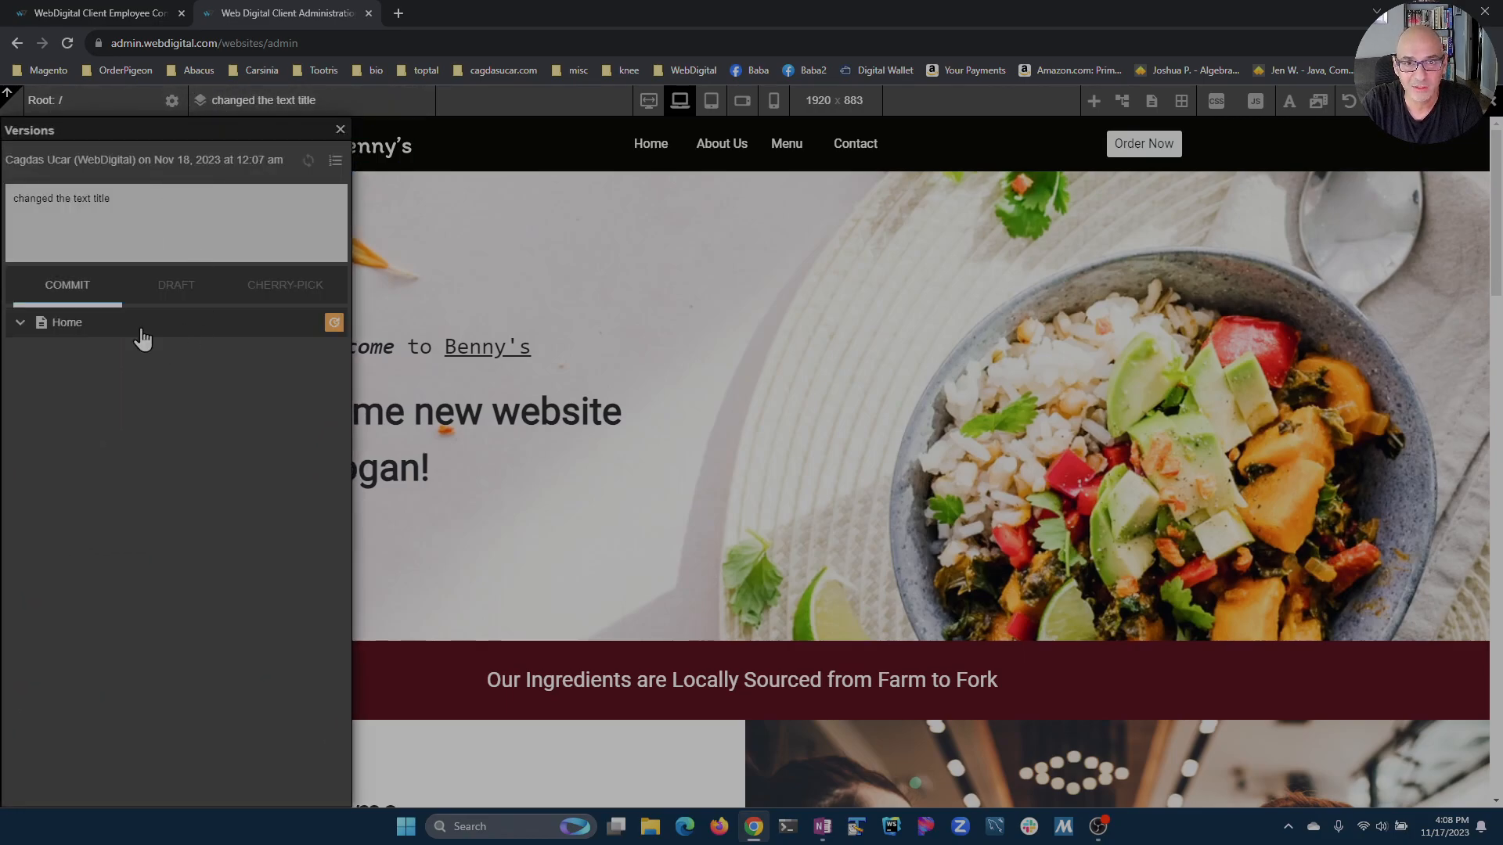
left_click(21, 322)
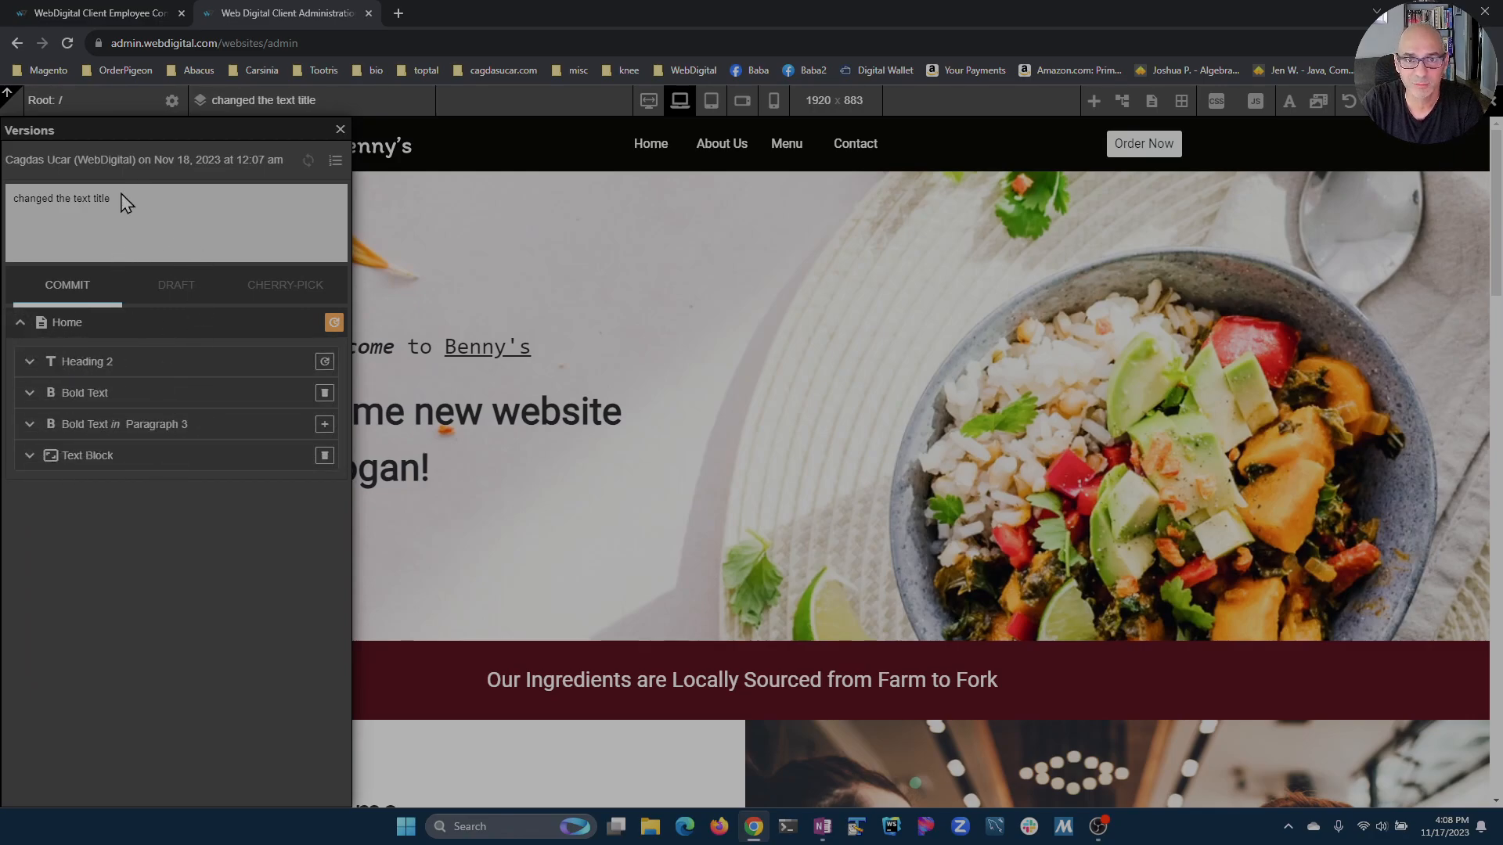
left_click(340, 129)
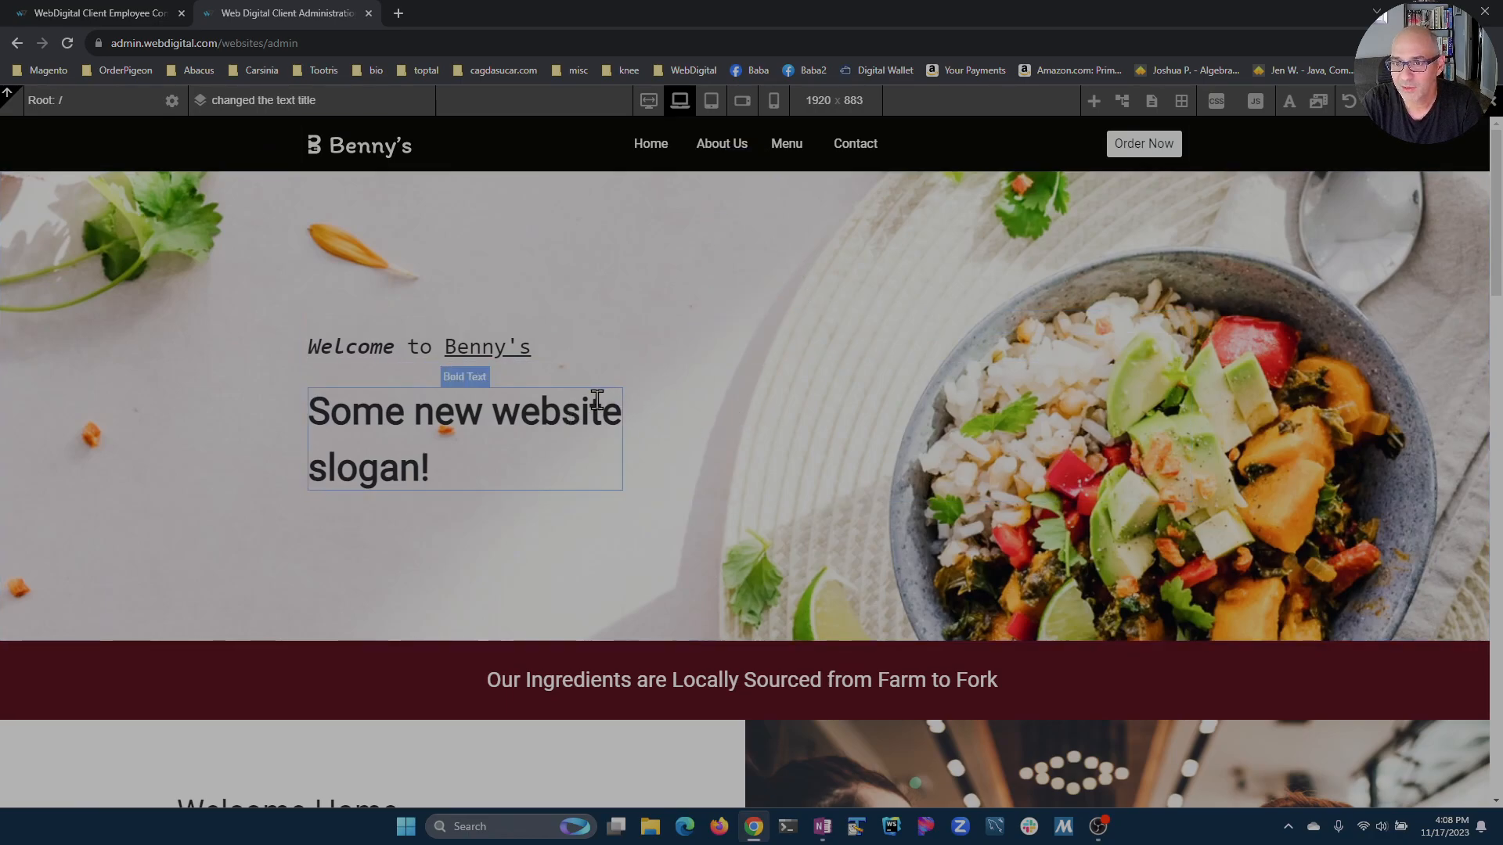
Change "website" to "webdesite" in the hero slogan and save the website
left_click(559, 421)
left_click(559, 421)
type("de")
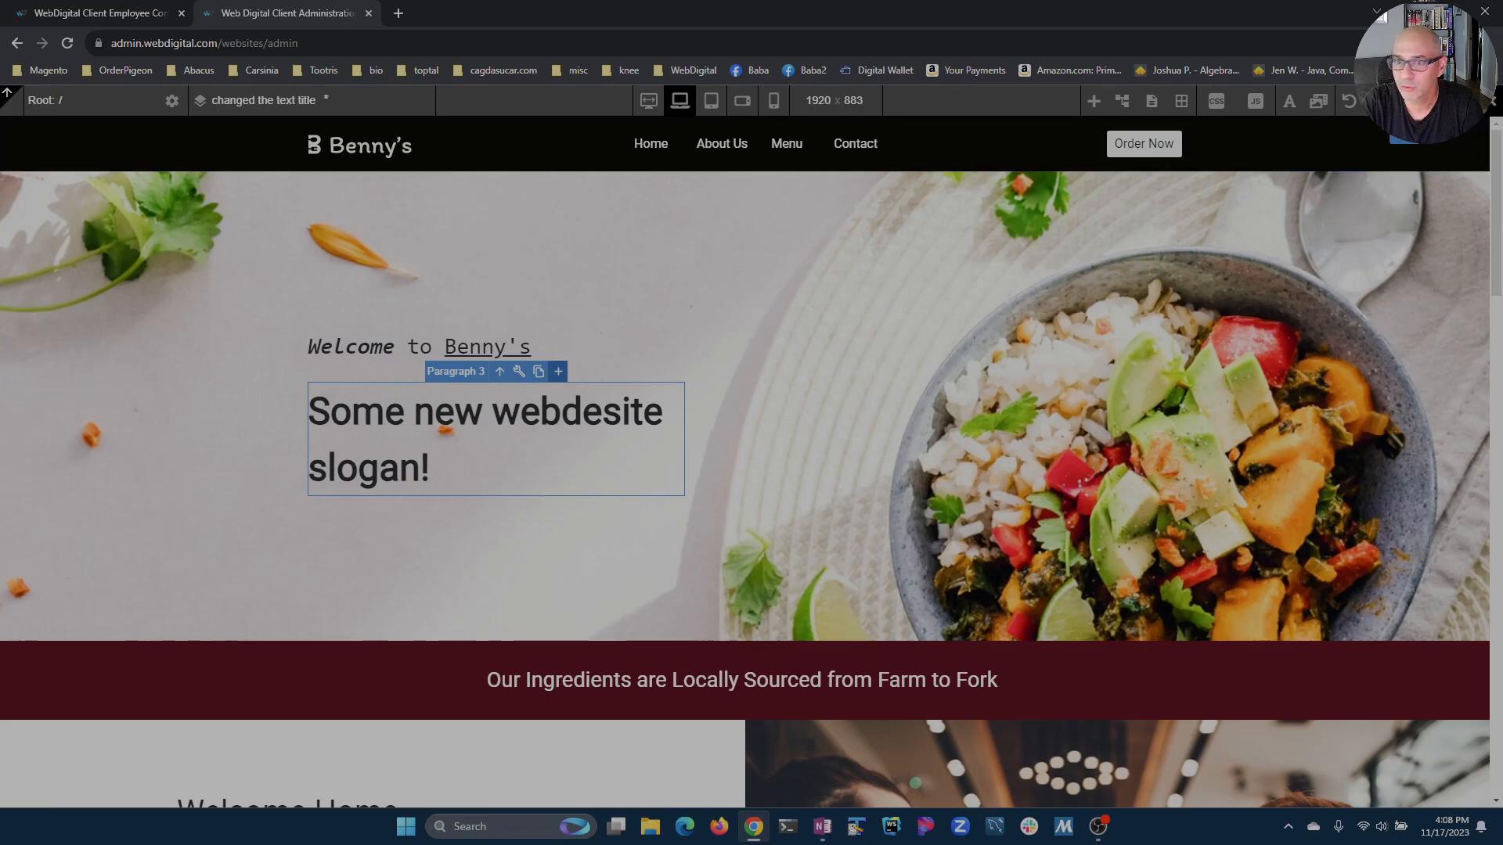
key("ctrl+s")
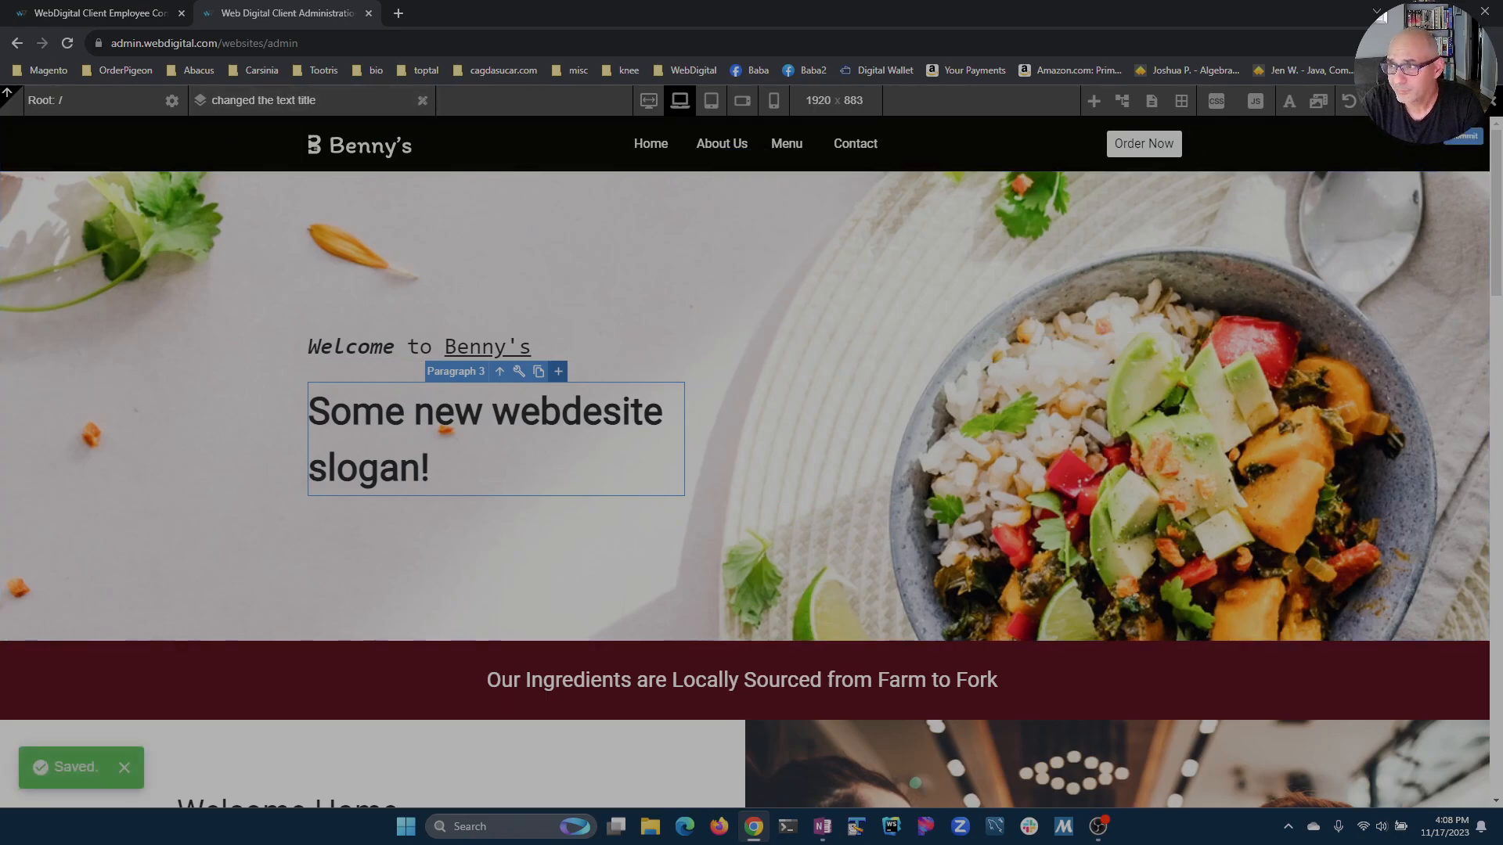
Inspect the uncommitted Bold Text change on the Home page, revert it, and close the dialog without publishing
left_click(1459, 135)
left_click(576, 323)
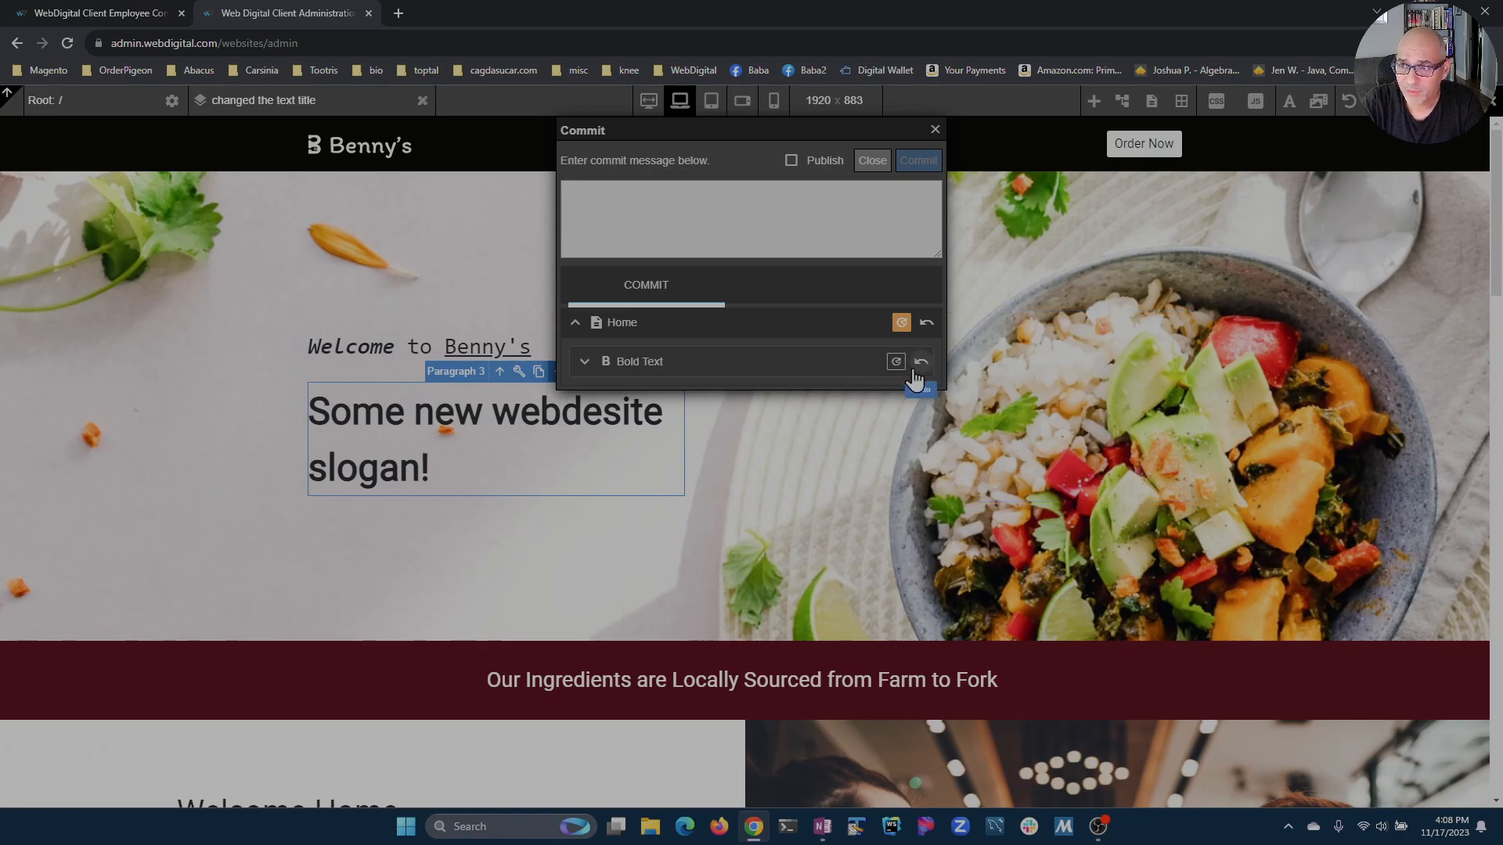
left_click(583, 363)
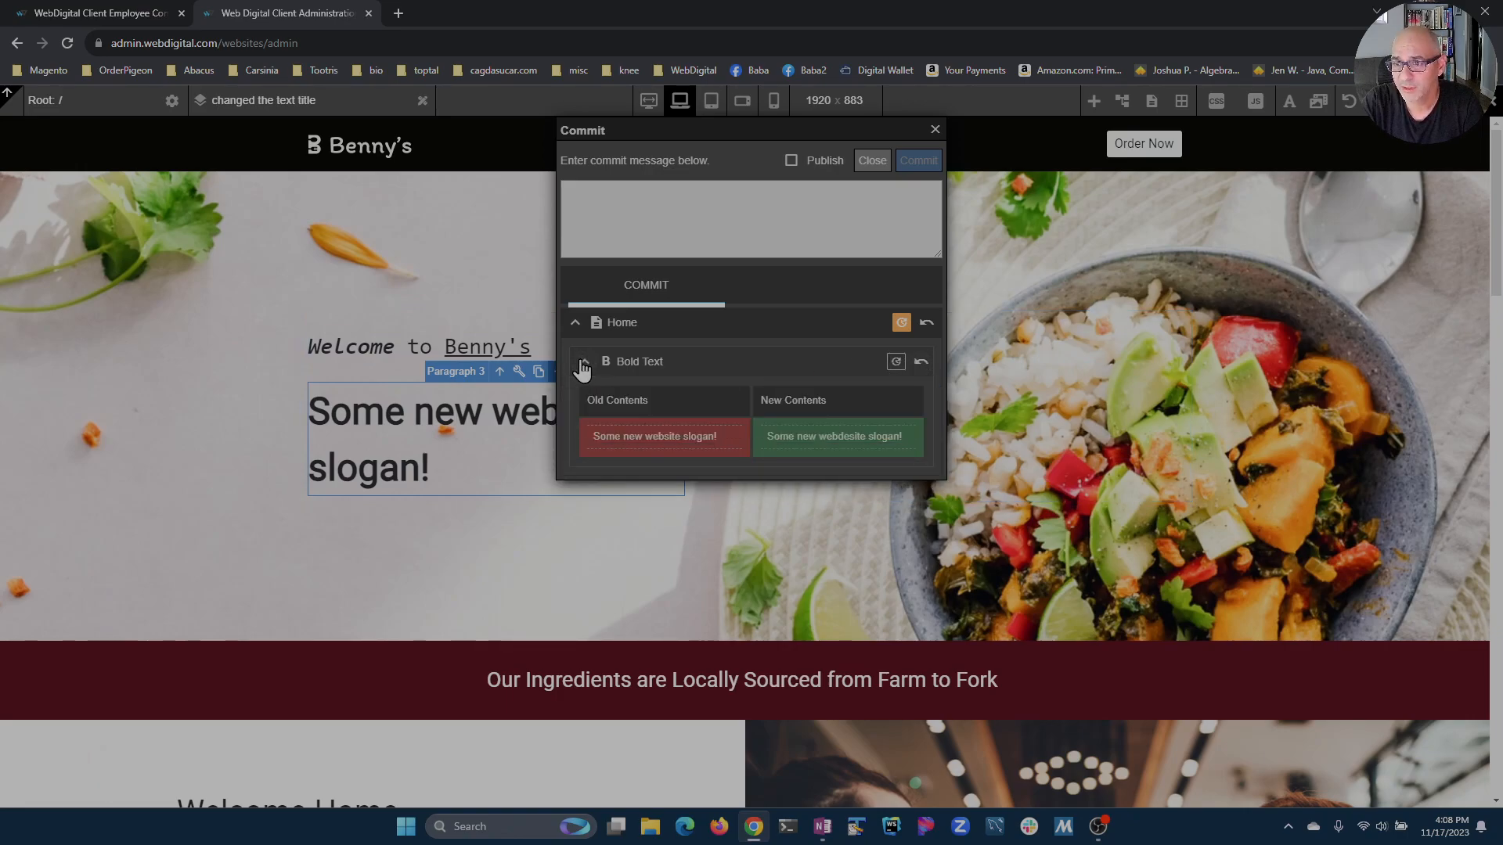
left_click(582, 363)
left_click(922, 371)
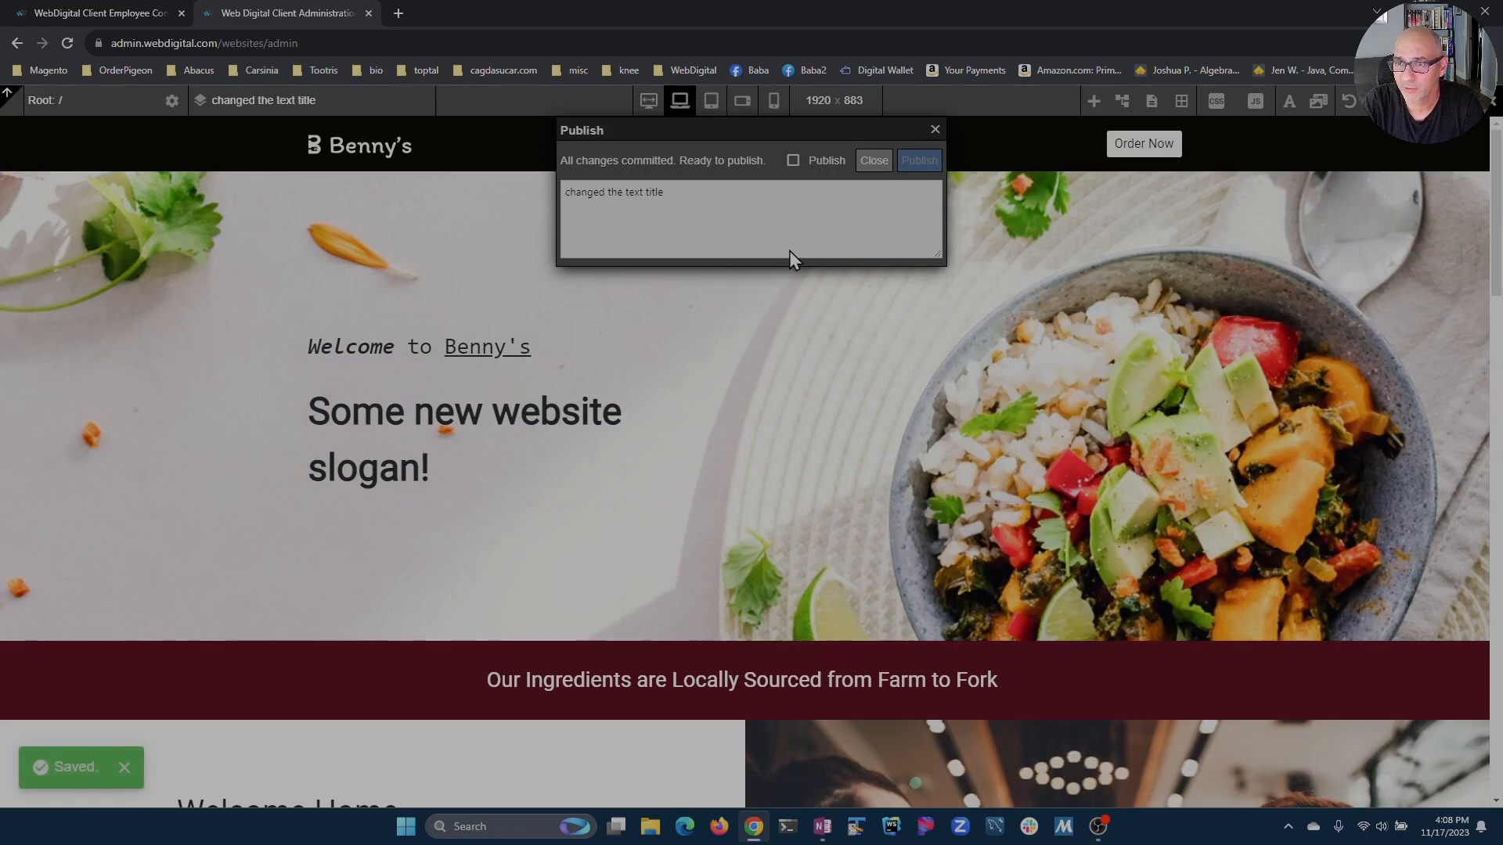
left_click(934, 131)
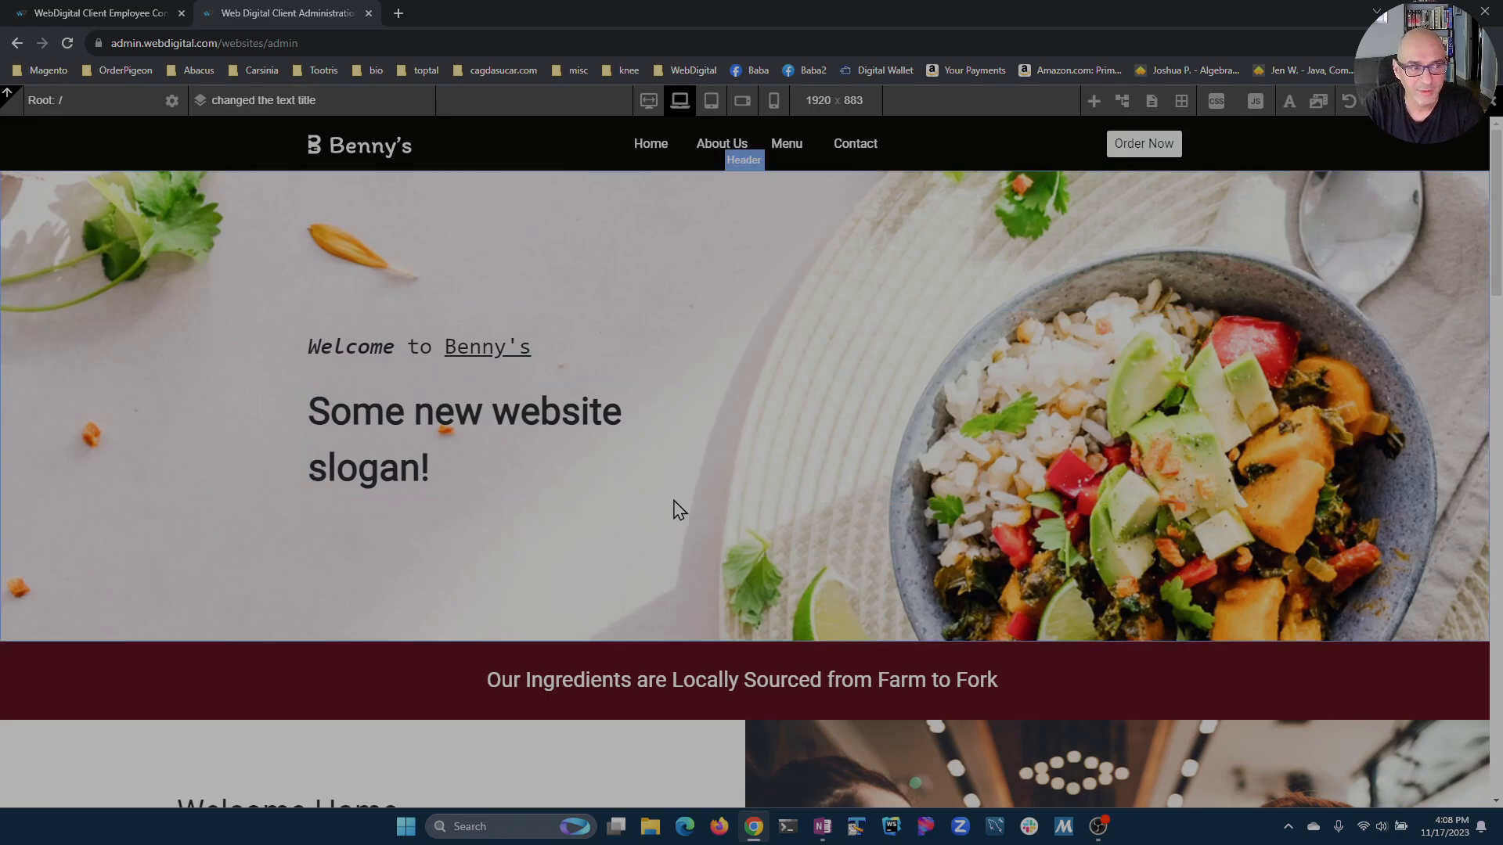
Select the Grid image 1 block beside the Welcome Home text and open its background image layer for editing
scroll(1093, 444, "down", 5)
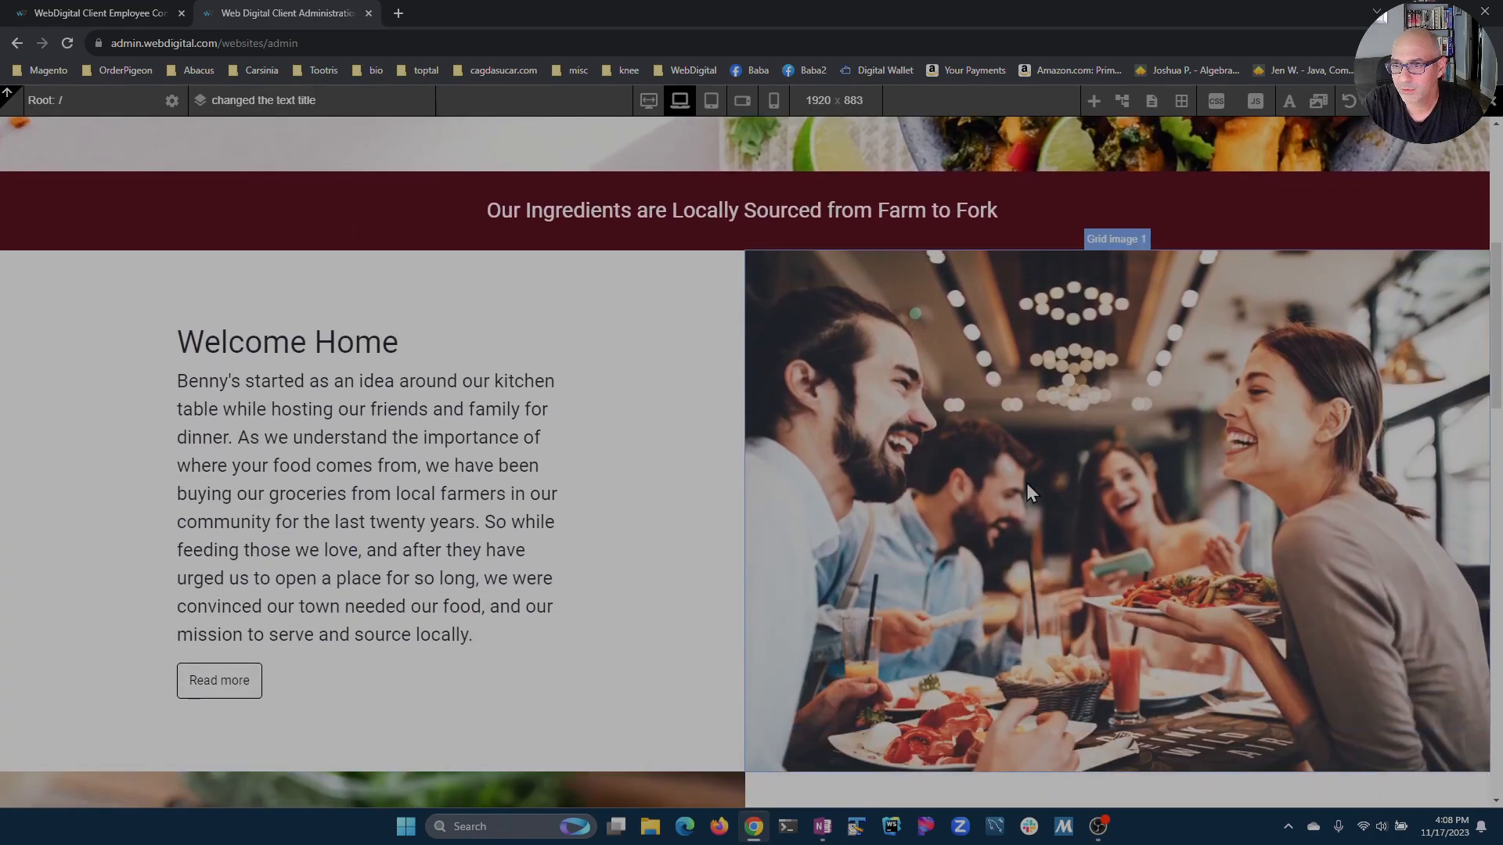
left_click(994, 389)
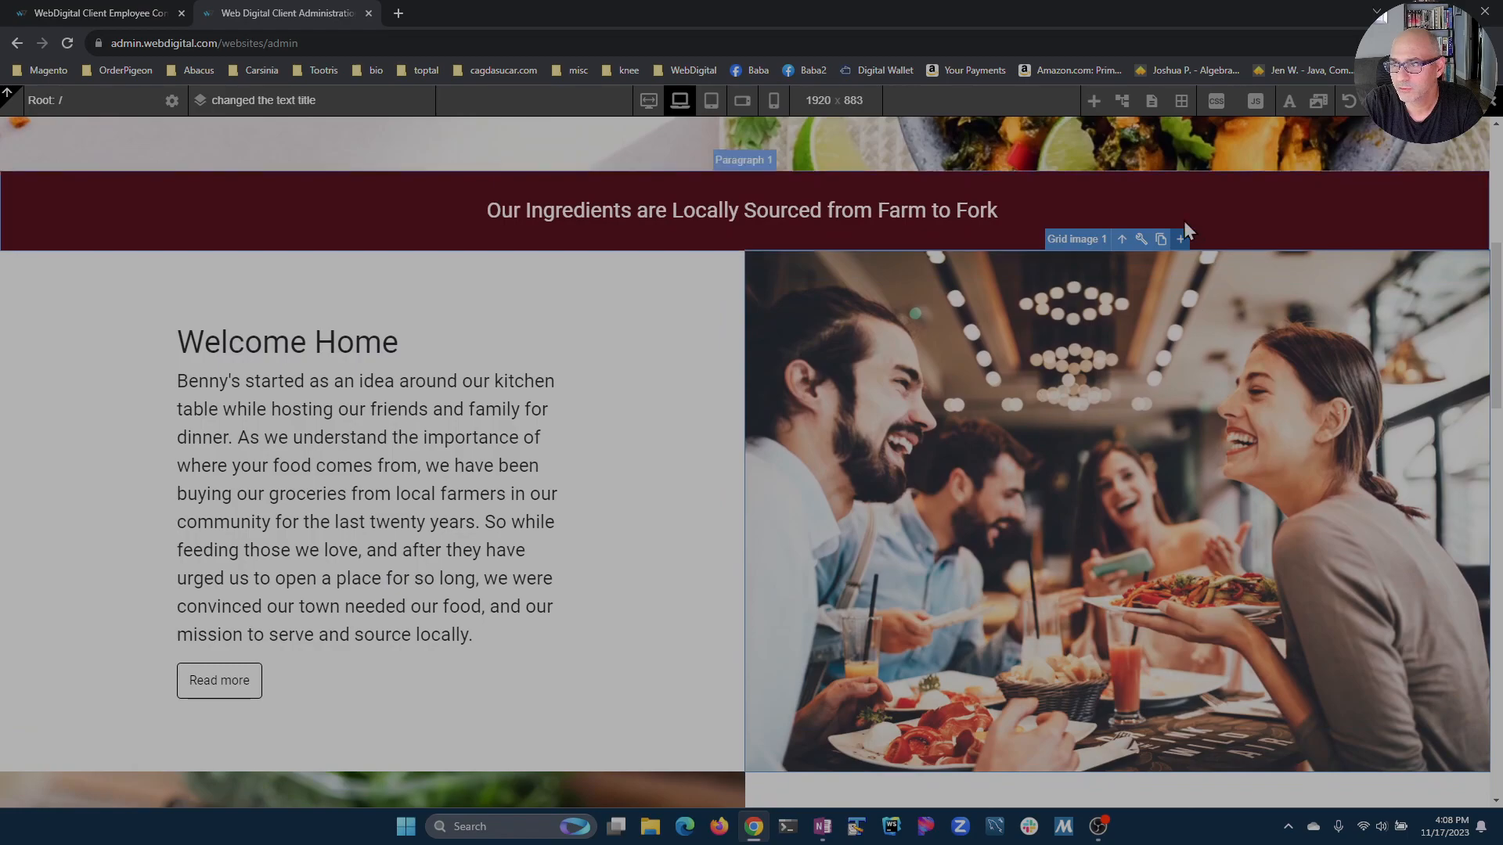
left_click(1141, 240)
left_click(1333, 270)
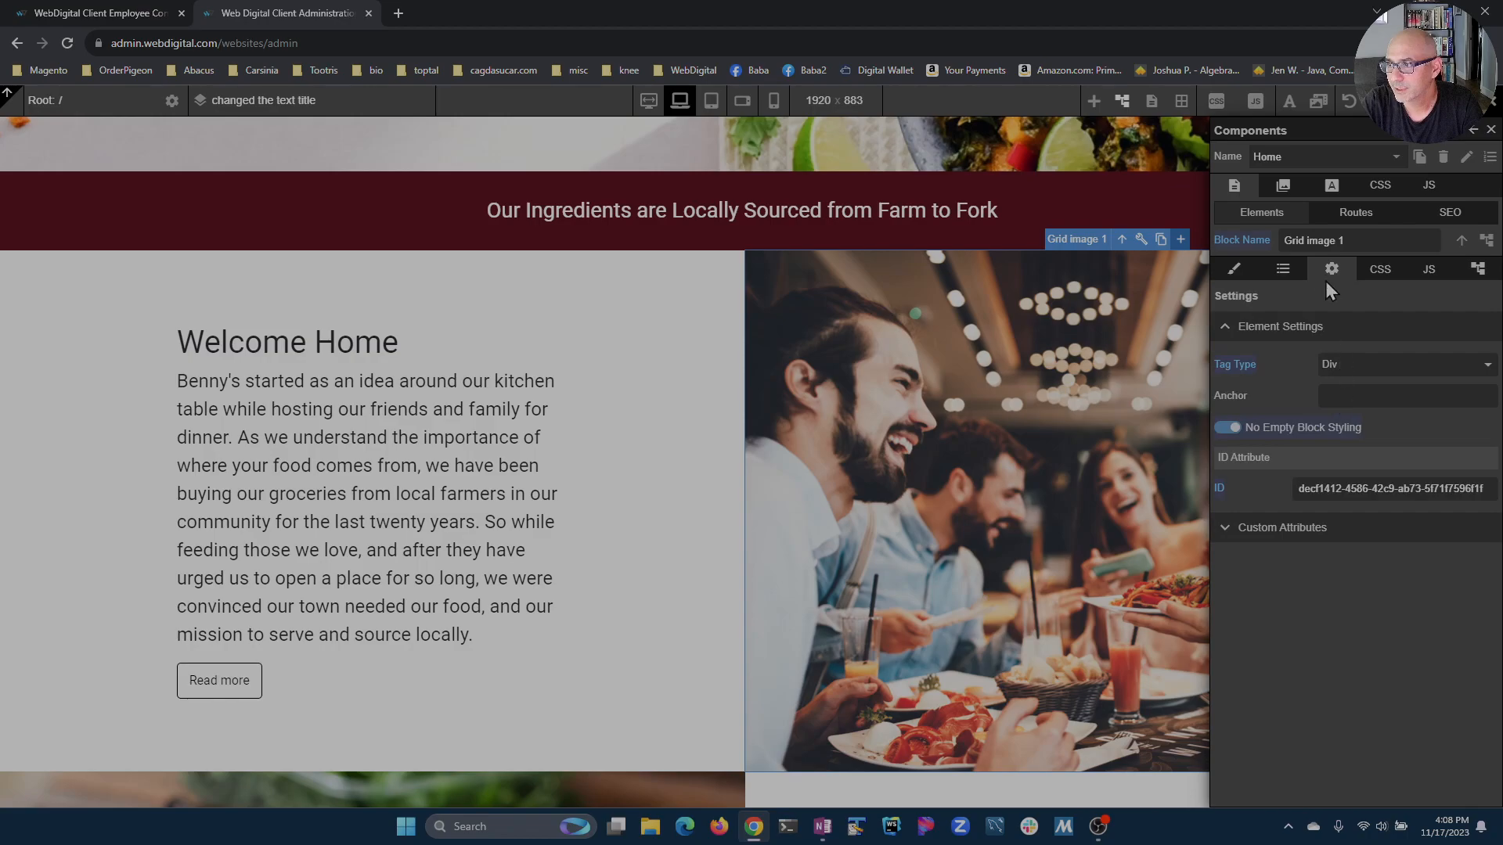
left_click(1235, 275)
left_click(1235, 478)
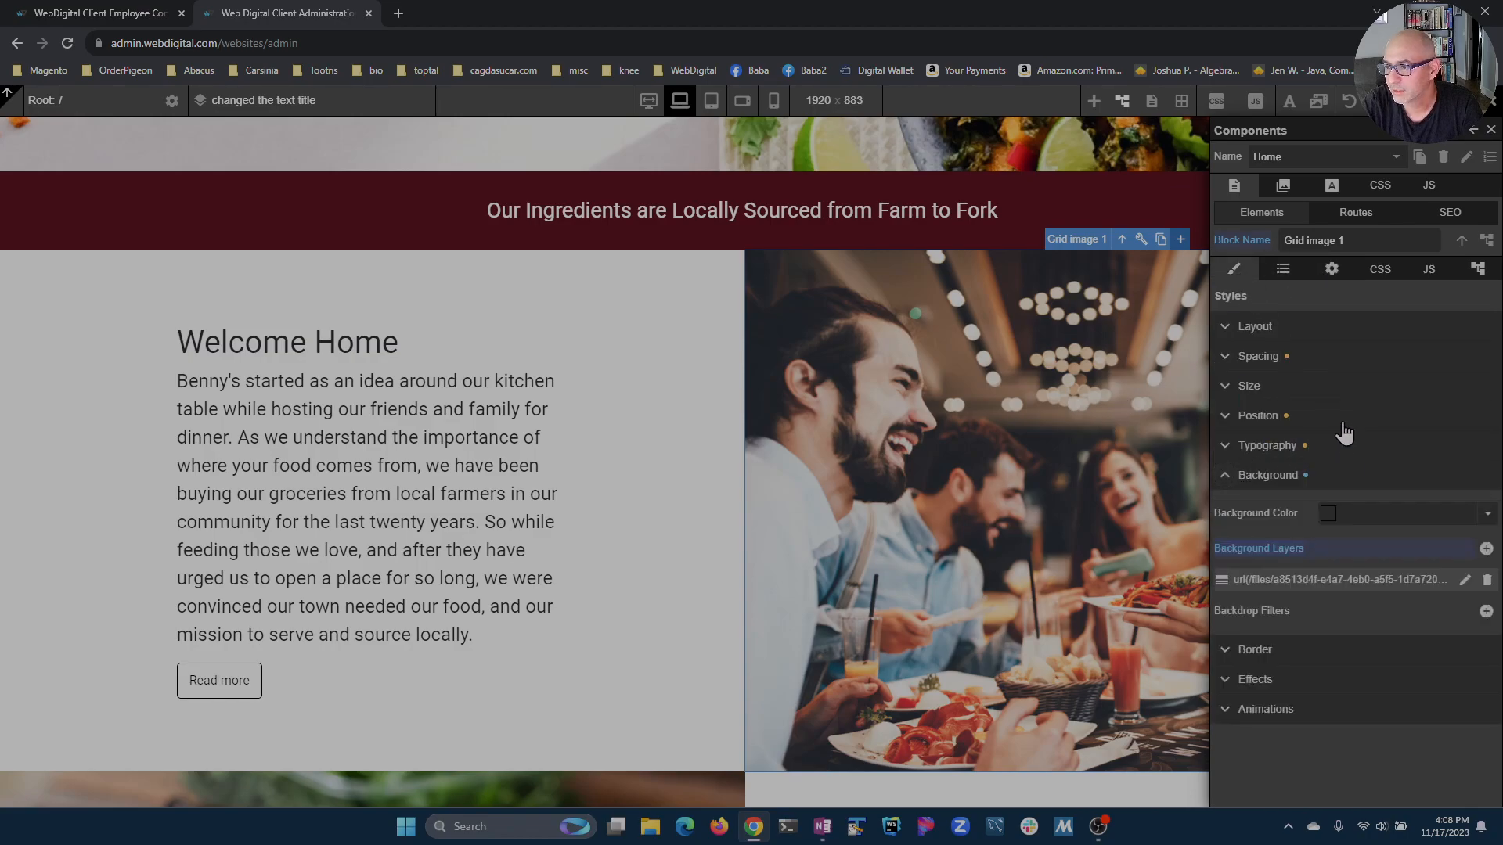
left_click(1465, 580)
Try the gradient types, including linear gradient, on Grid image 1's background layer and set its type back to image
scroll(1389, 511, "down", 2)
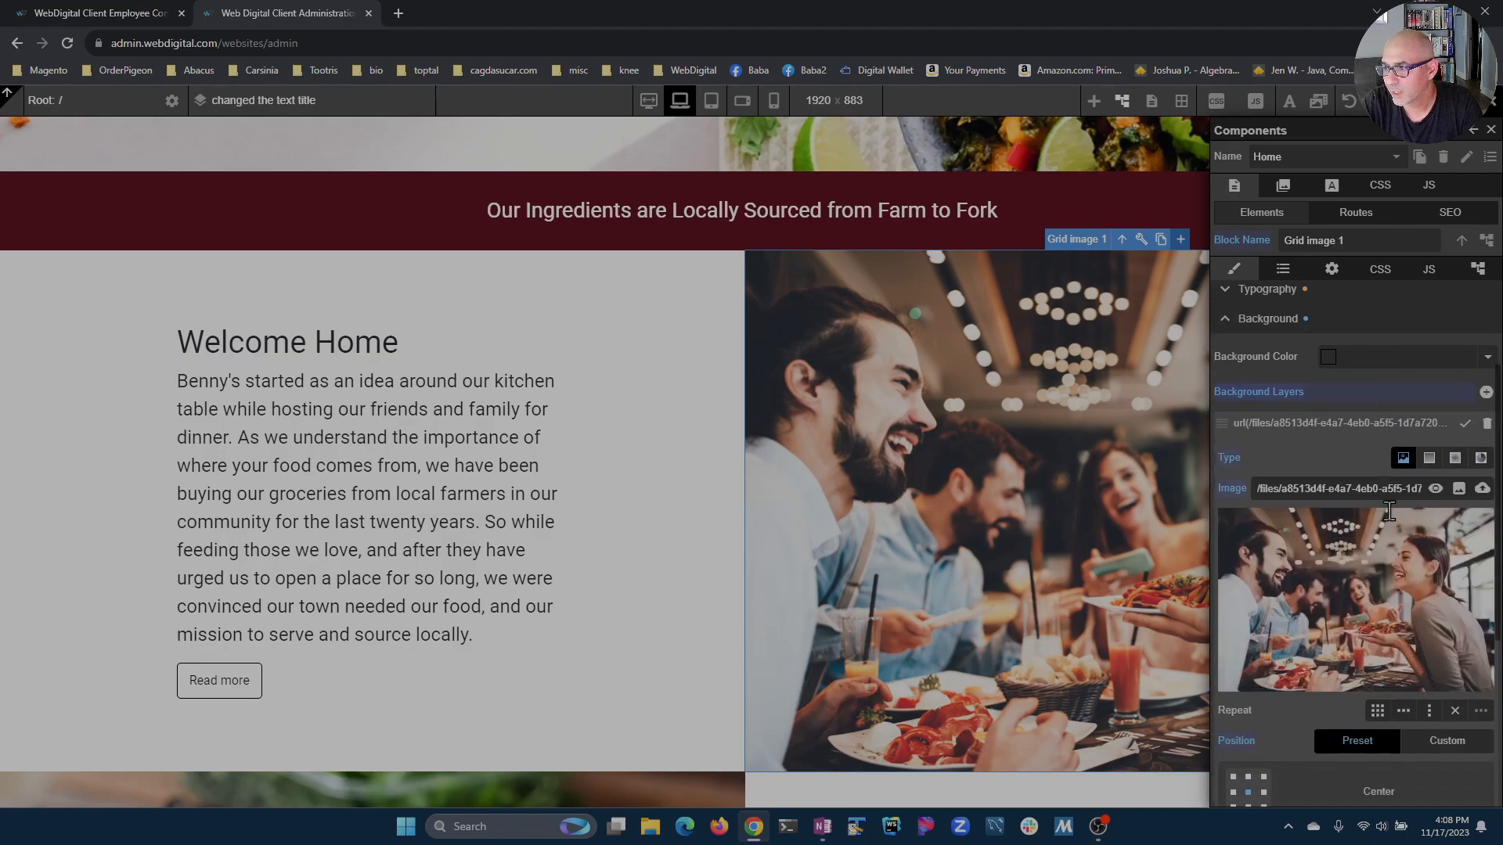
scroll(1384, 519, "up", 2)
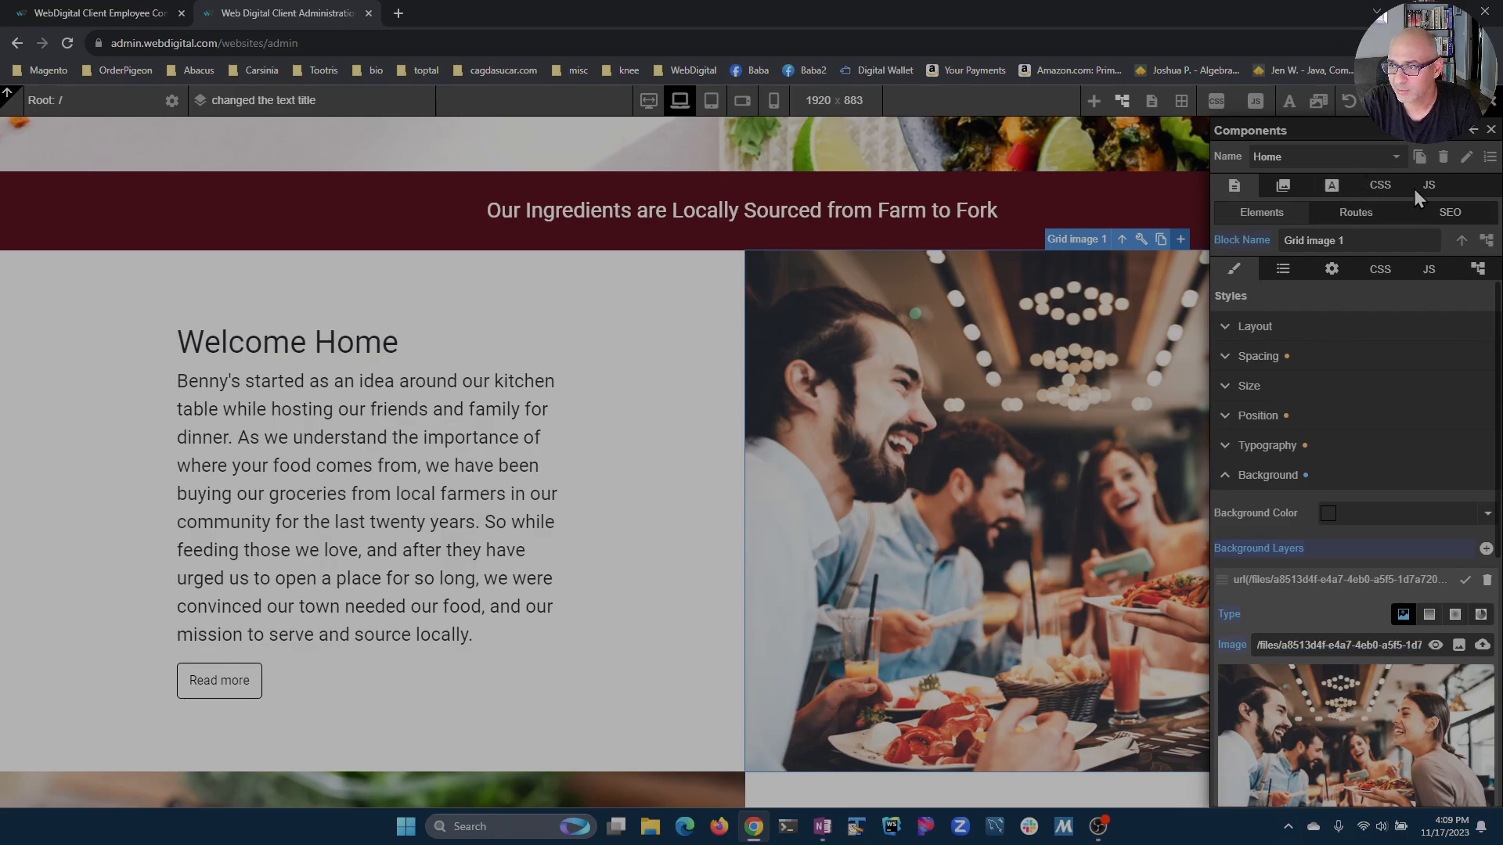
scroll(1309, 438, "down", 2)
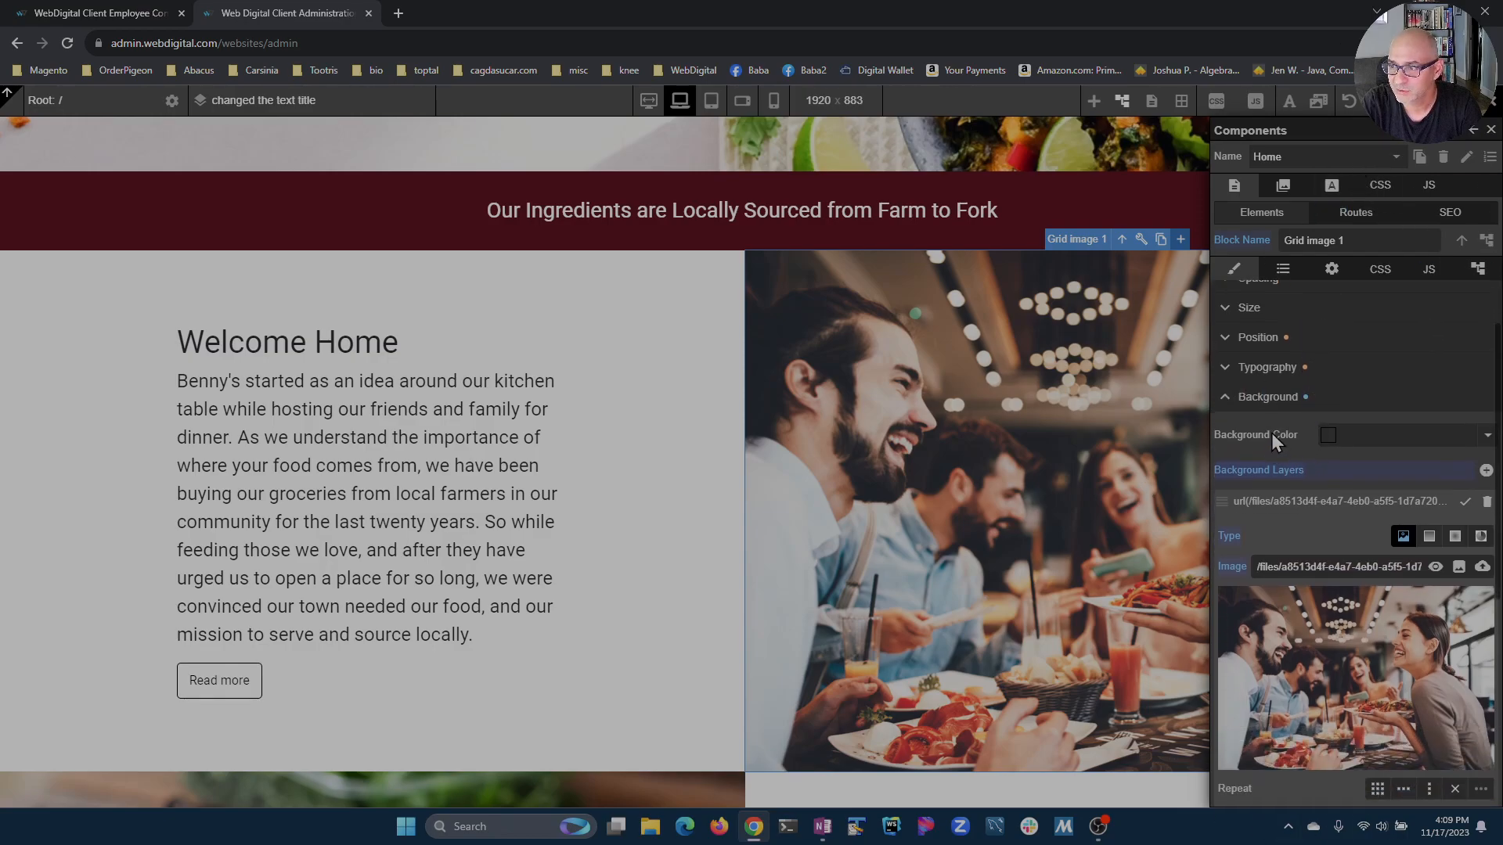
scroll(1340, 509, "up", 2)
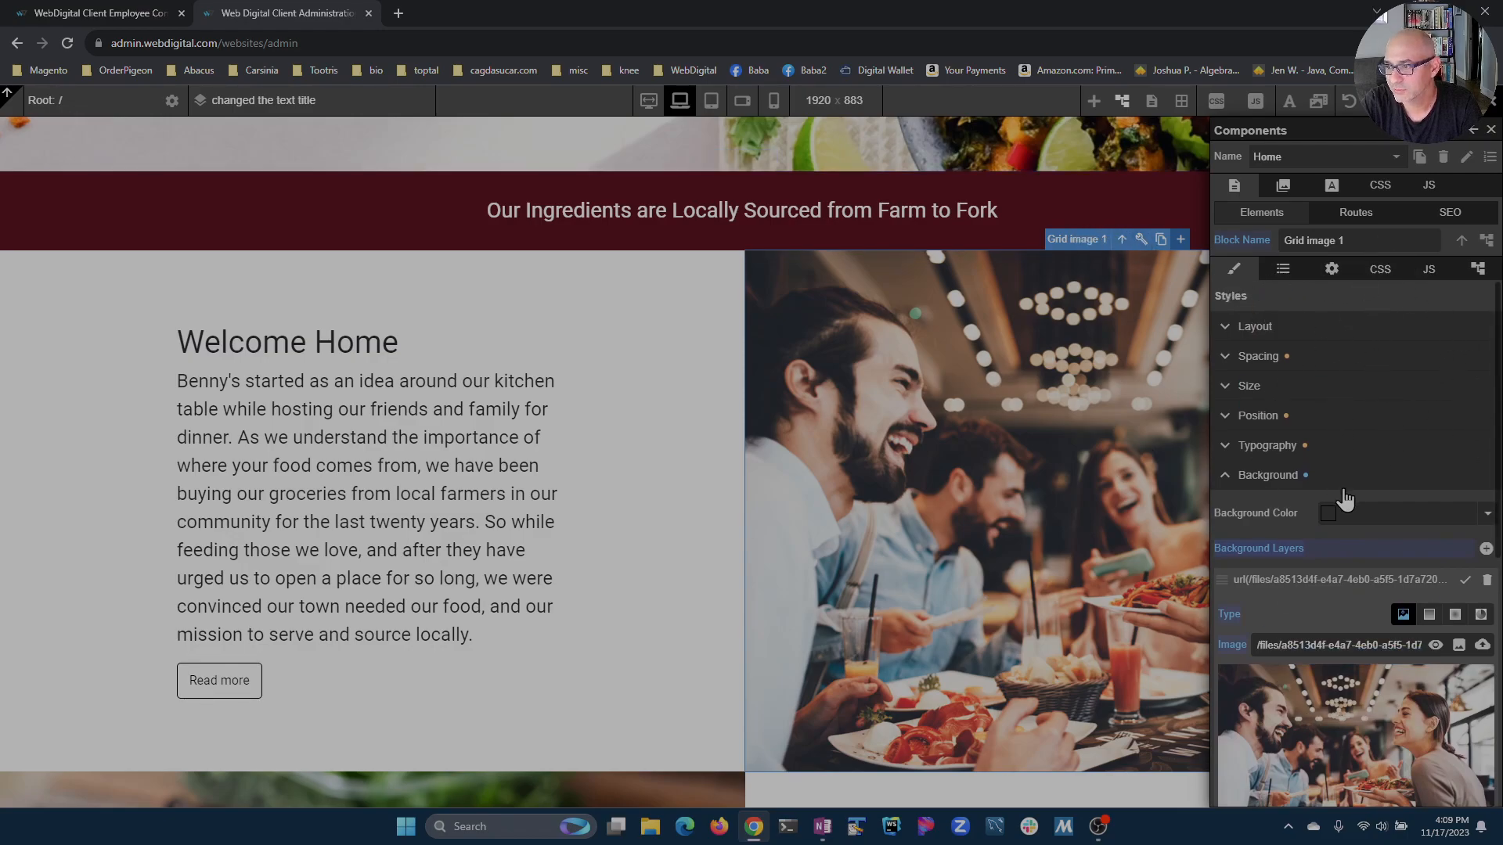
scroll(1340, 496, "down", 2)
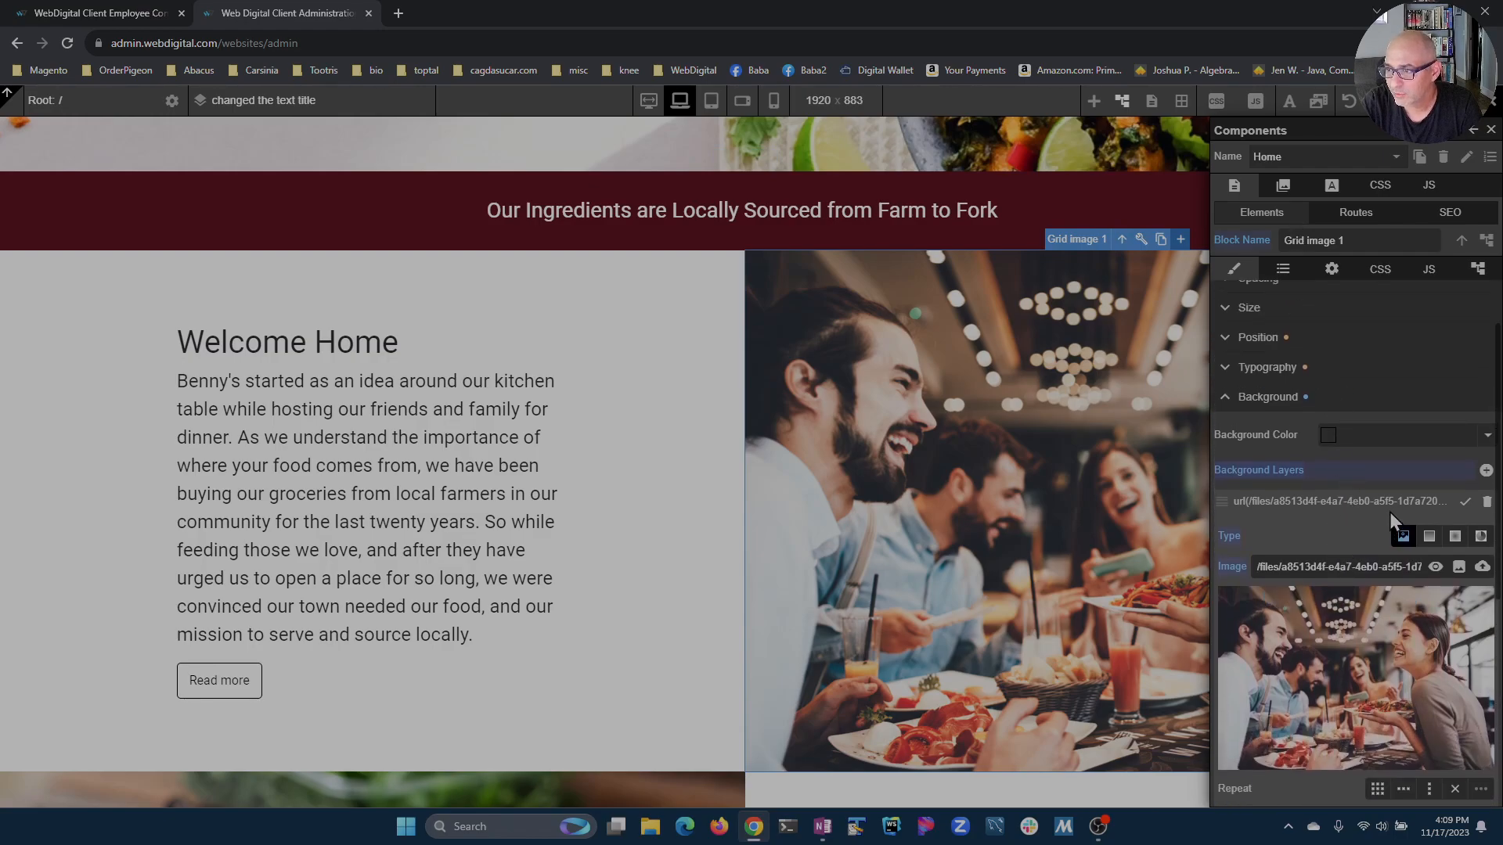
scroll(1313, 420, "down", 2)
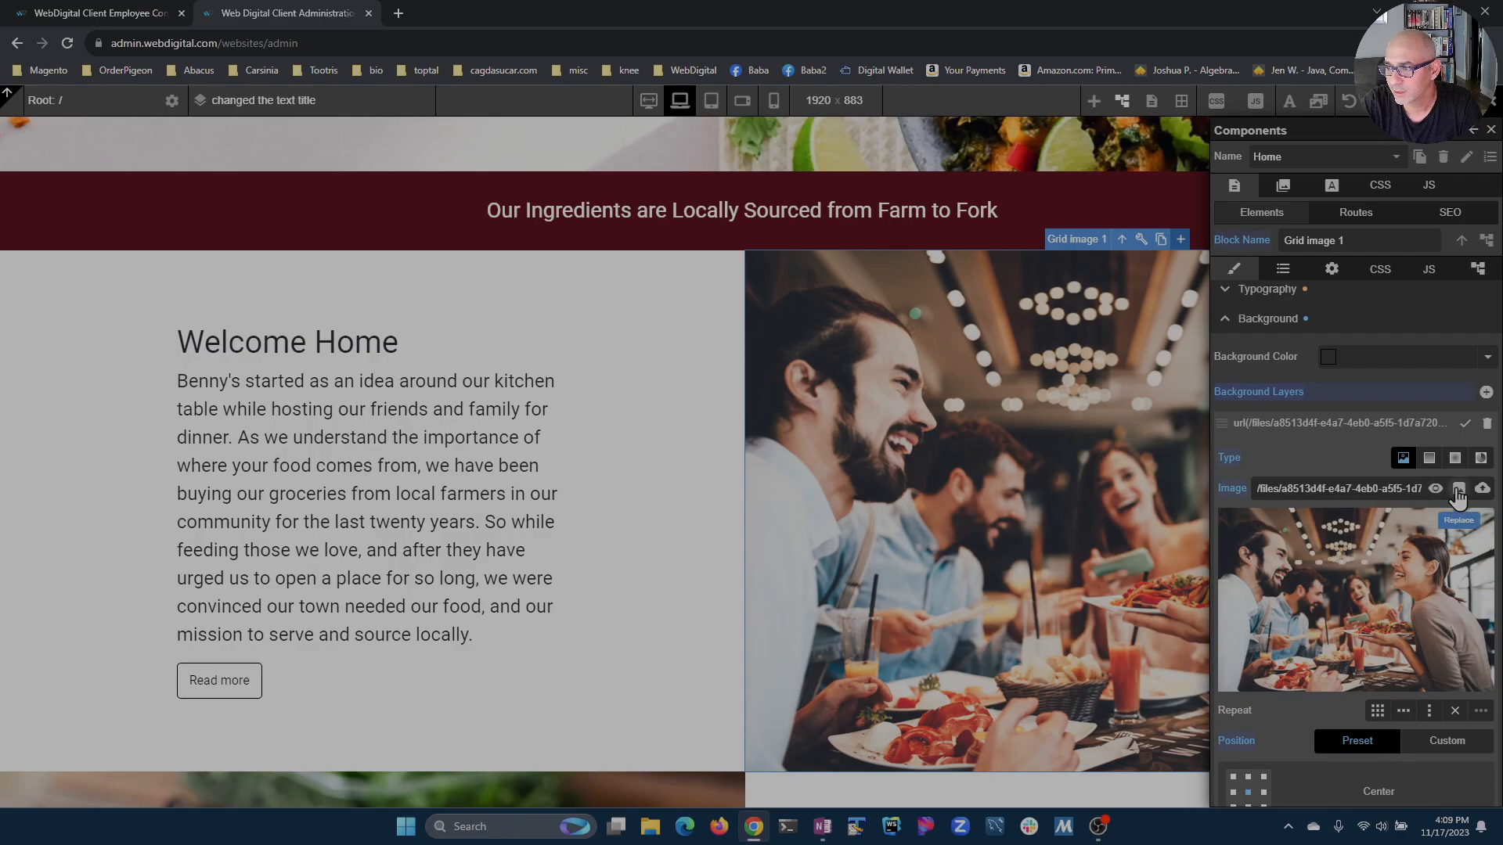
left_click(1429, 460)
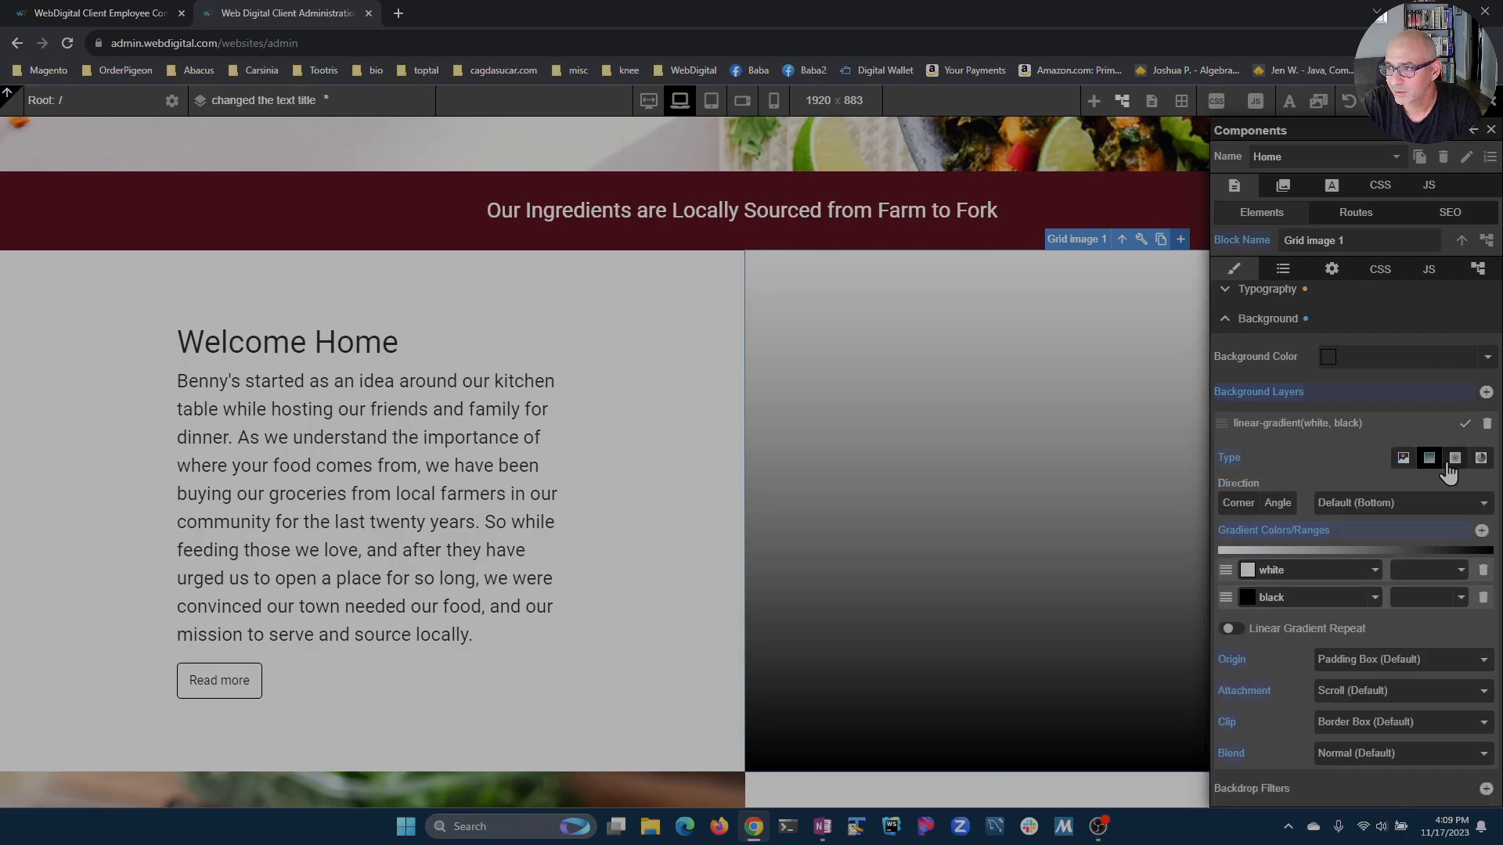
left_click(1455, 457)
left_click(1403, 458)
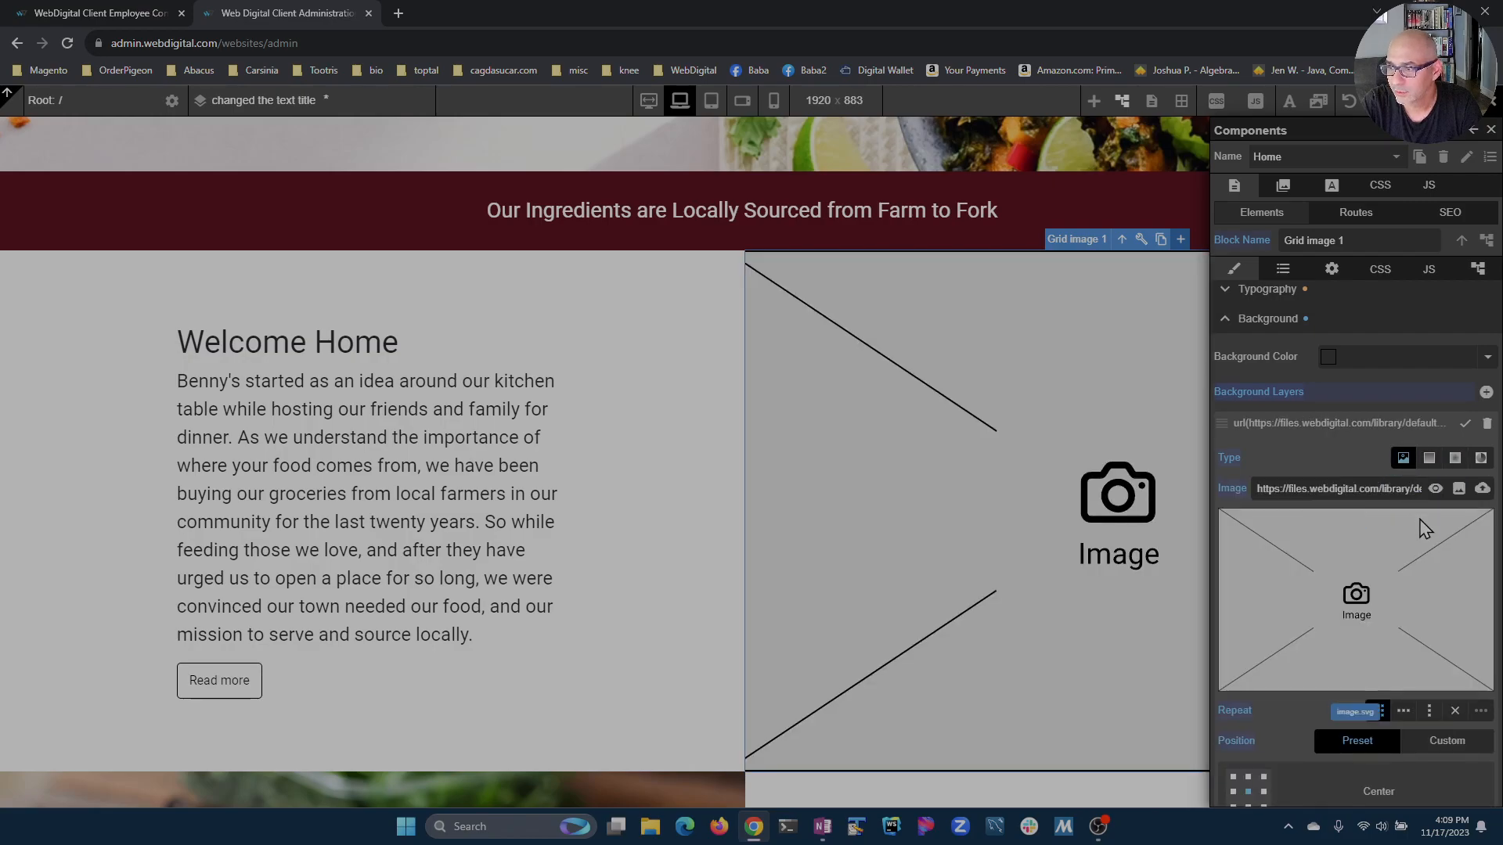
Set Grid image 1's background image to the salmon and asparagus photo from My Files and save the website
left_click(1459, 489)
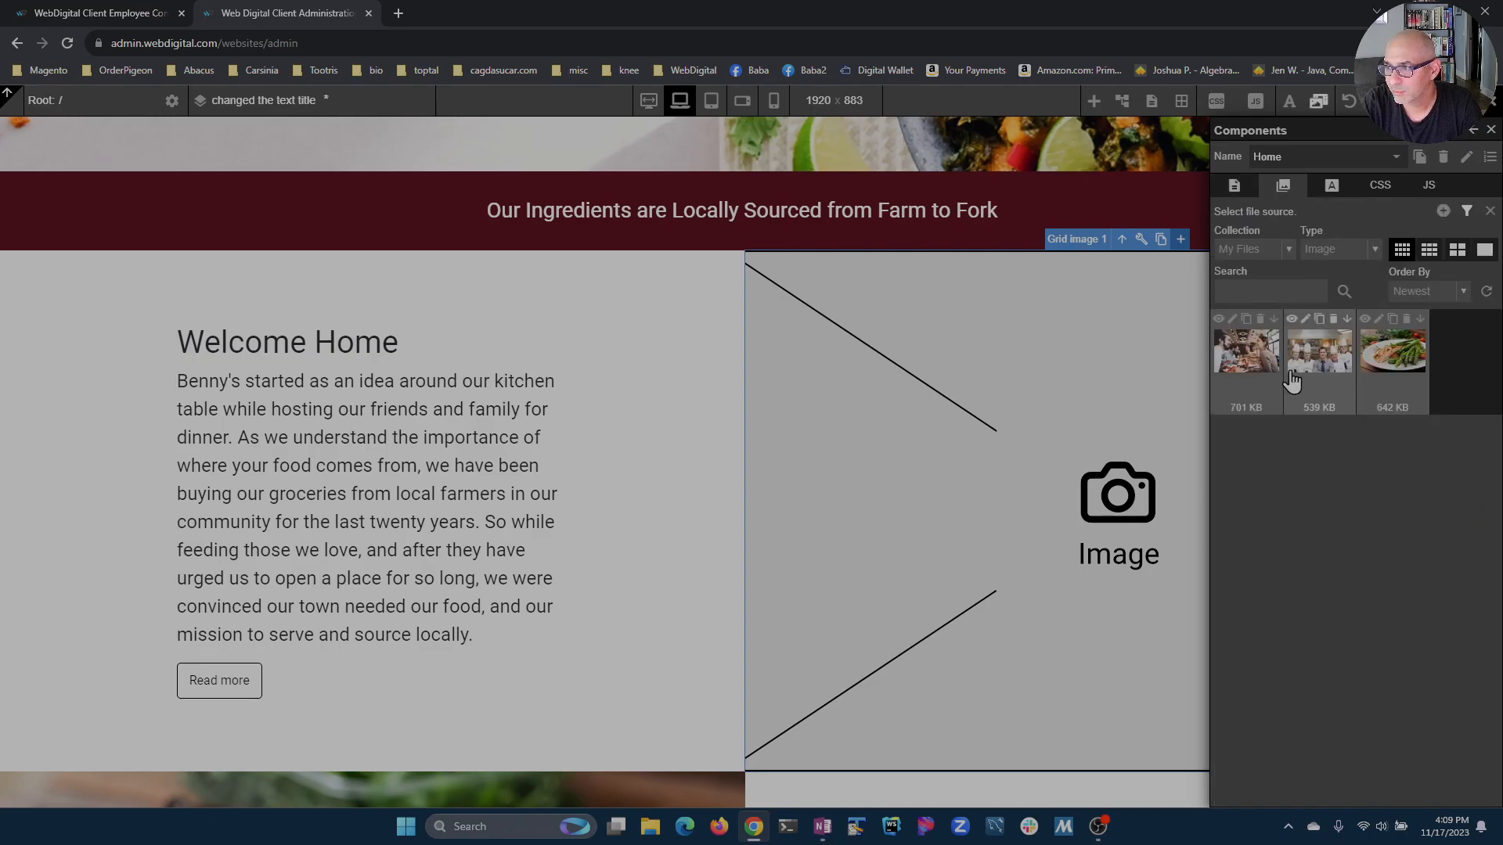
left_click(1380, 363)
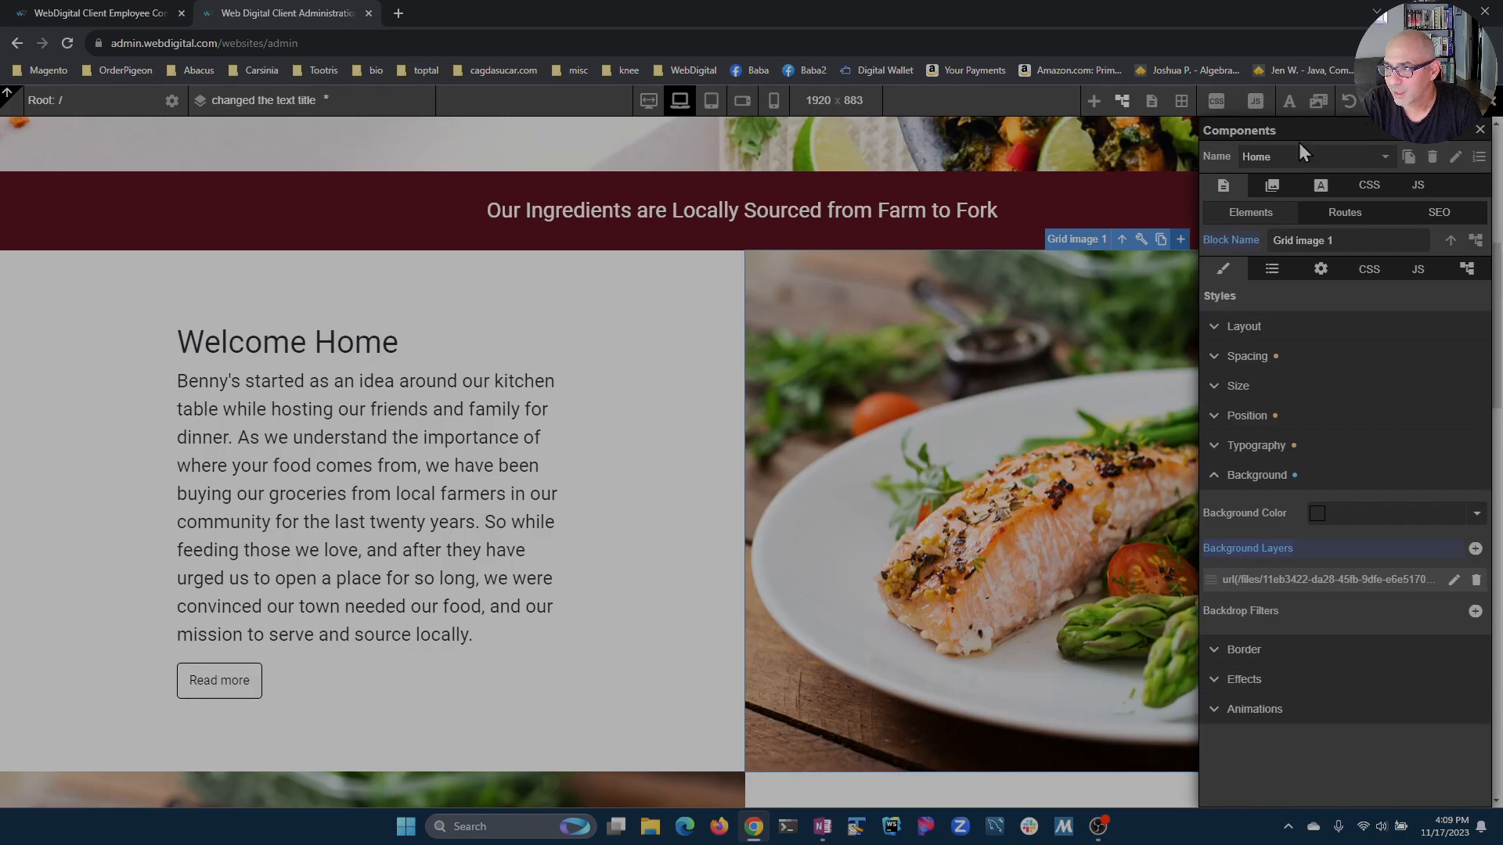
left_click_drag(1336, 131, 415, 139)
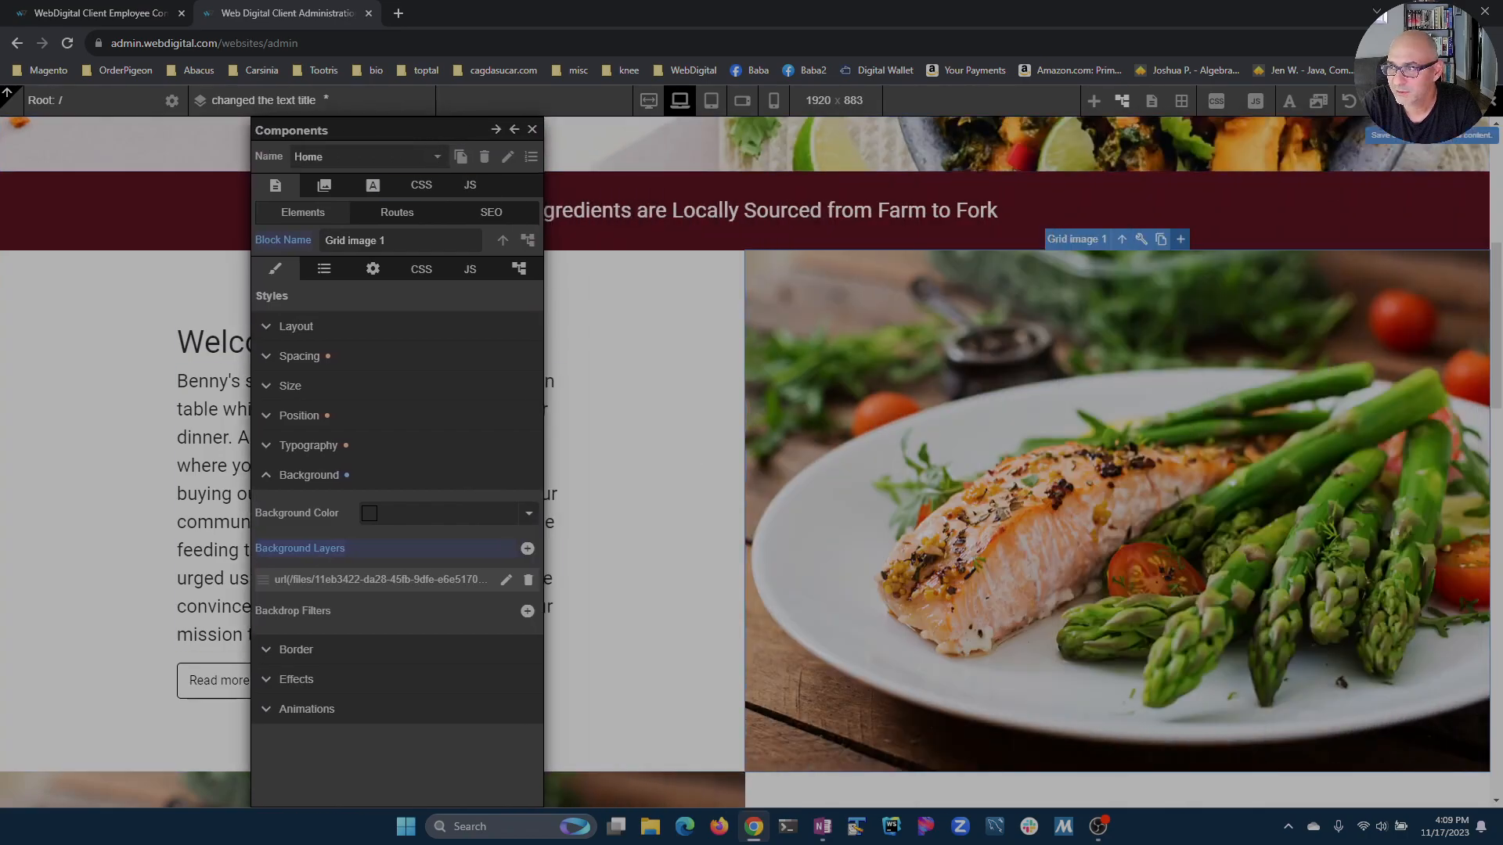
key("ctrl+s")
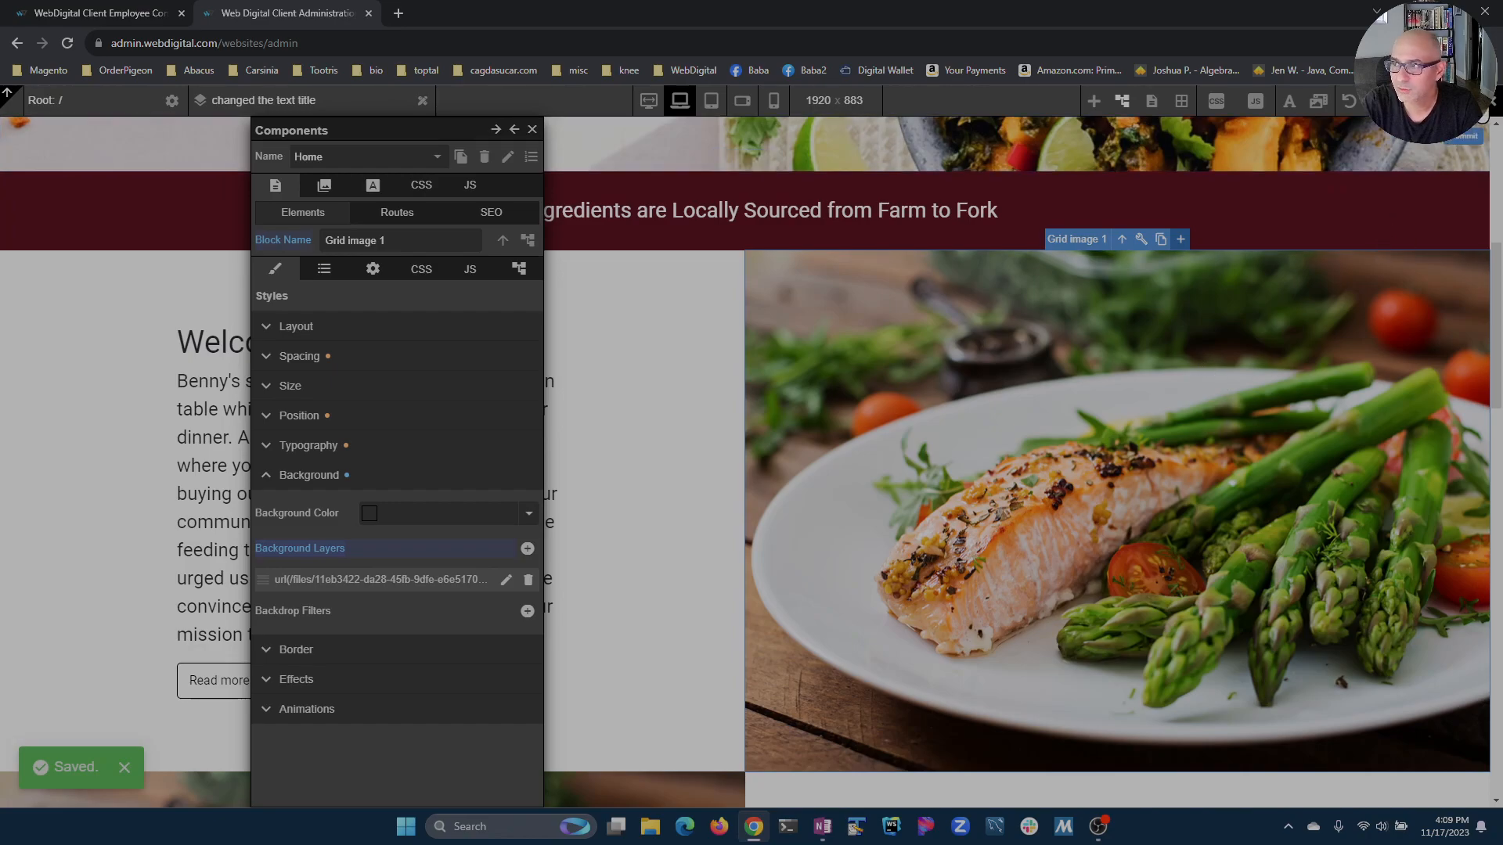
Review Grid image 1's pending changes on the Home page, and commit and publish them with the message "updated image"
left_click(1438, 101)
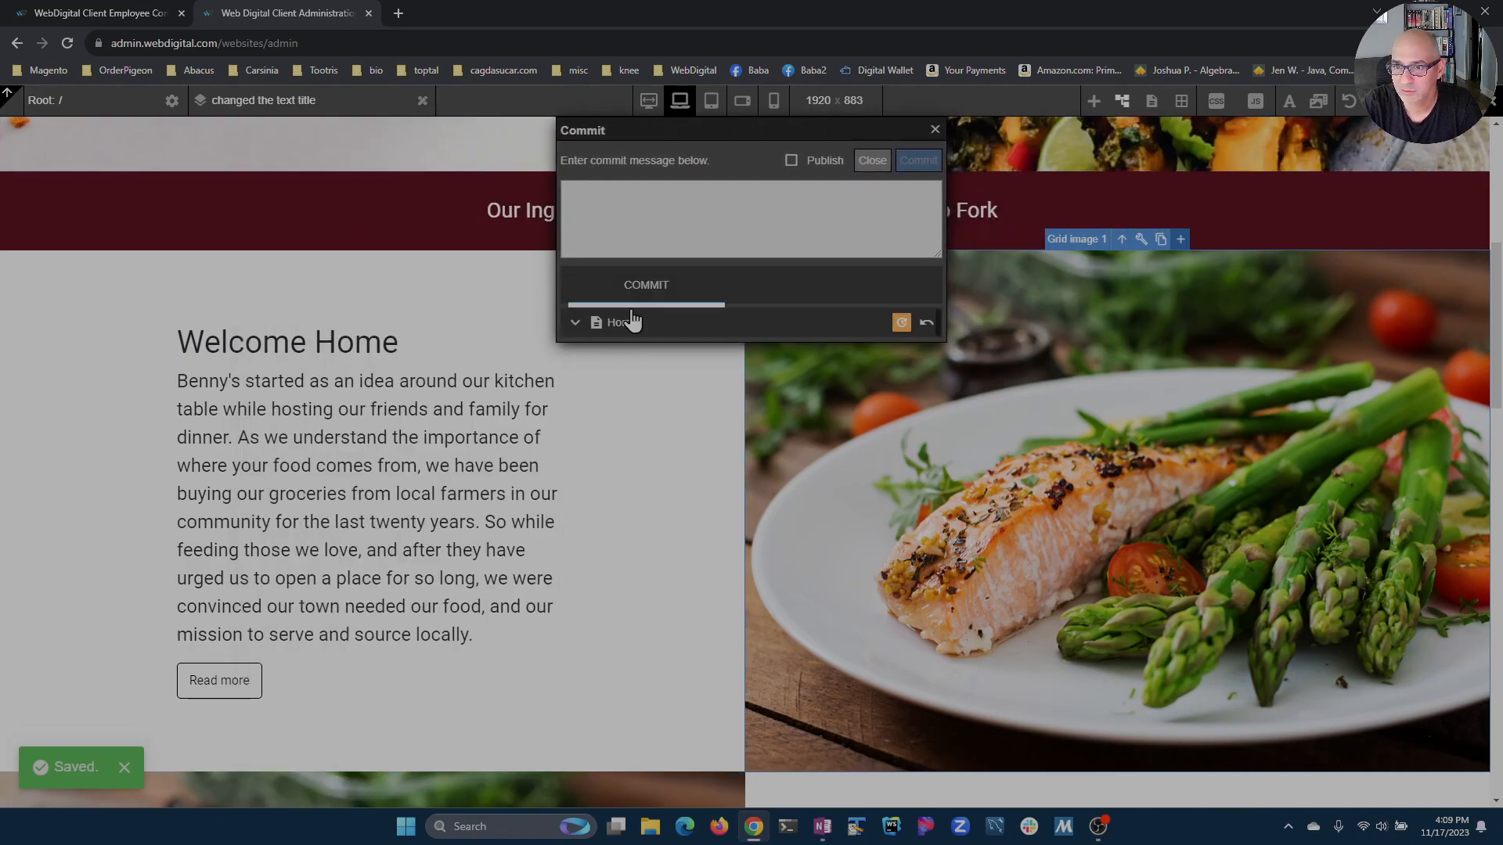
left_click(575, 324)
left_click(583, 363)
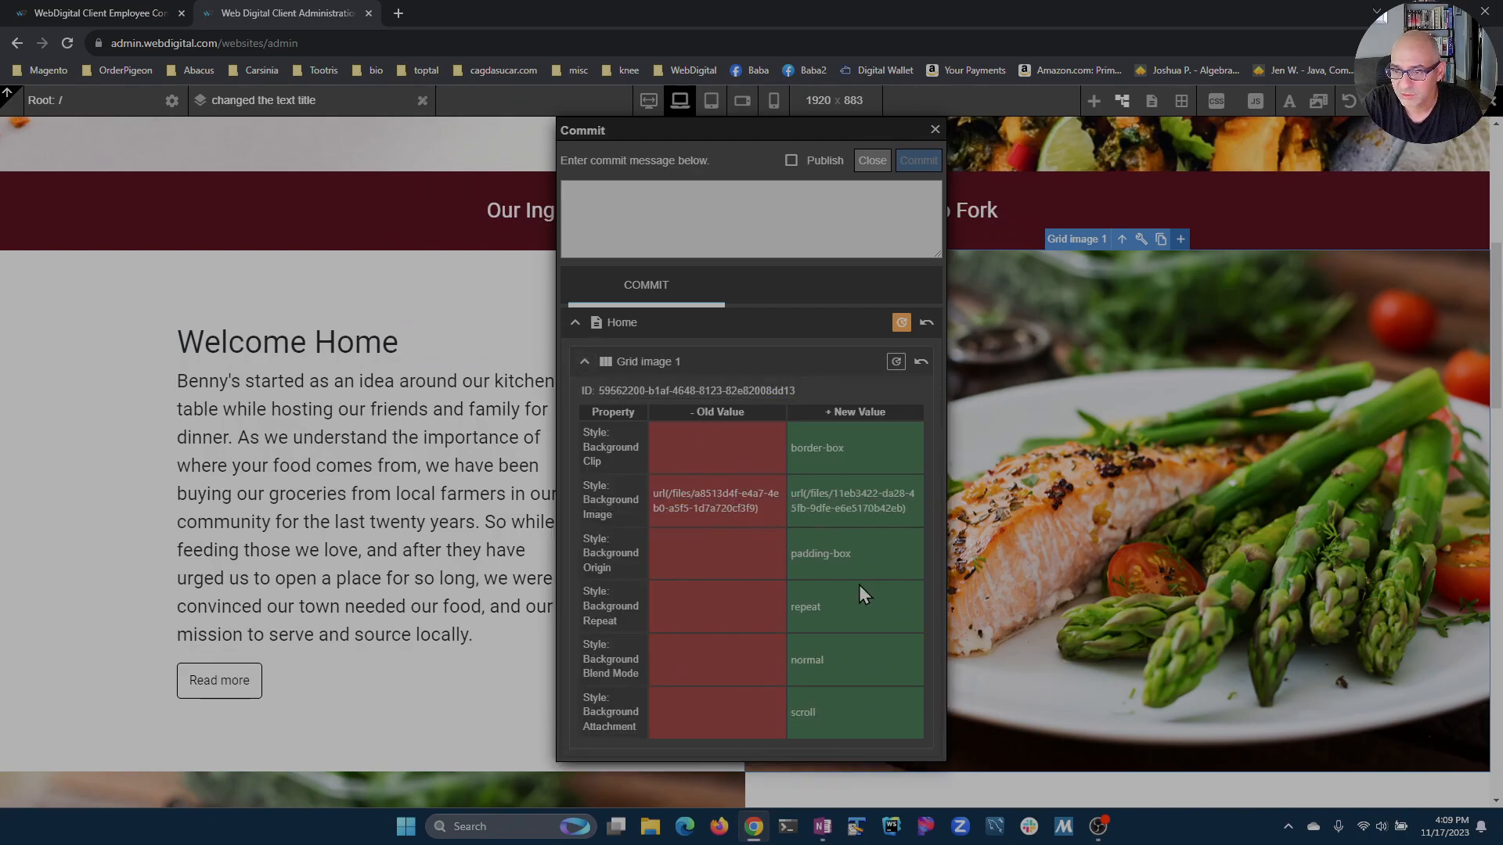
left_click(576, 322)
left_click(638, 228)
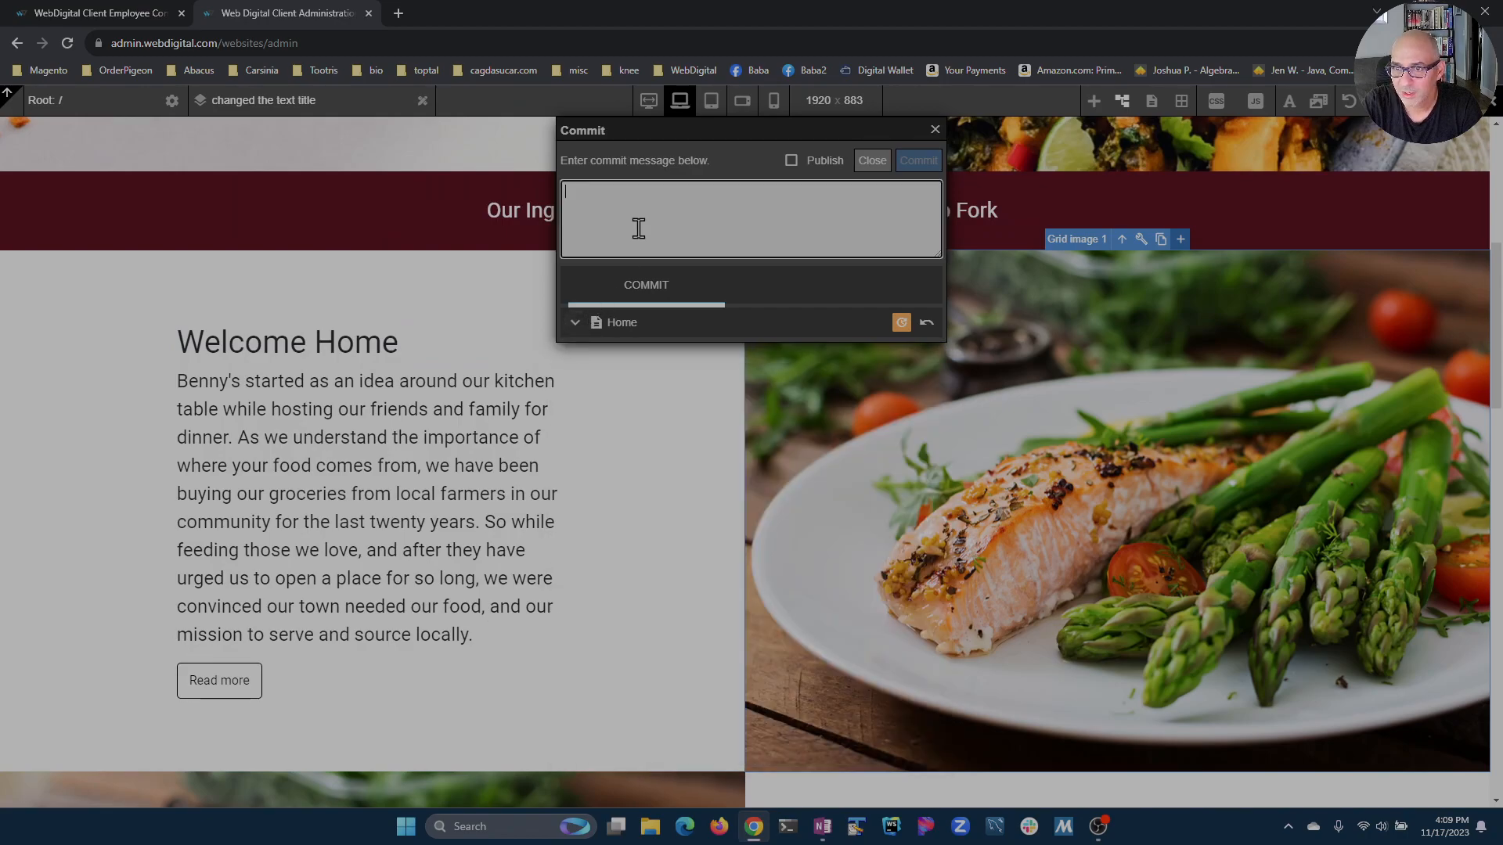
type("updated image")
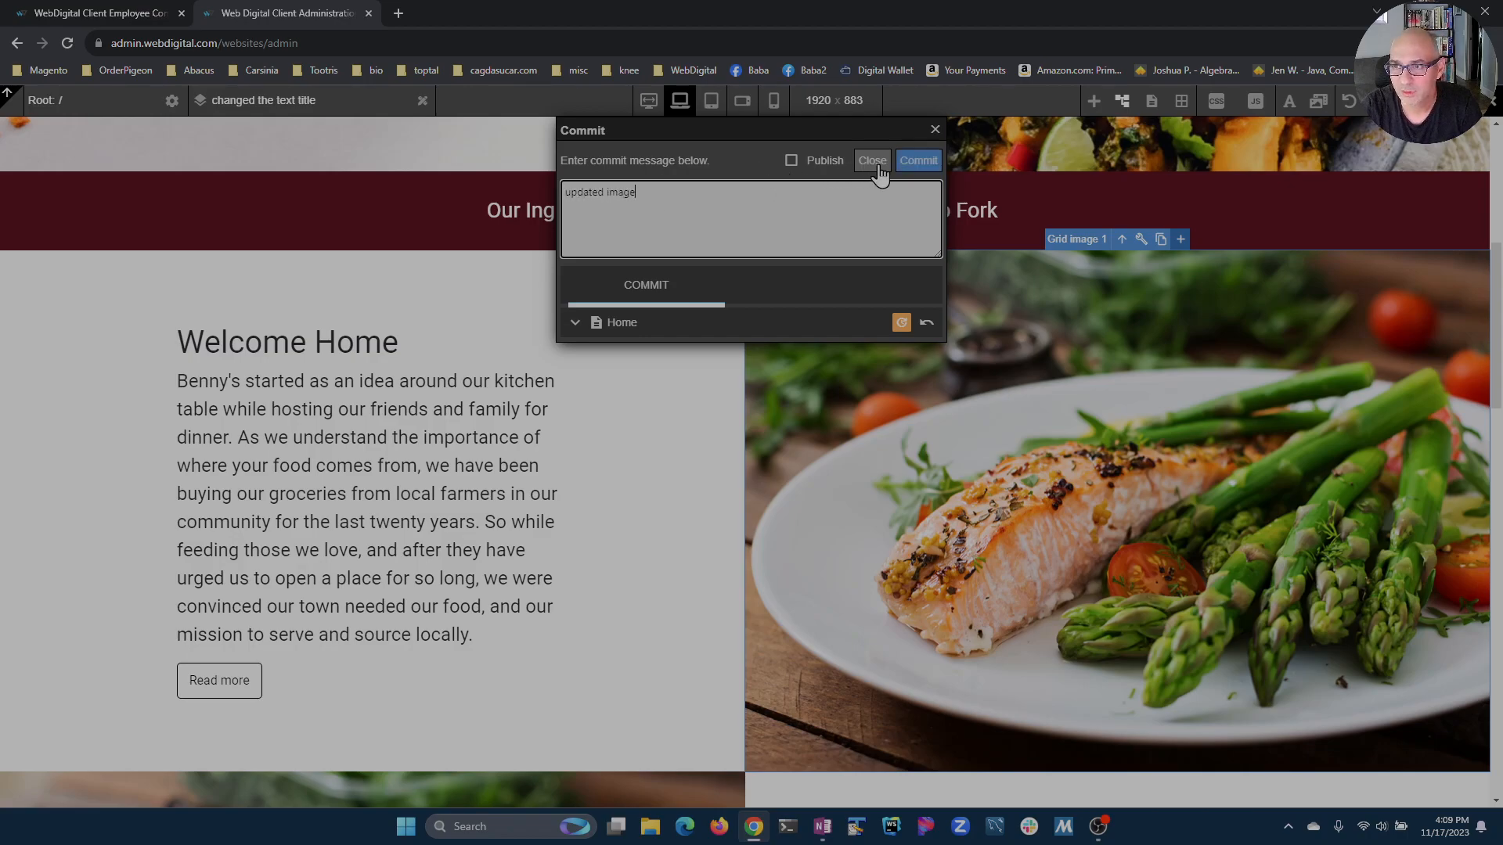
left_click(791, 162)
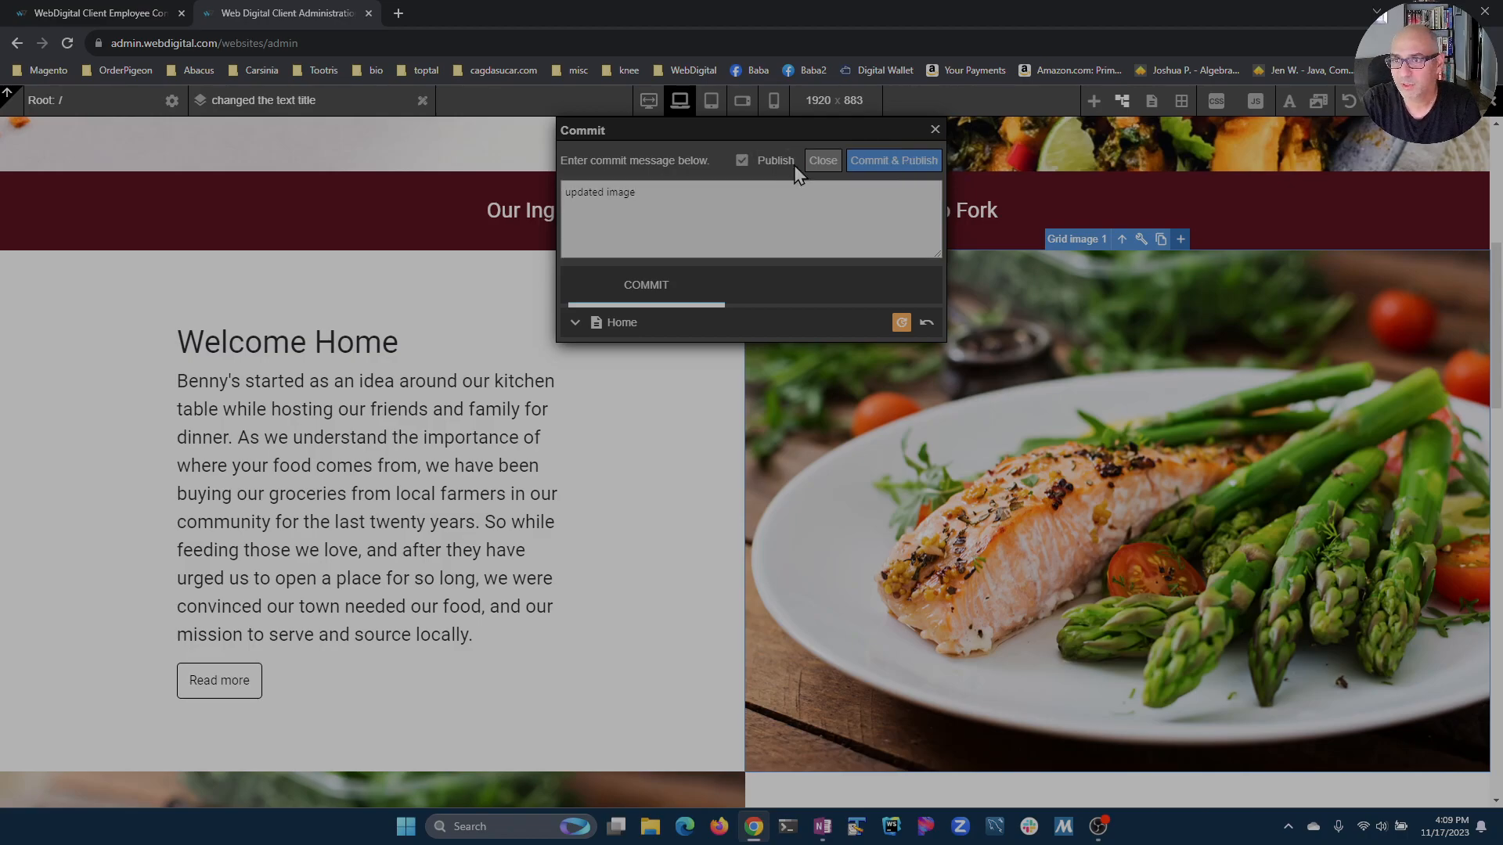
left_click(896, 173)
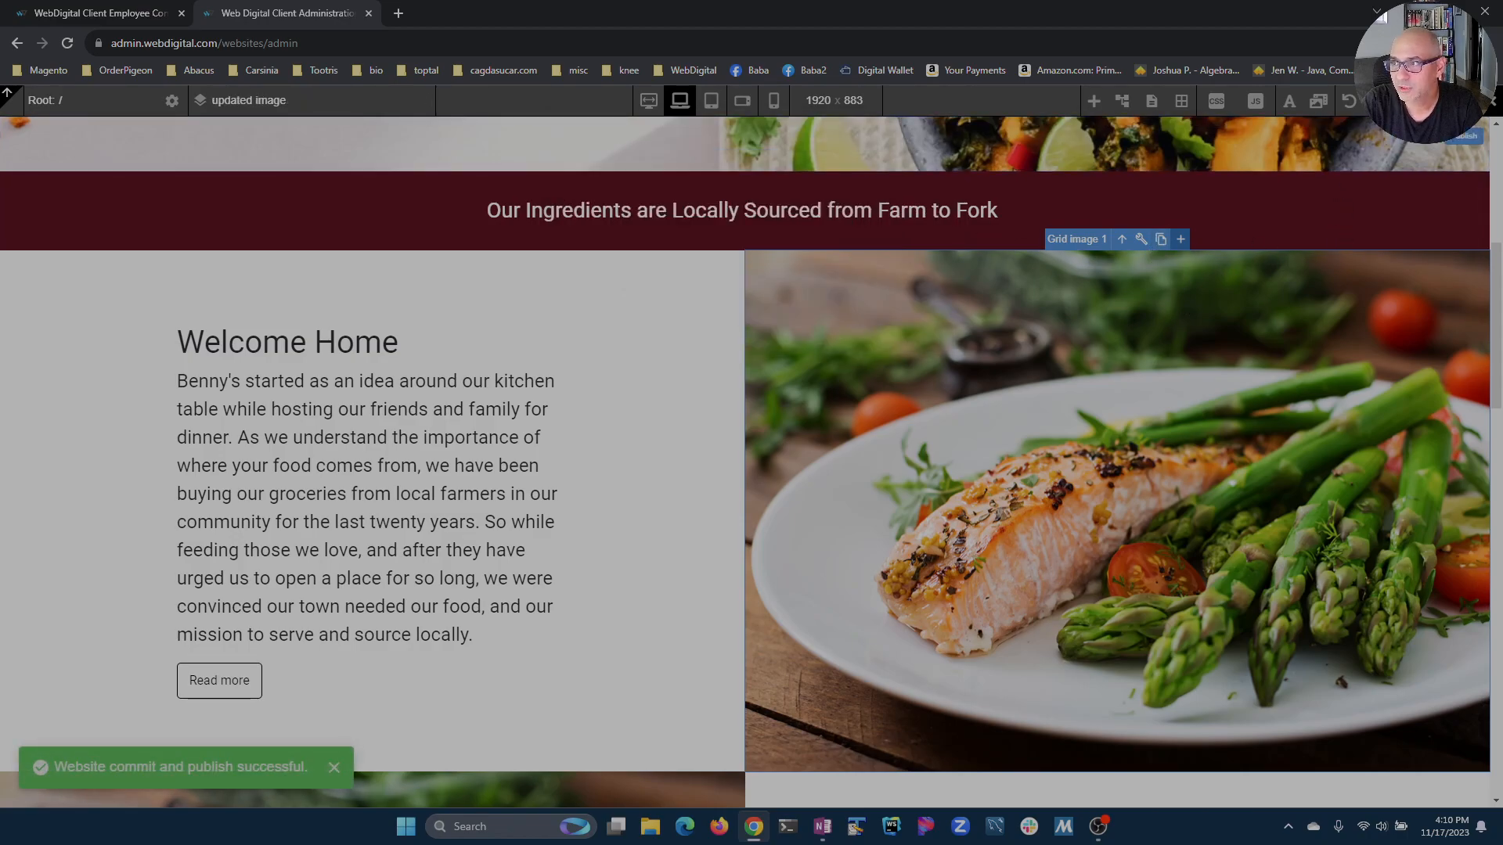
Open the website preview and examine the subdomain, folder name and commit parameter in its URL
left_click(1444, 102)
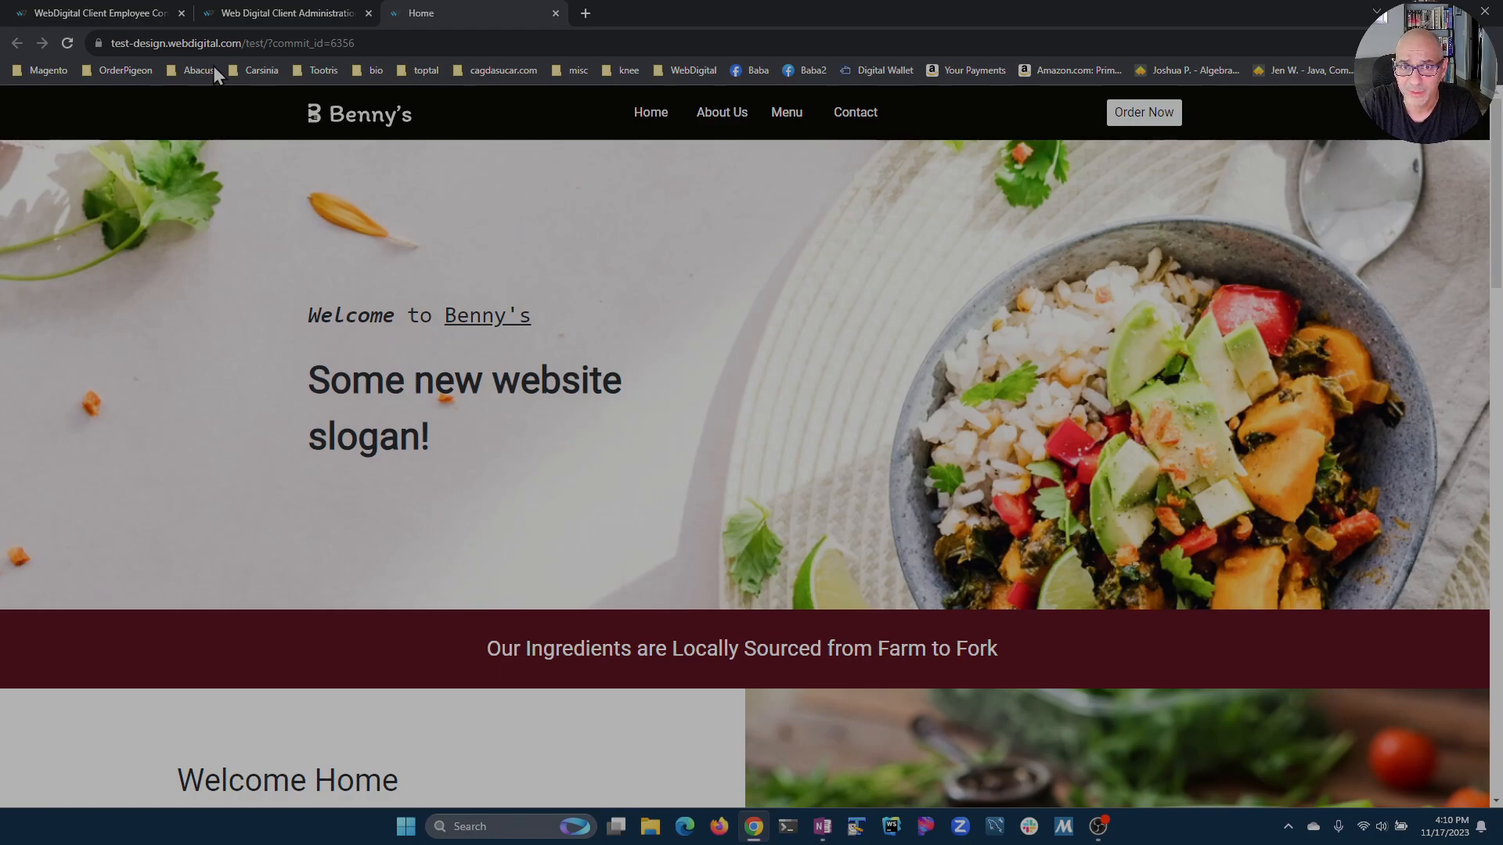
left_click(153, 44)
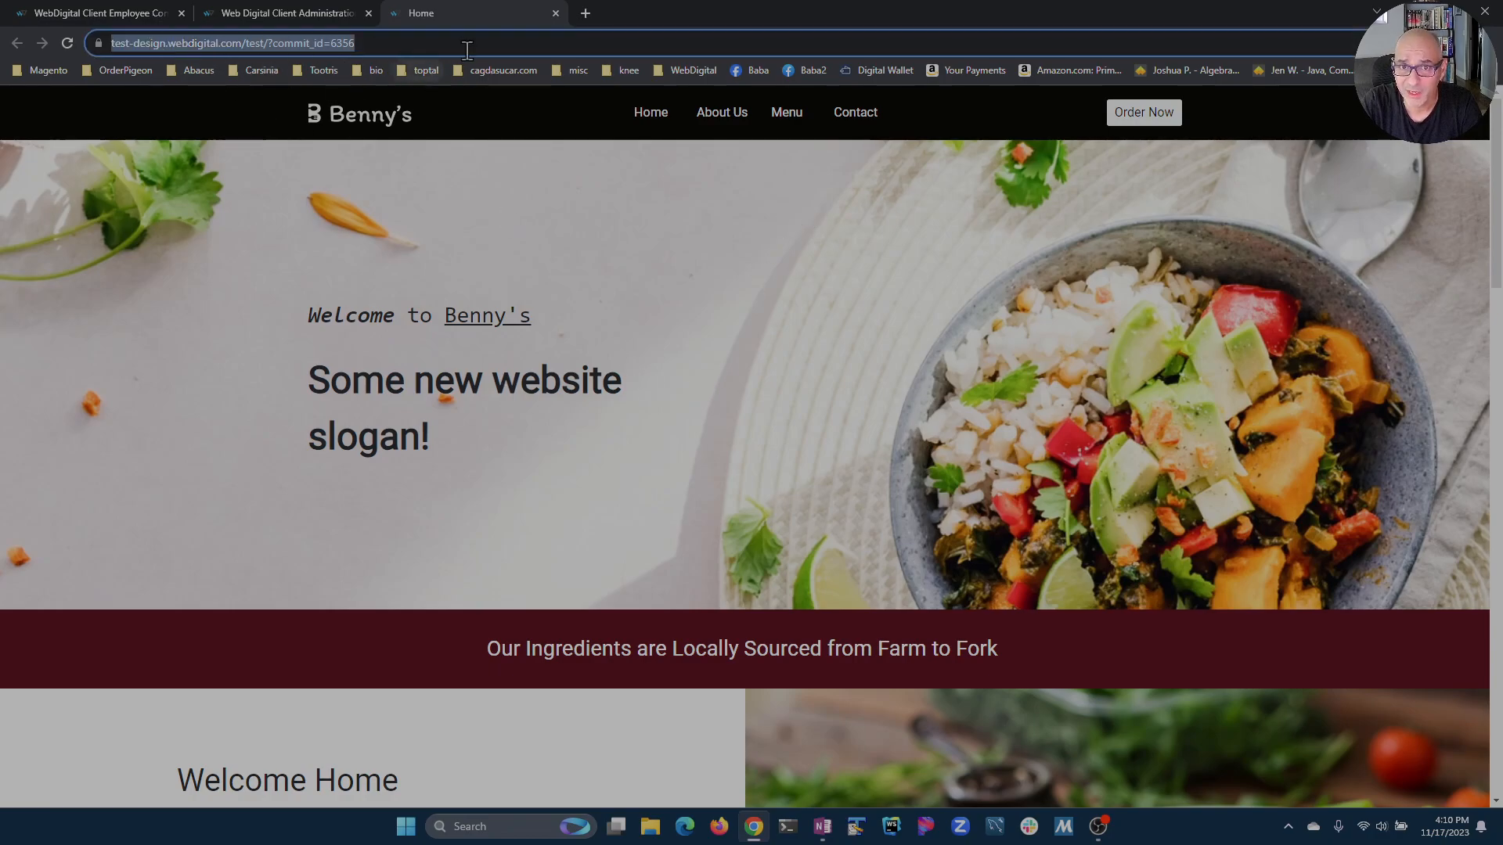
left_click(492, 48)
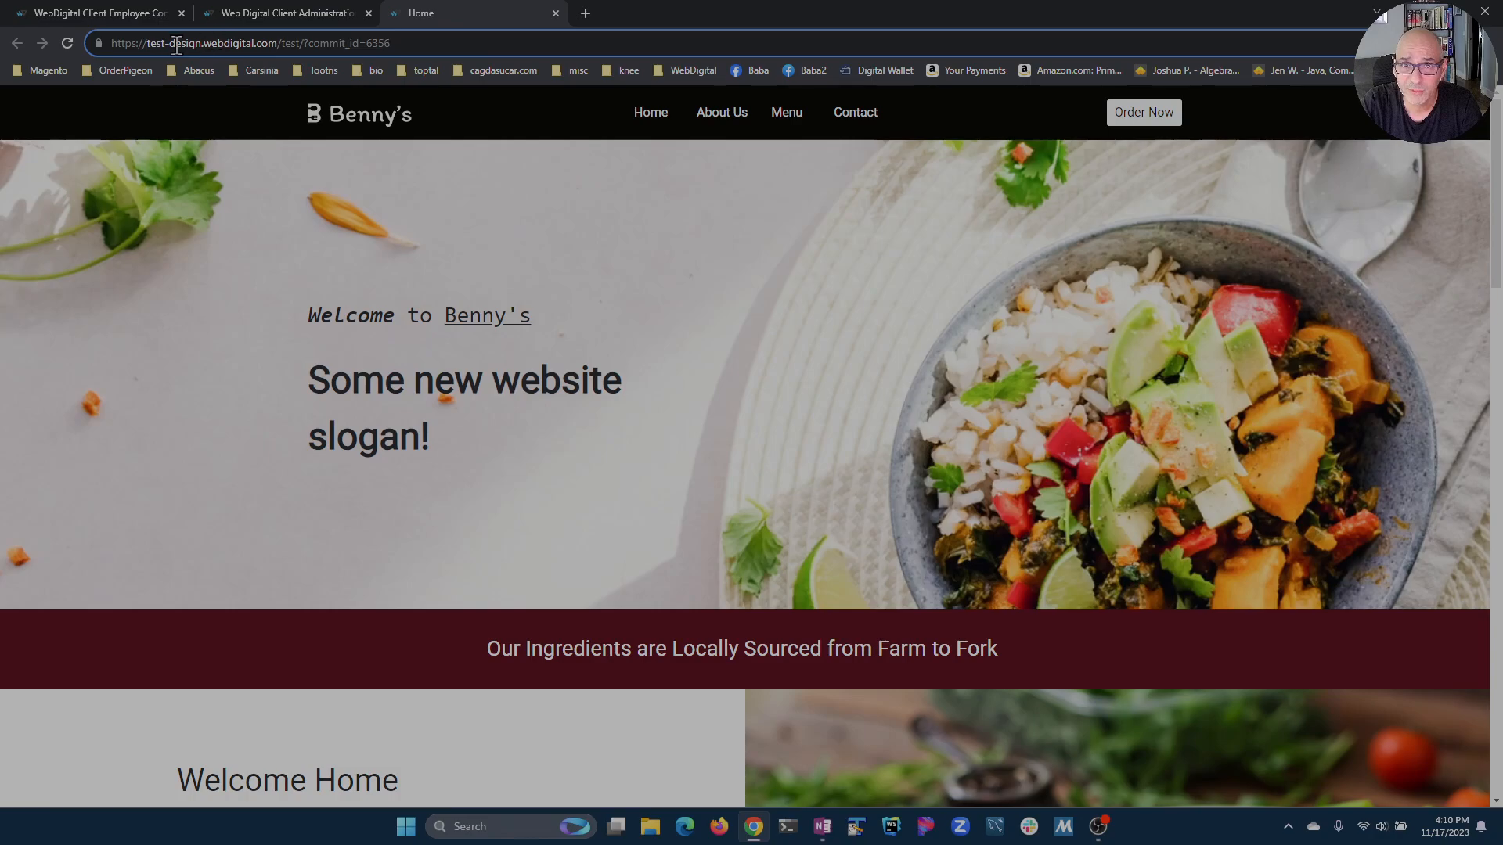
left_click_drag(147, 42, 199, 39)
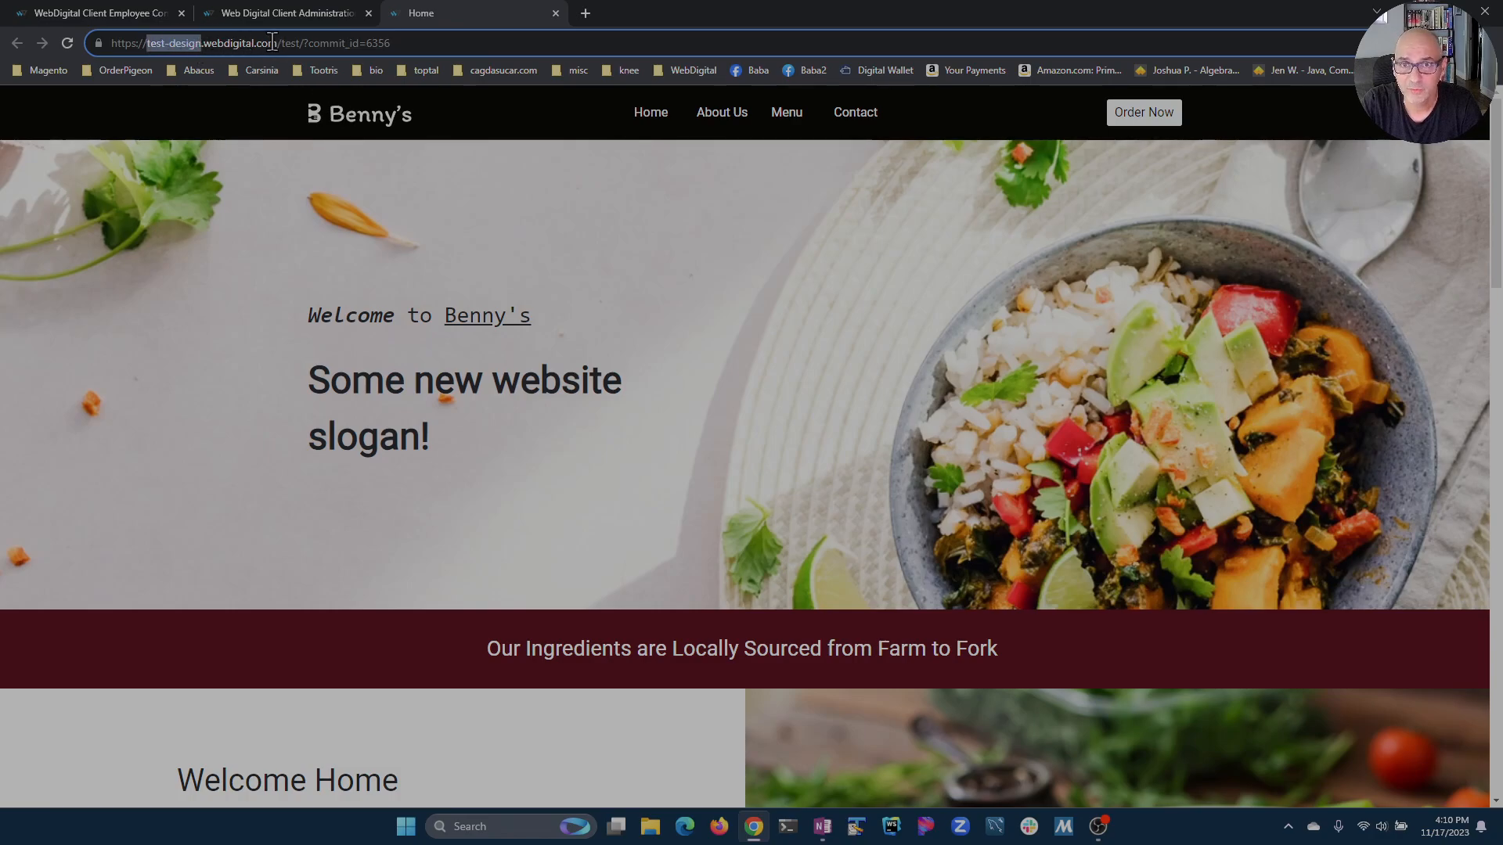
left_click_drag(280, 43, 299, 45)
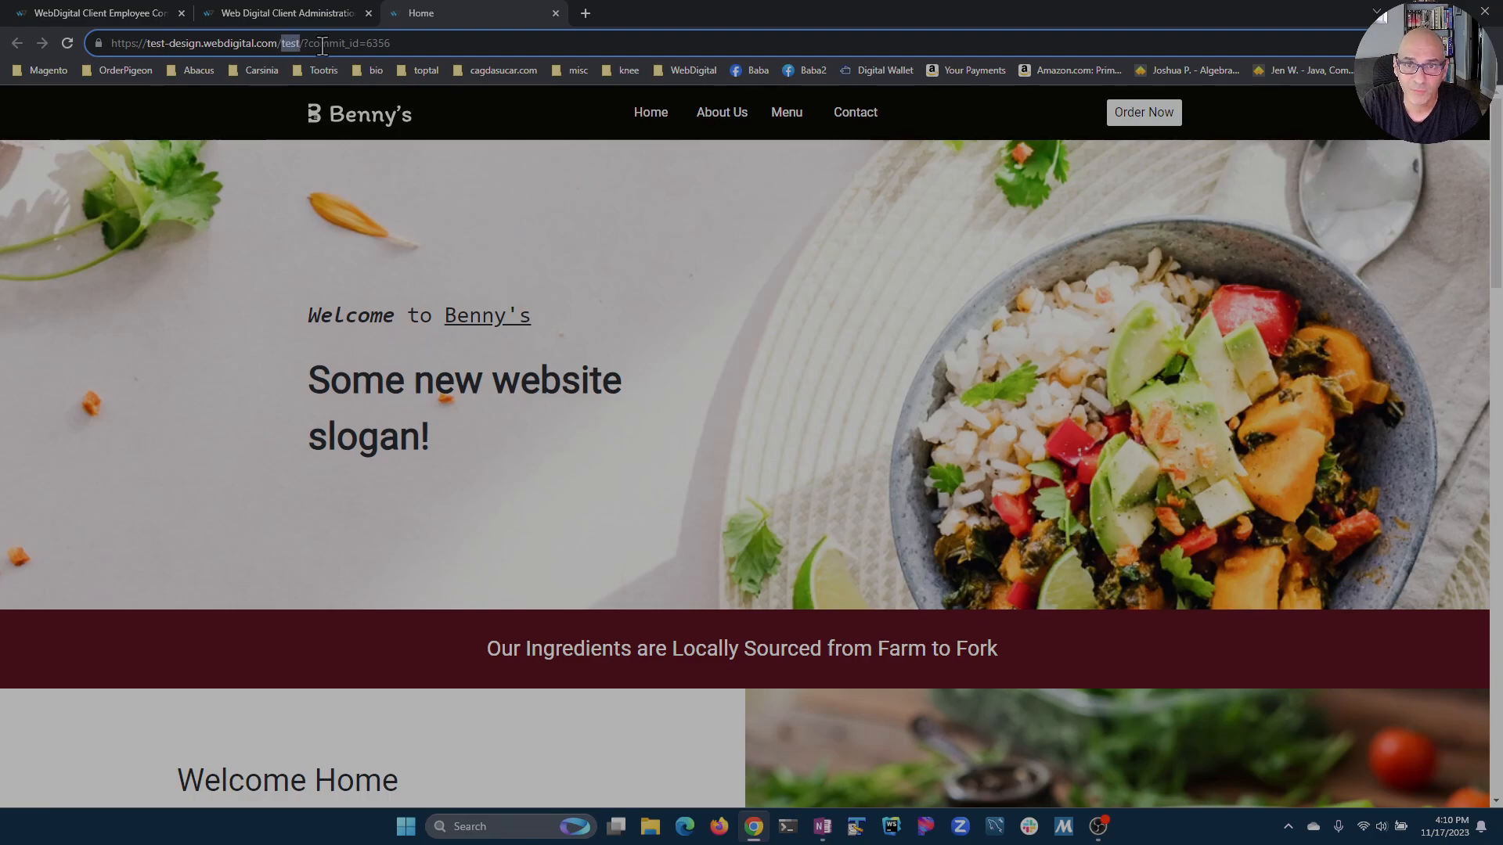
left_click(399, 43)
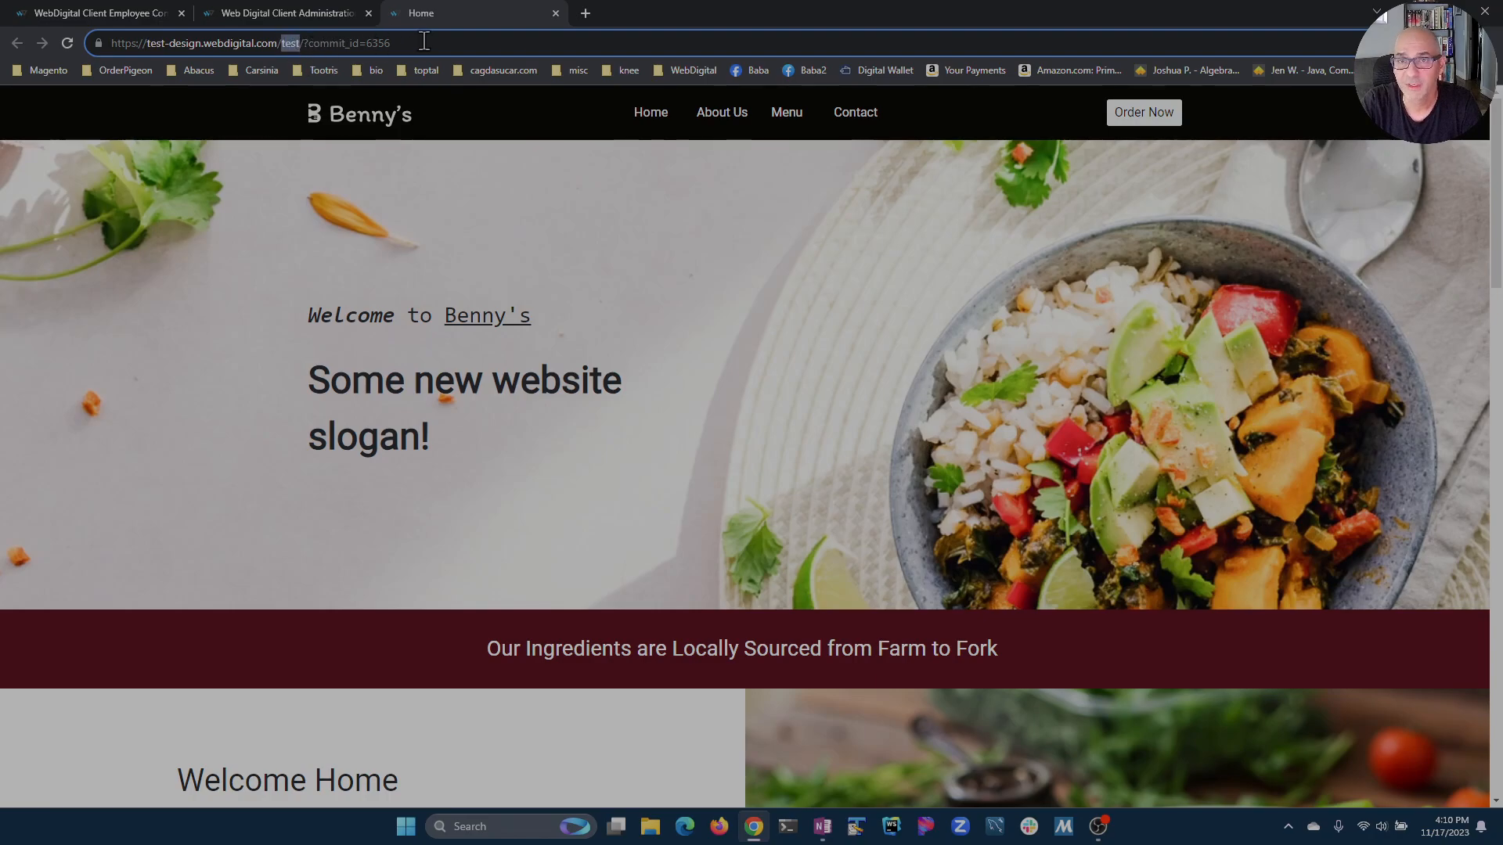
Browse the preview's About Us, Menu and Contact pages and return to its home page
left_click(724, 126)
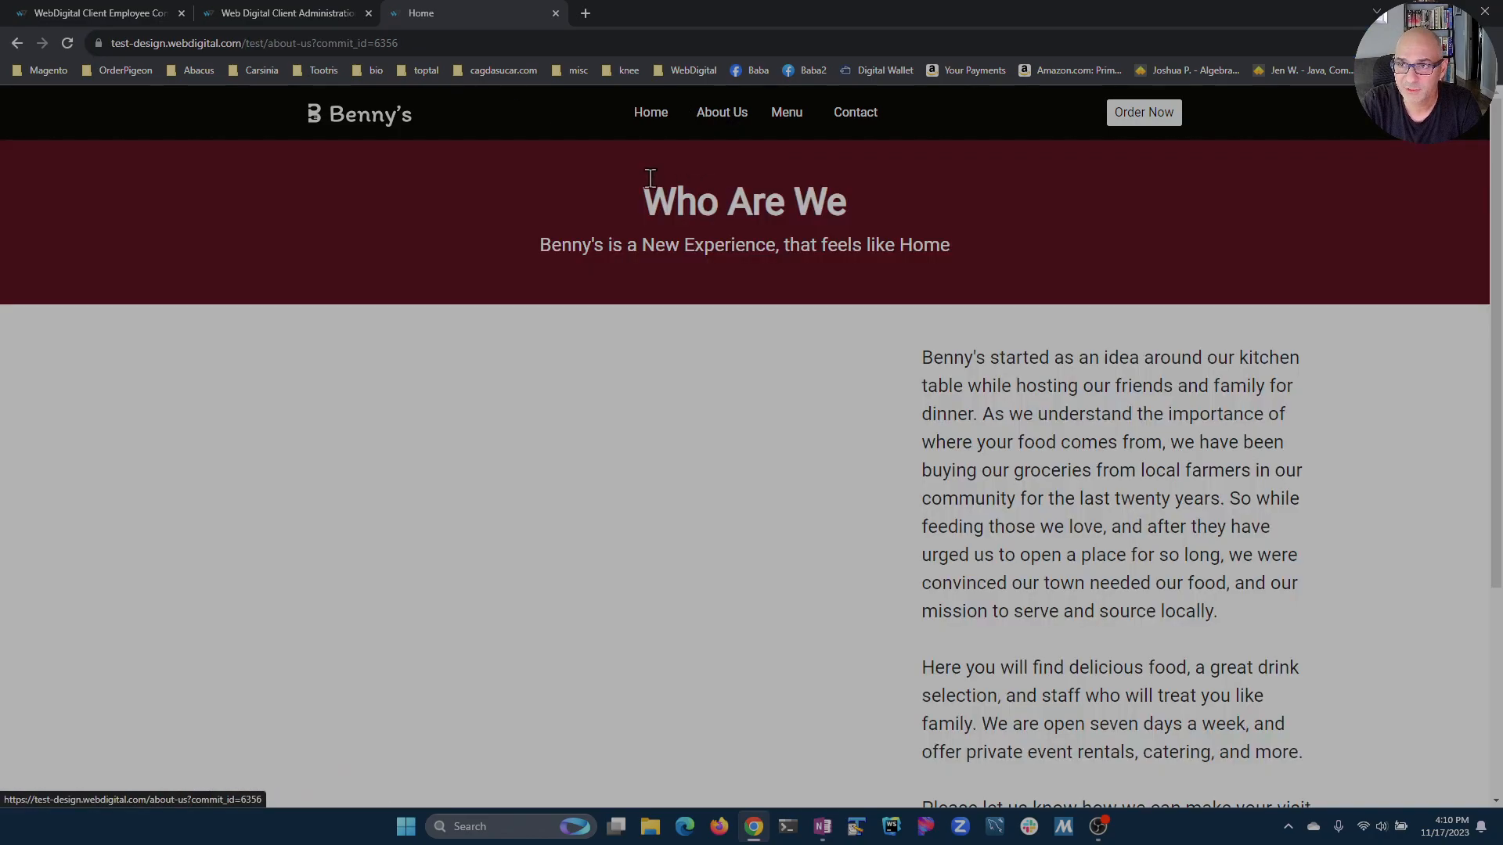
left_click(789, 116)
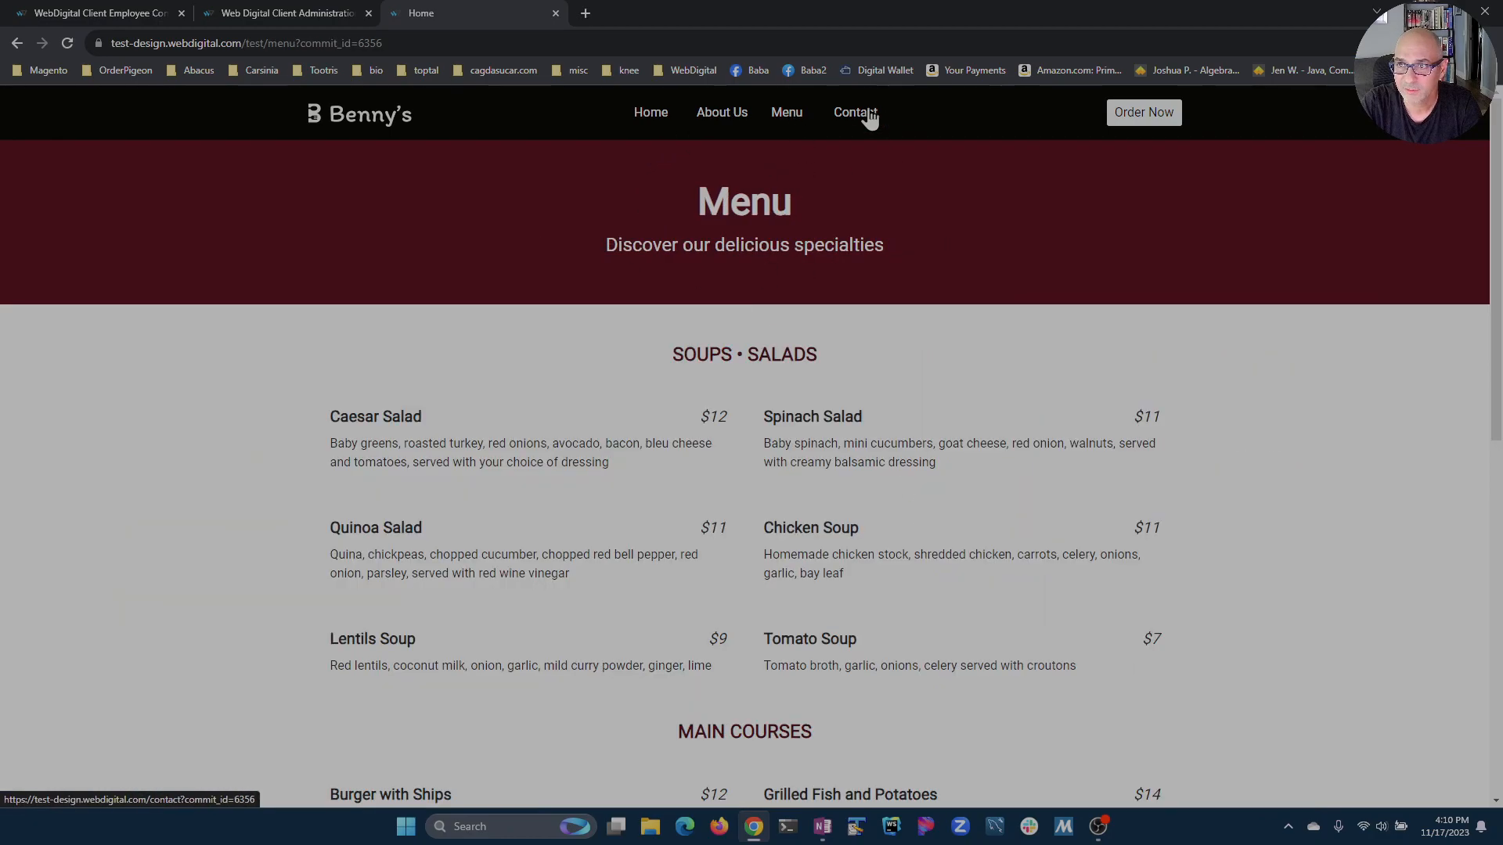
left_click(856, 112)
left_click(340, 118)
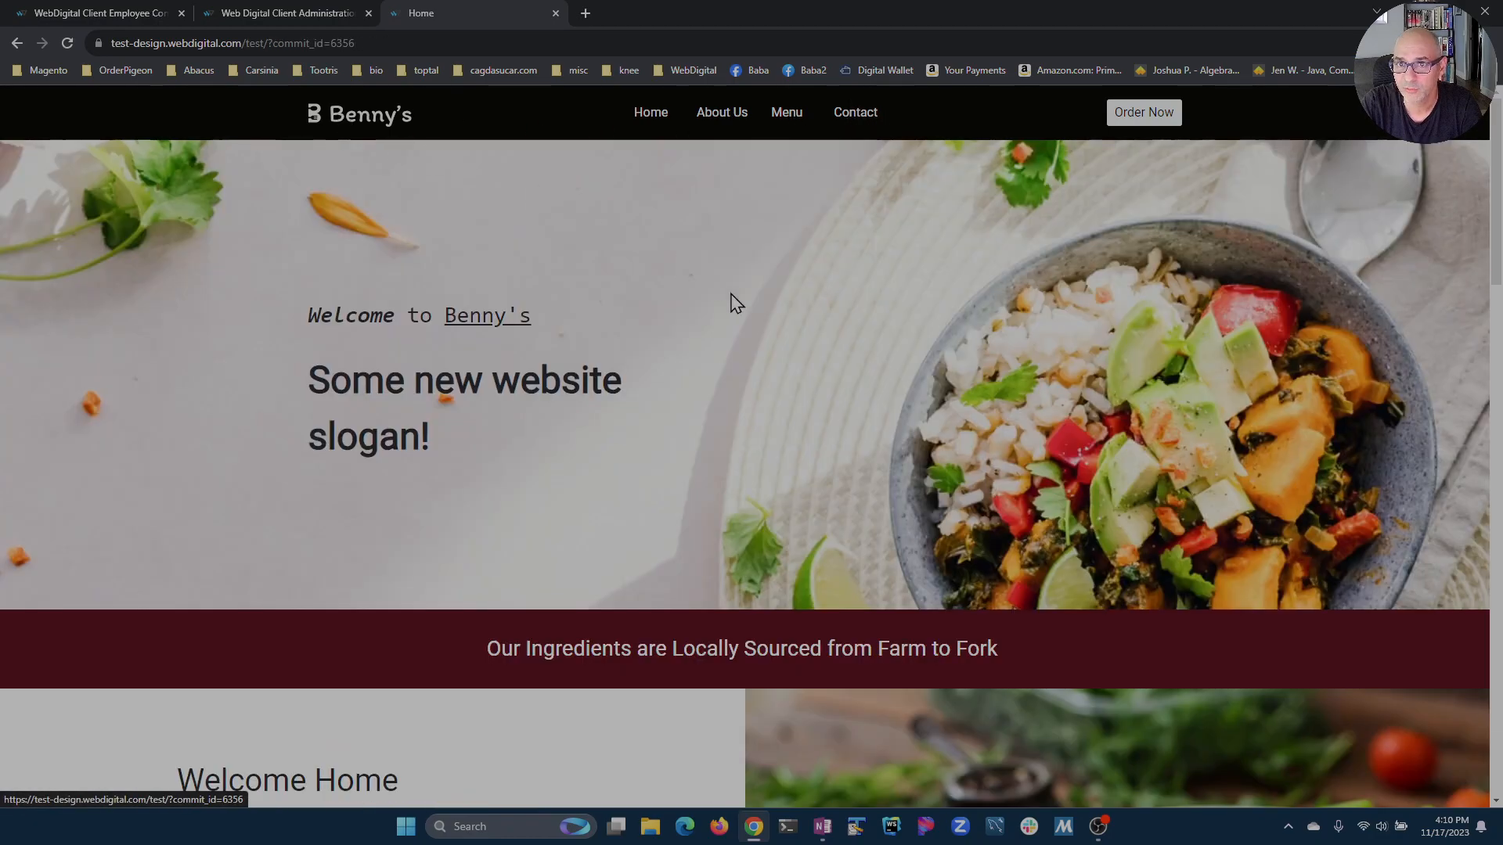
Leave the website editor and open the general settings of the test website
left_click(297, 11)
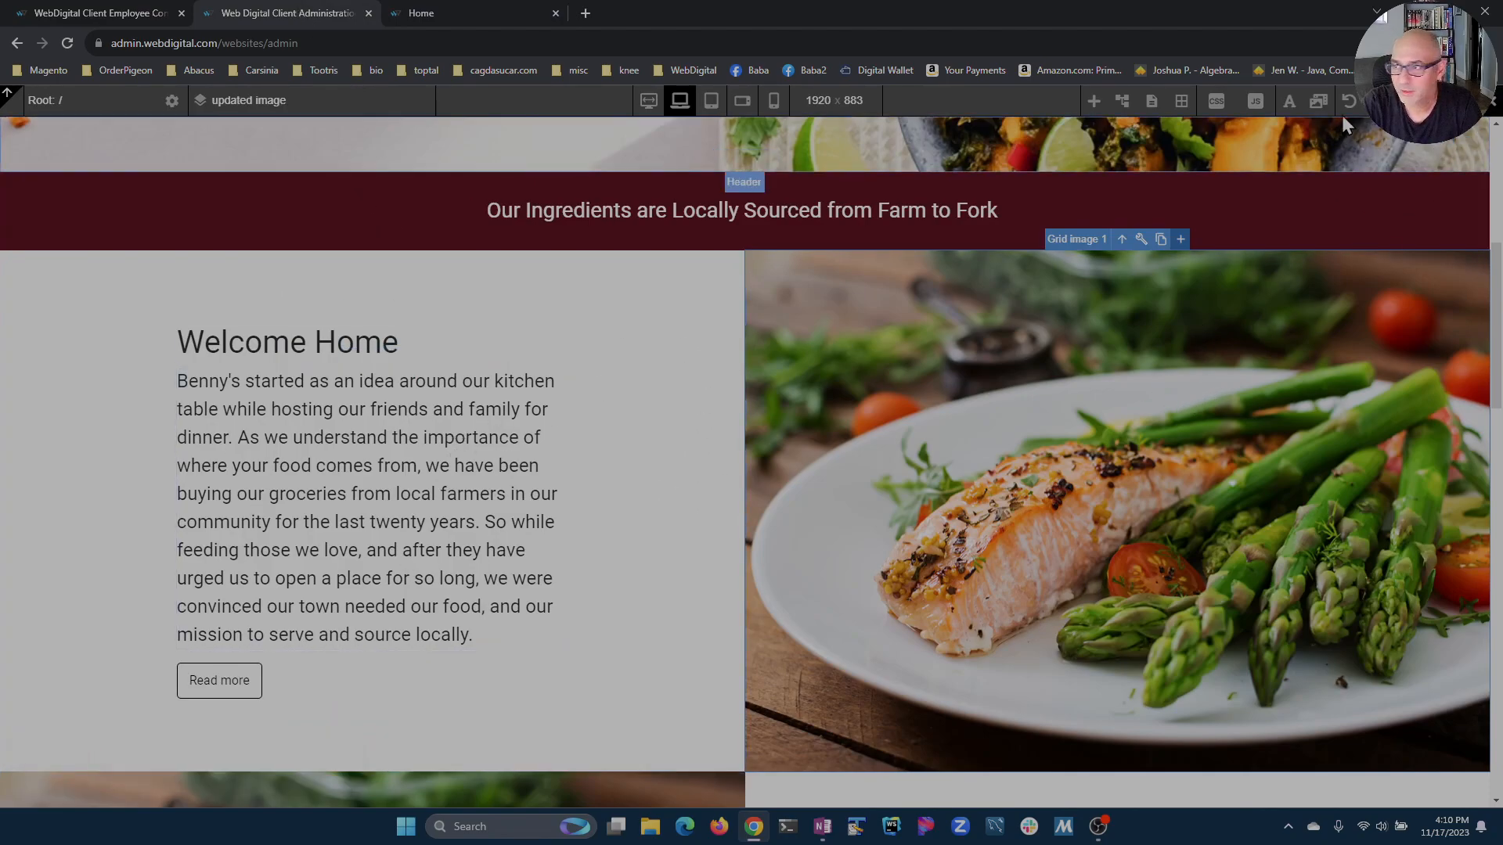
left_click(1493, 102)
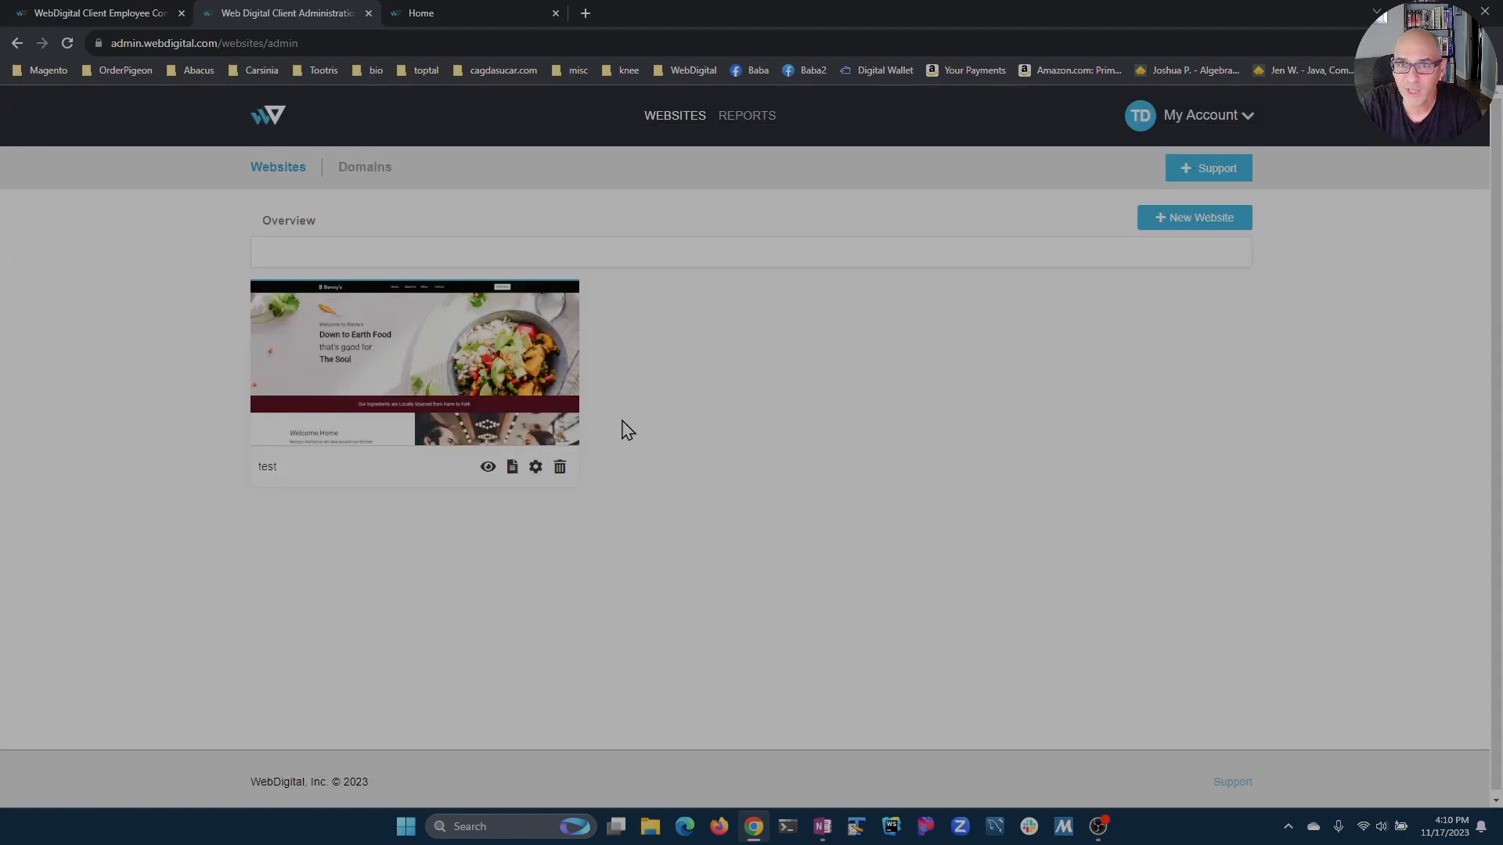
mouse_move(420, 384)
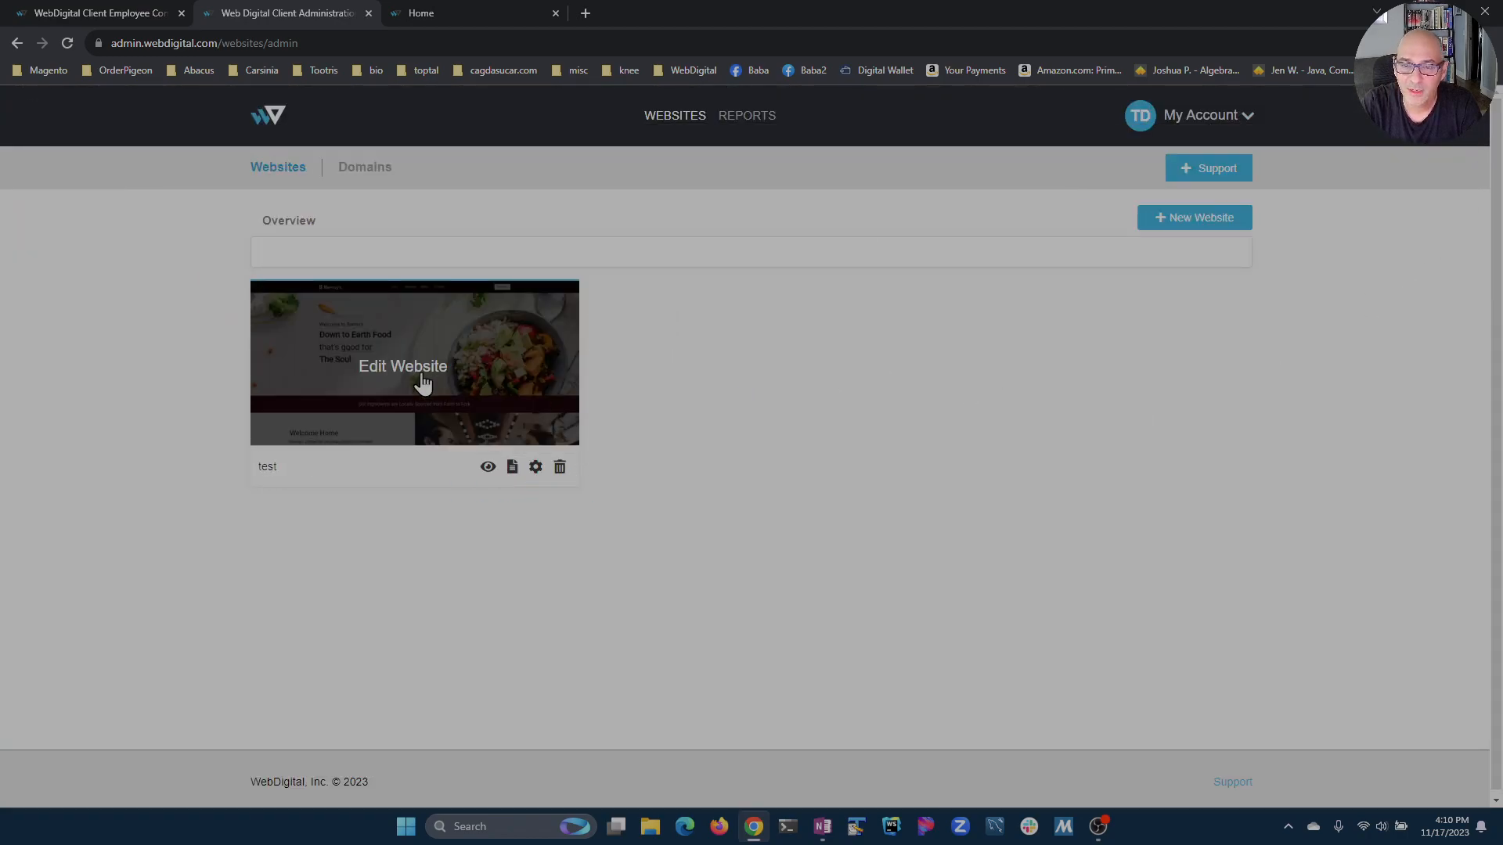
left_click(535, 467)
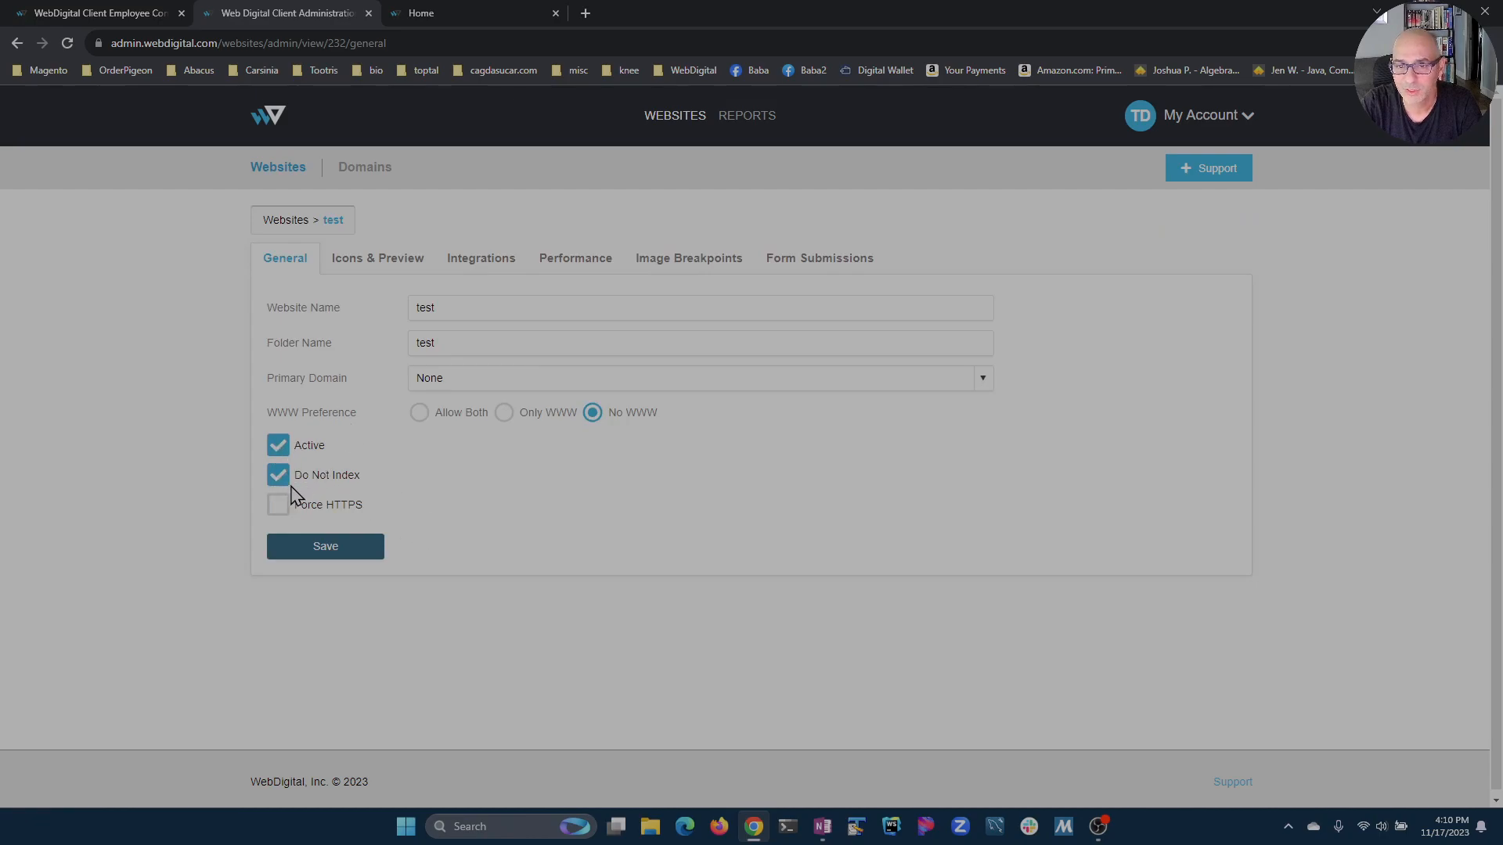
Try turning Do Not Index off and Force HTTPS on for the test website, and restore both options without saving
left_click(279, 479)
left_click(280, 505)
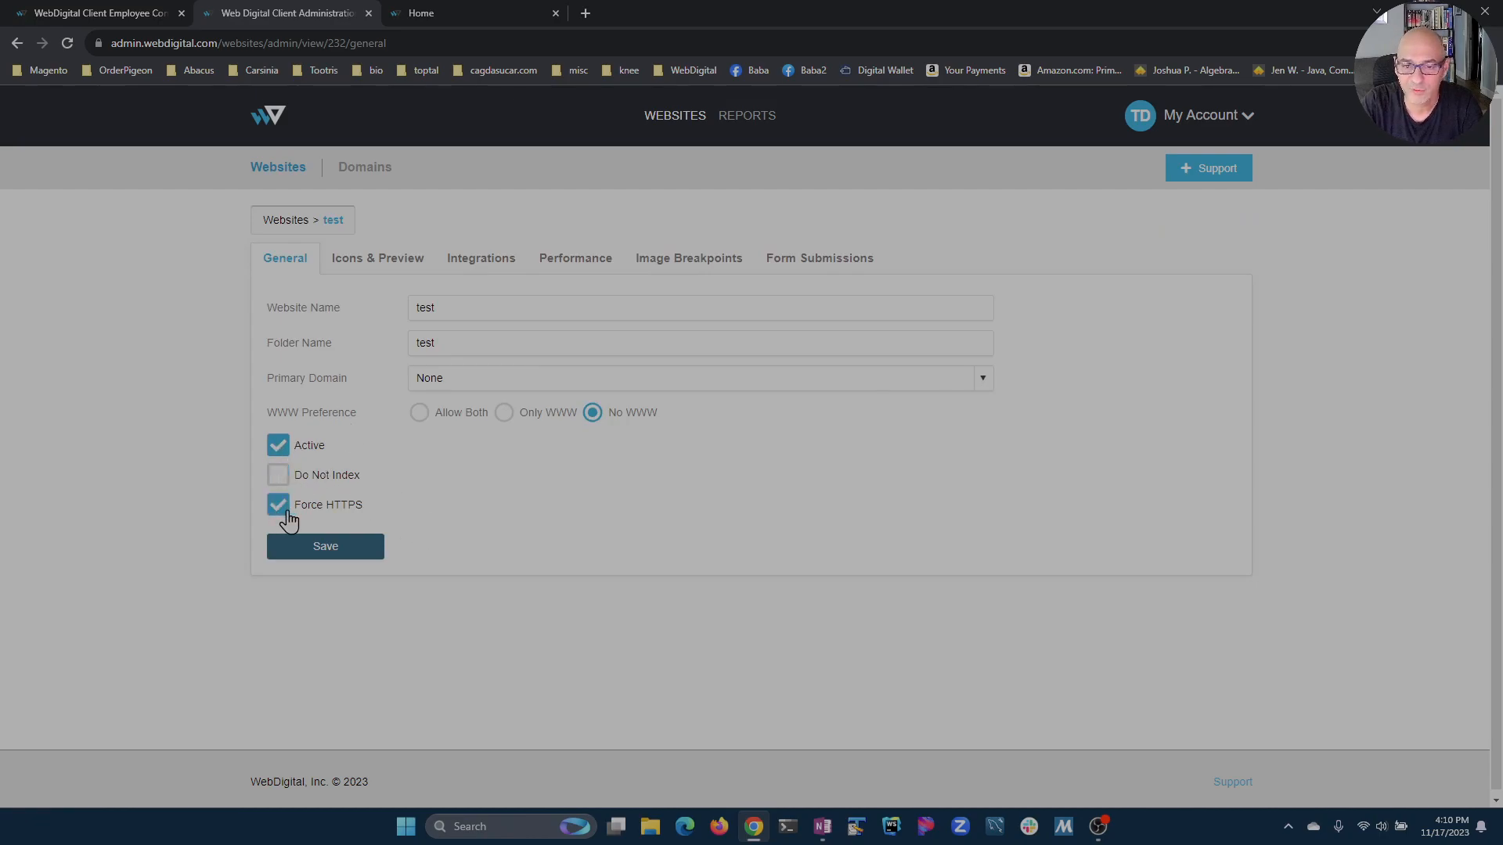
left_click(279, 505)
left_click(280, 475)
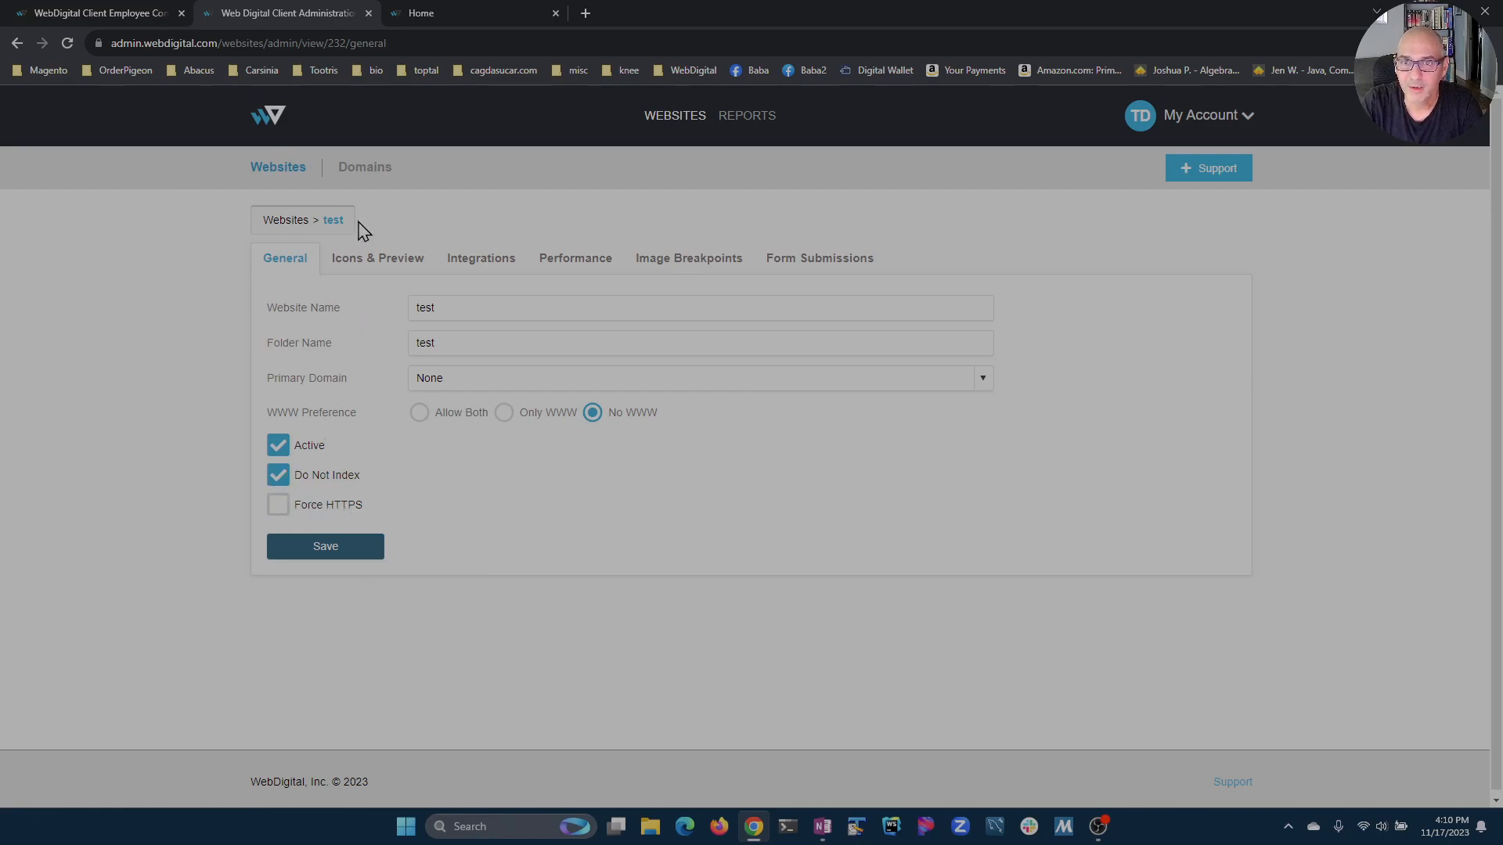
Examine the Domains page instructions for going live, including the CNAME target for the domain
left_click(280, 174)
left_click(386, 170)
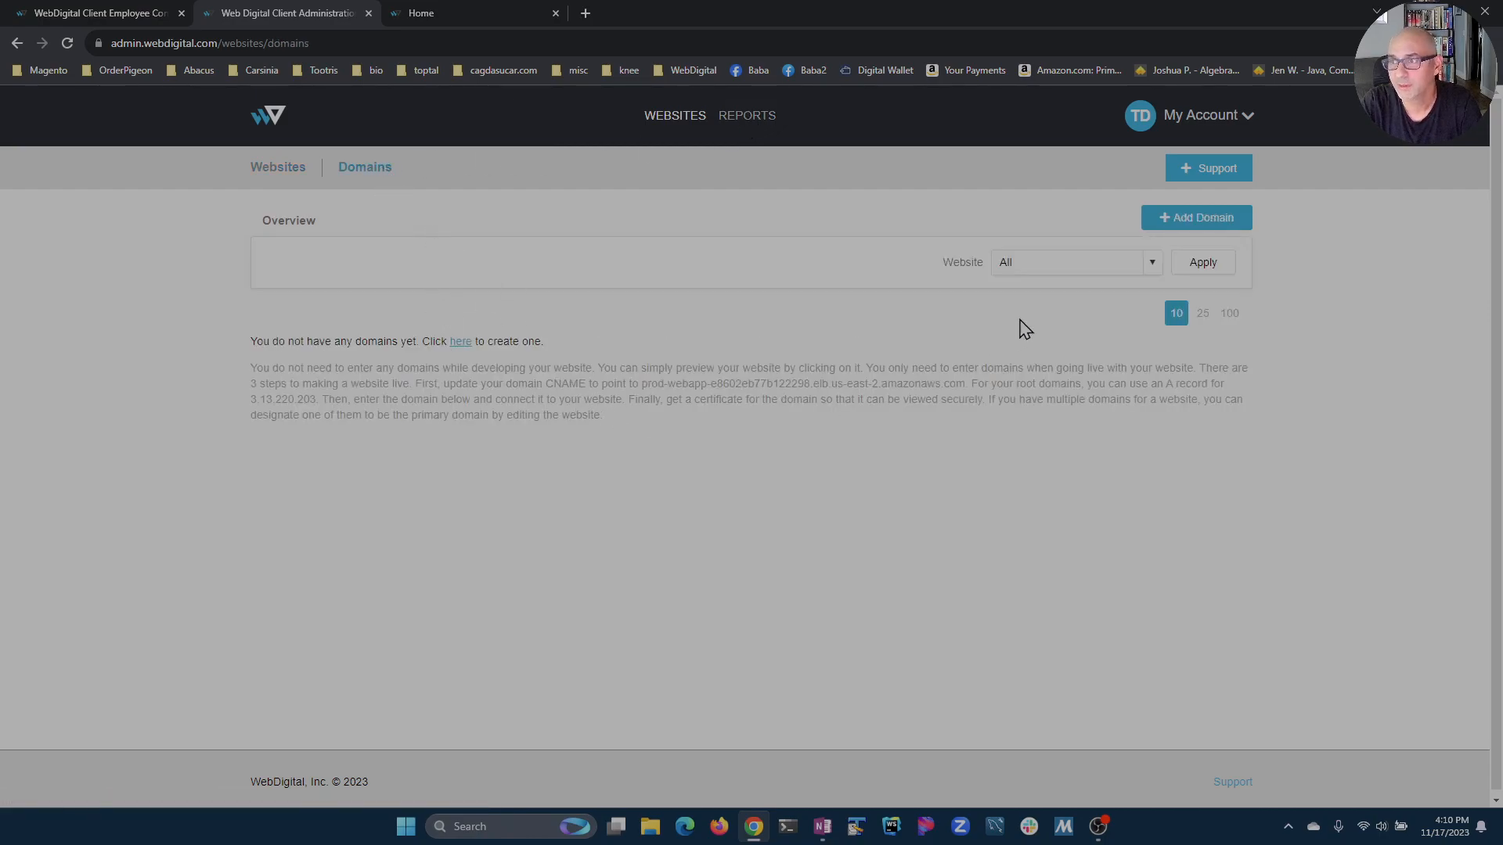
left_click_drag(256, 367, 619, 429)
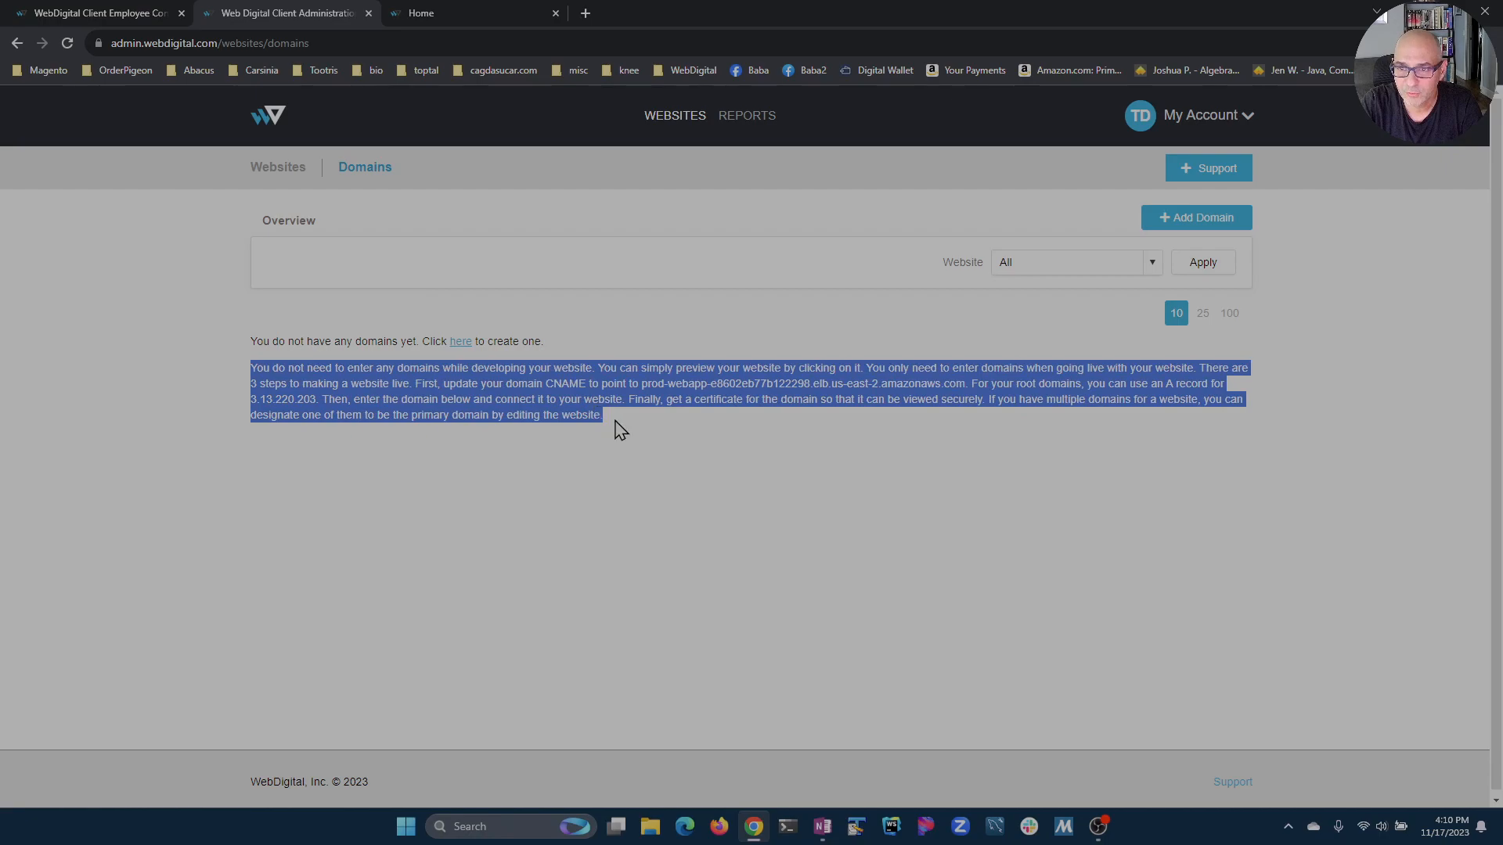
left_click(709, 384)
left_click_drag(642, 383, 960, 388)
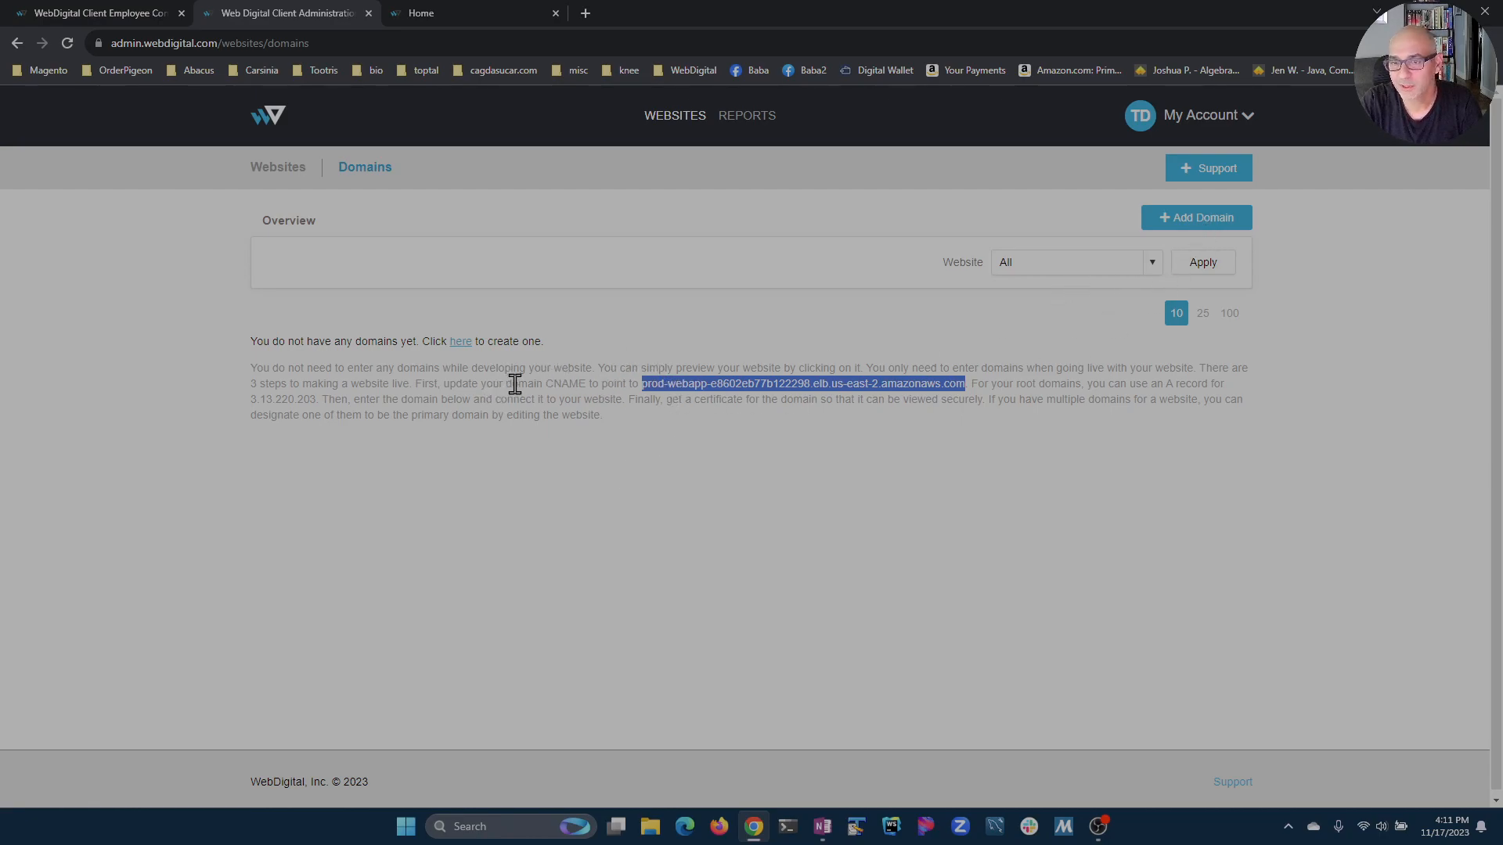
left_click(583, 384)
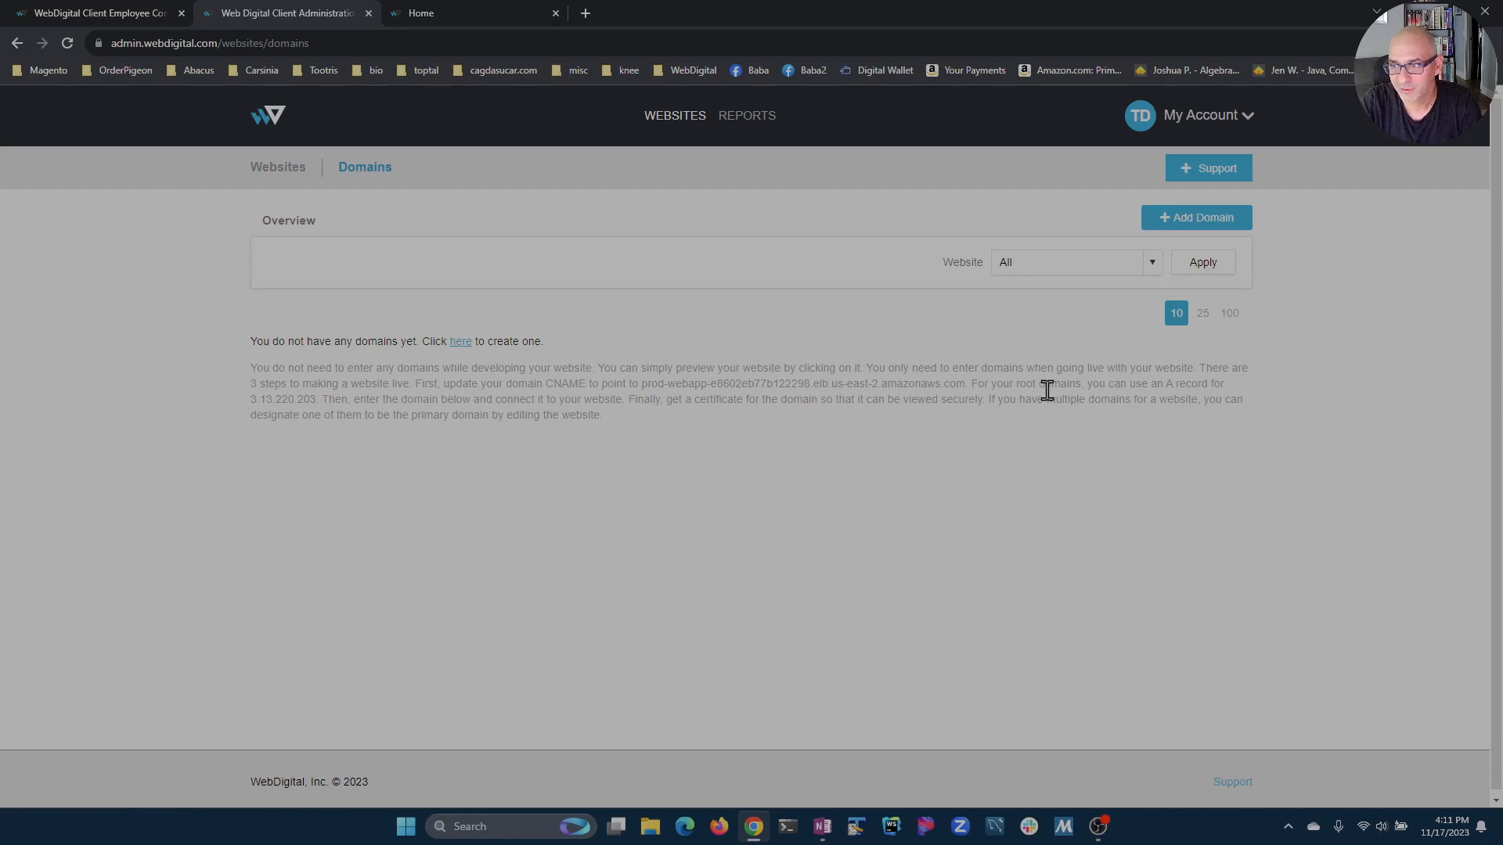
Open a new support case, examine its guidance and Description field, and return to the Websites overview without submitting
left_click(283, 166)
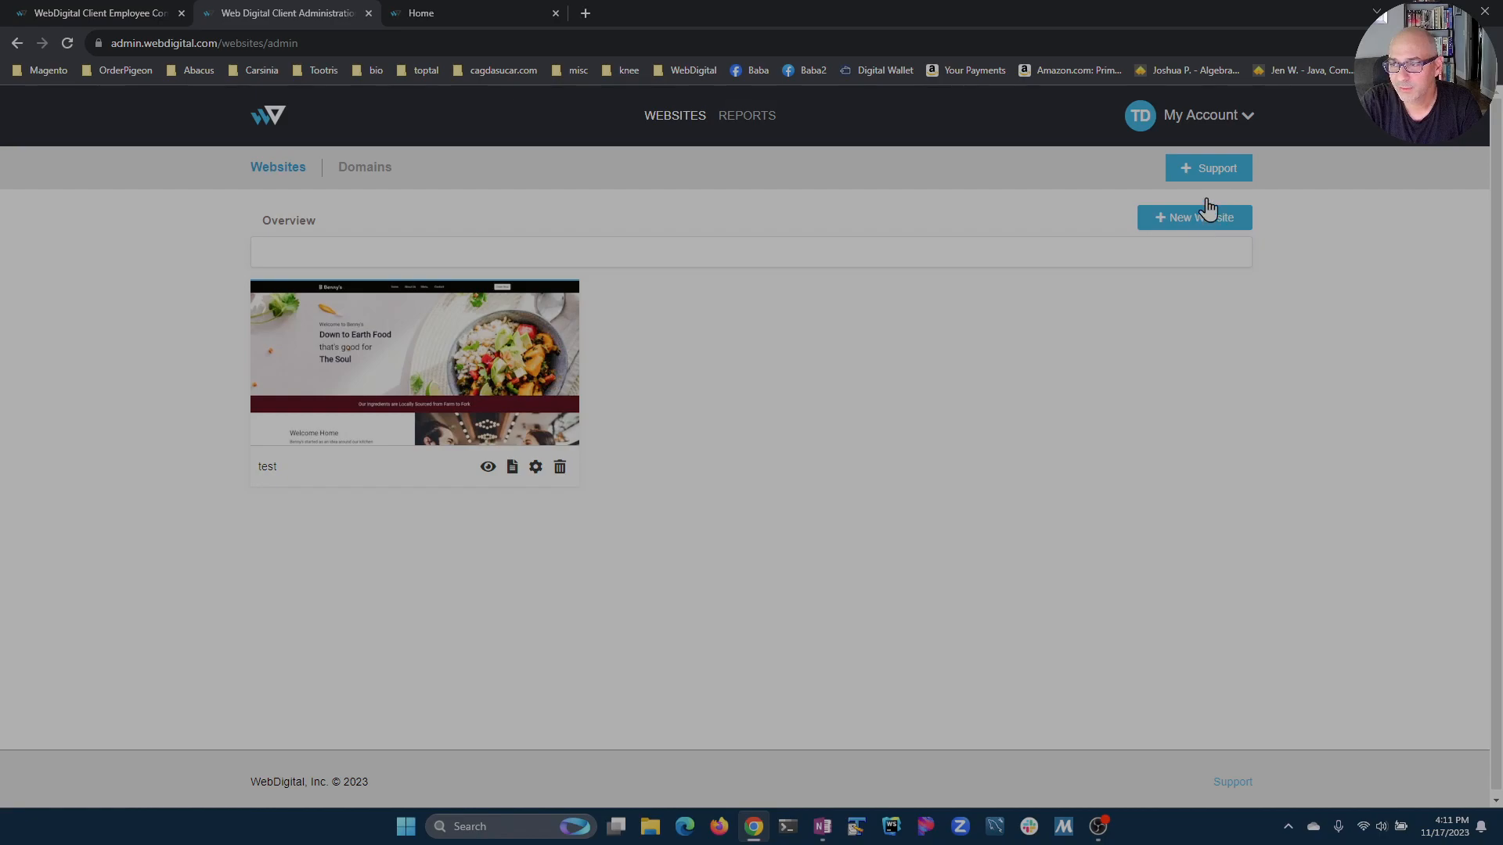
left_click(1214, 168)
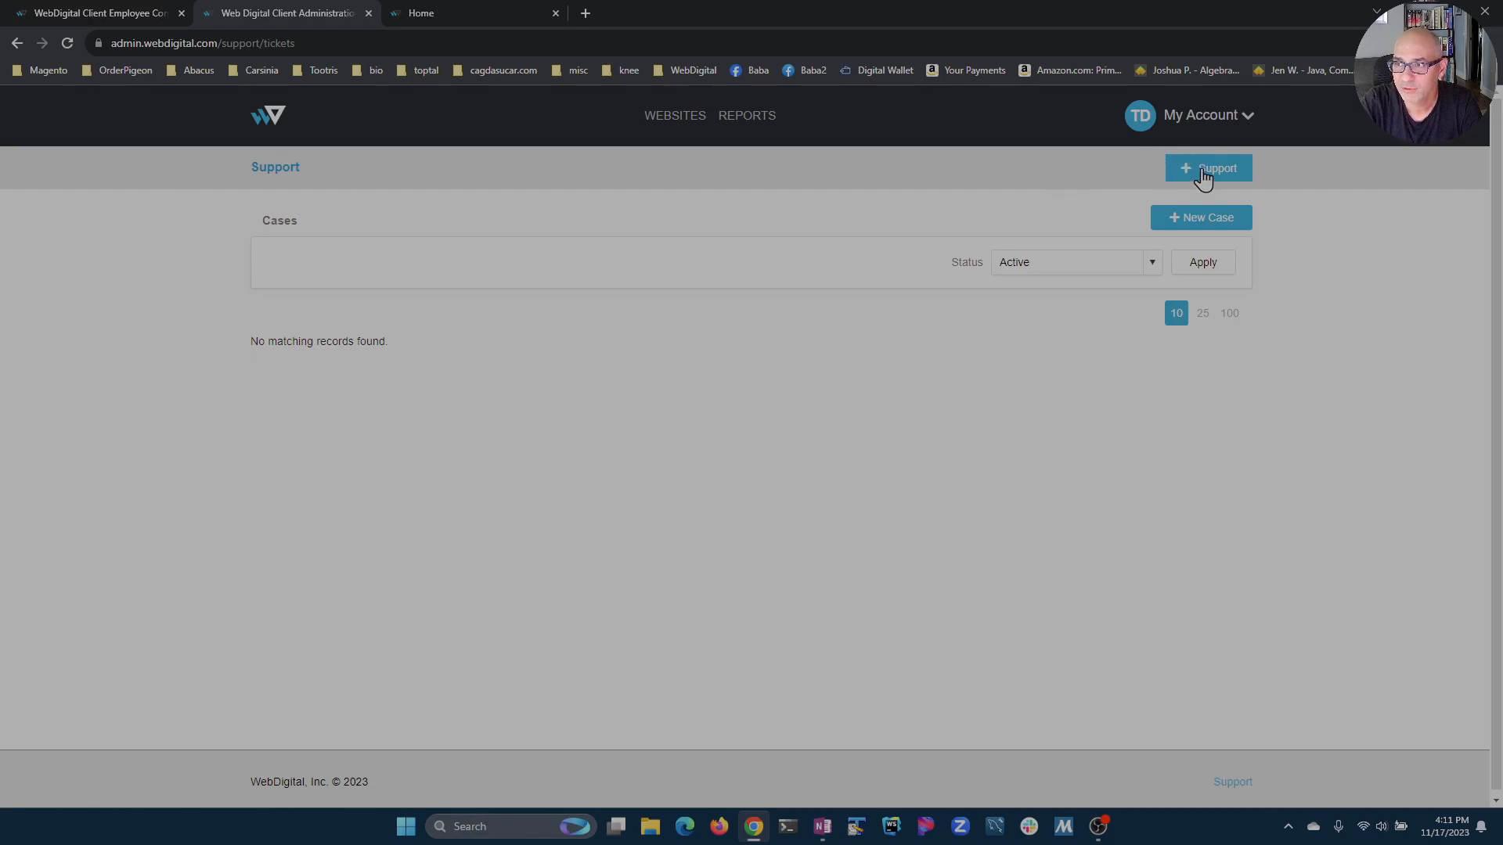
left_click(1218, 222)
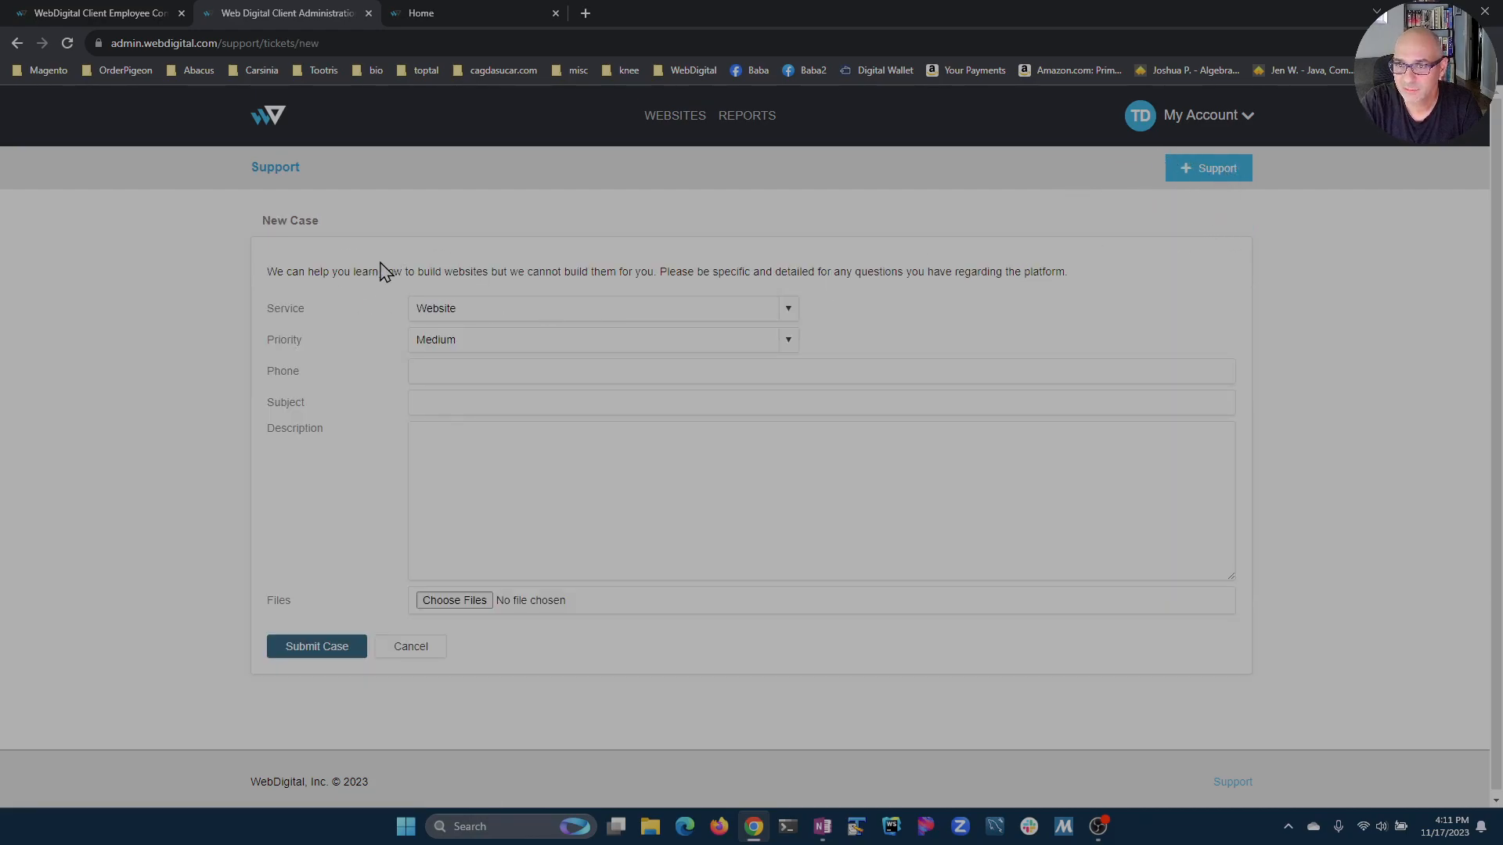
left_click_drag(383, 270, 823, 274)
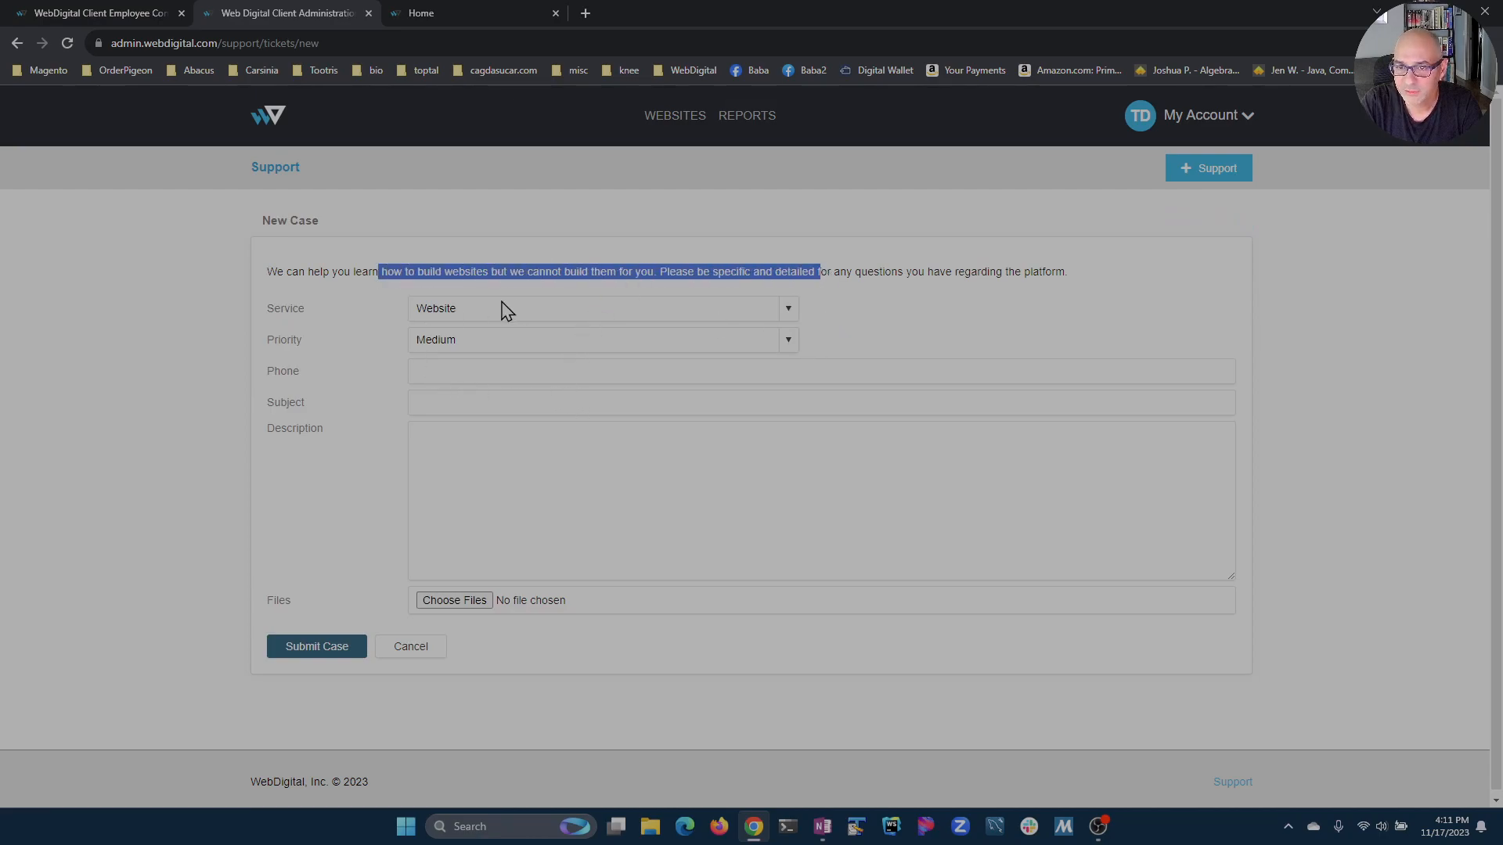
left_click(347, 274)
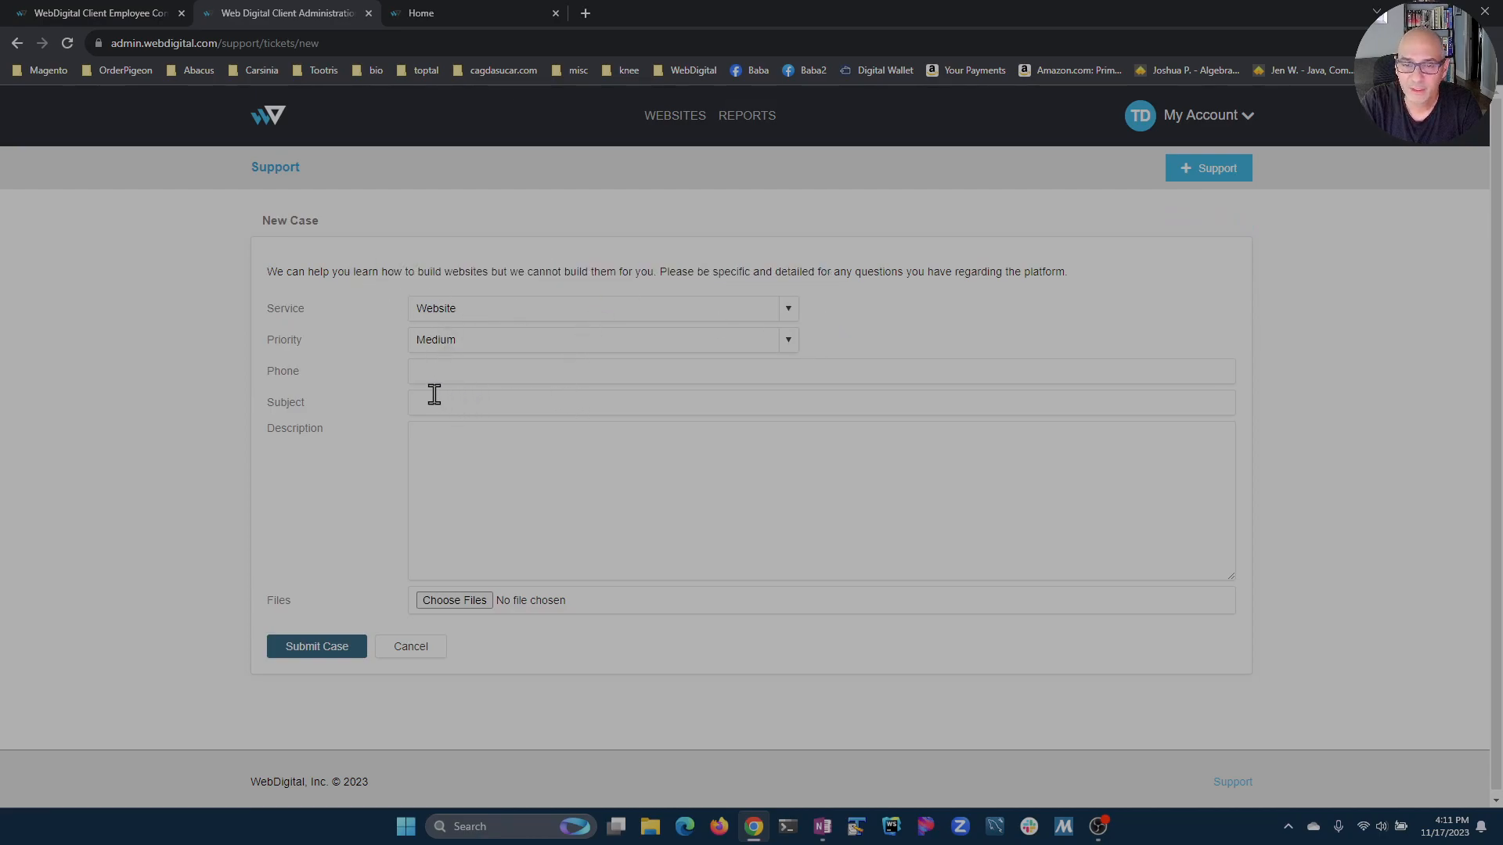
left_click(499, 475)
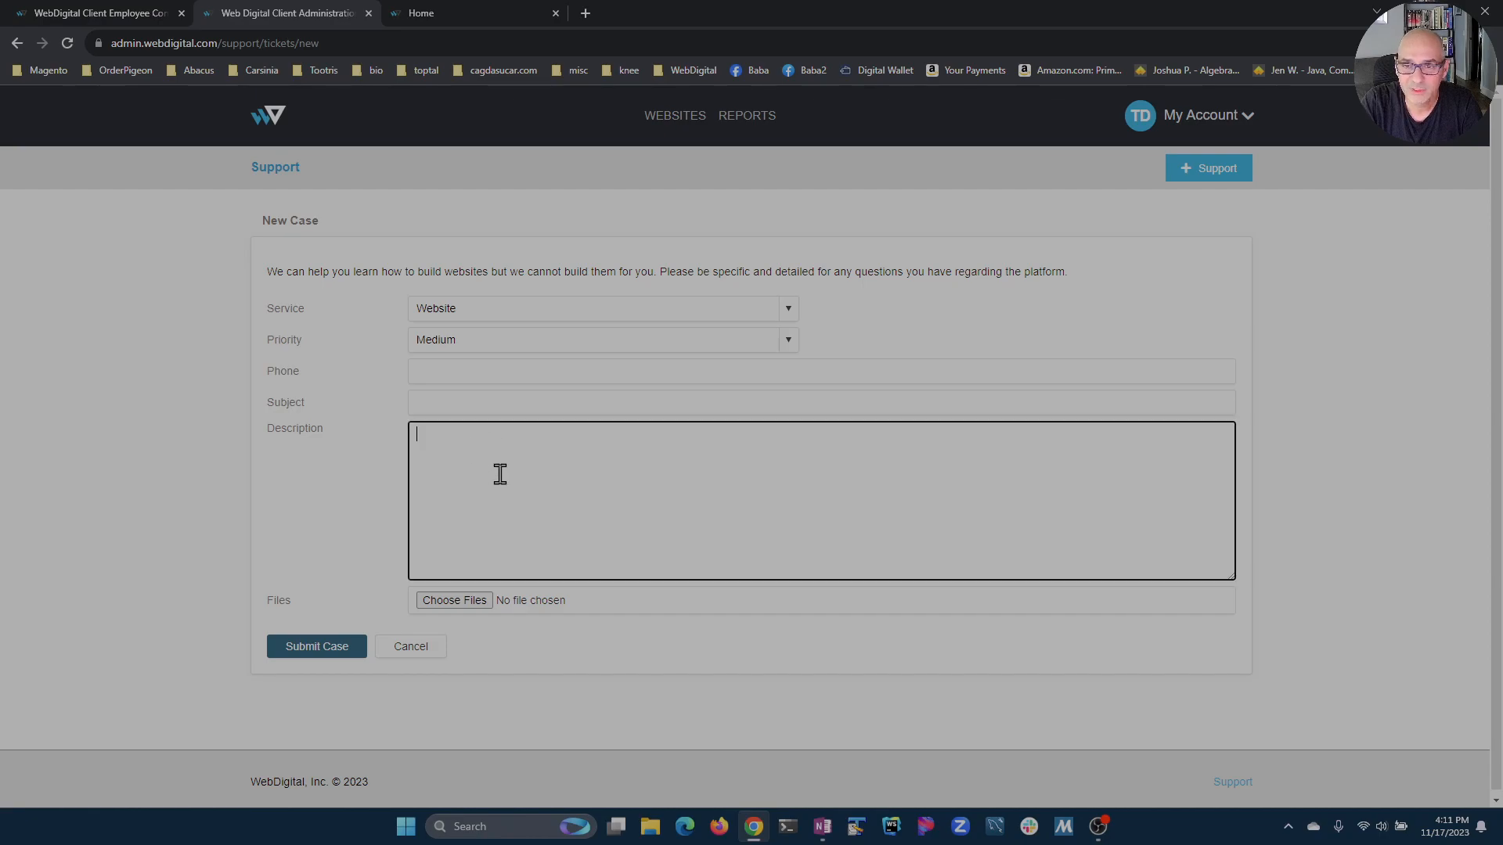
left_click(374, 441)
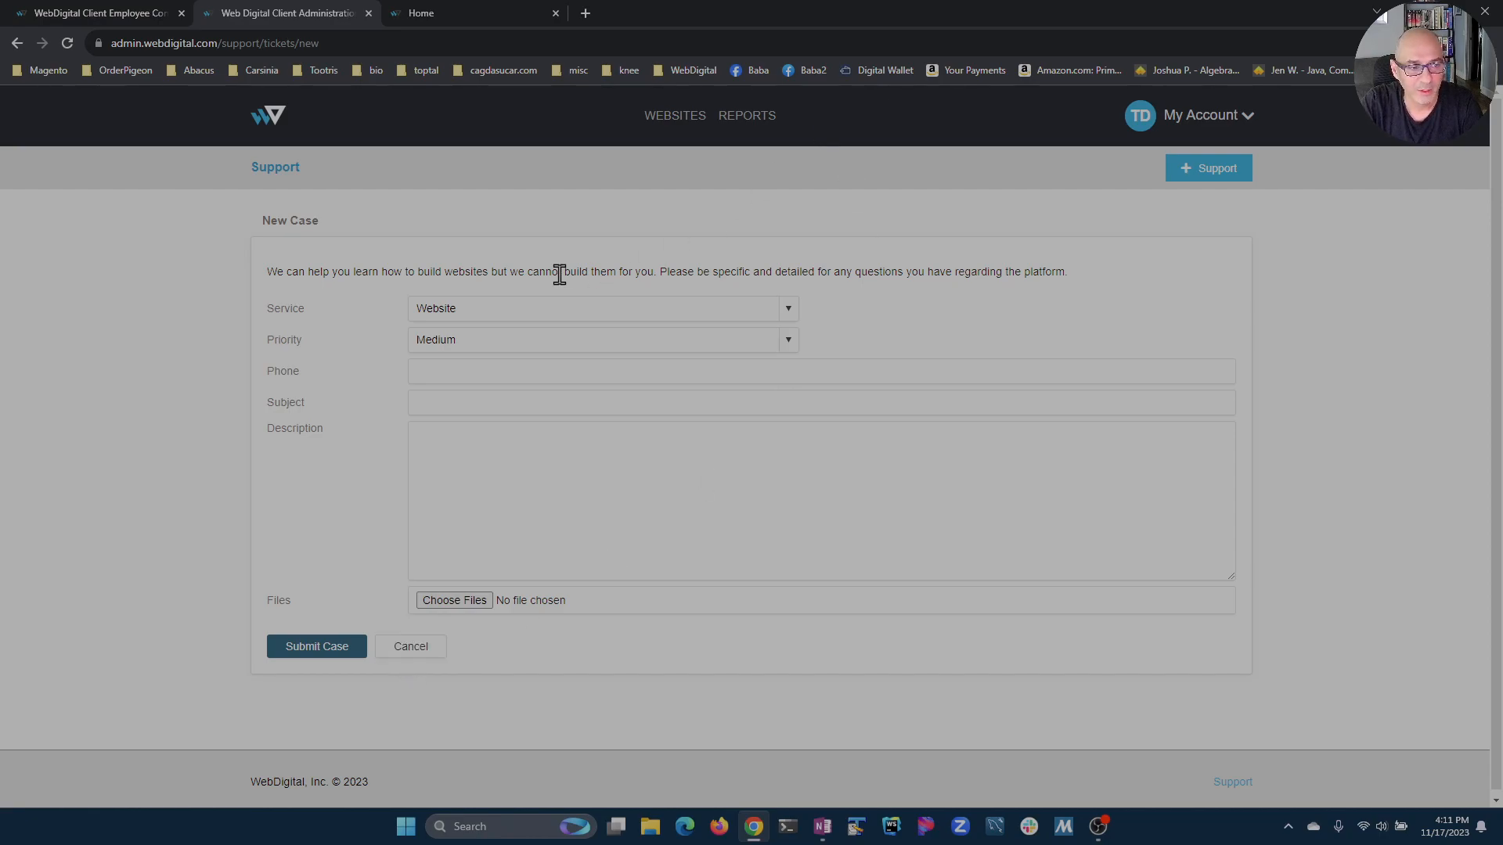
left_click(686, 121)
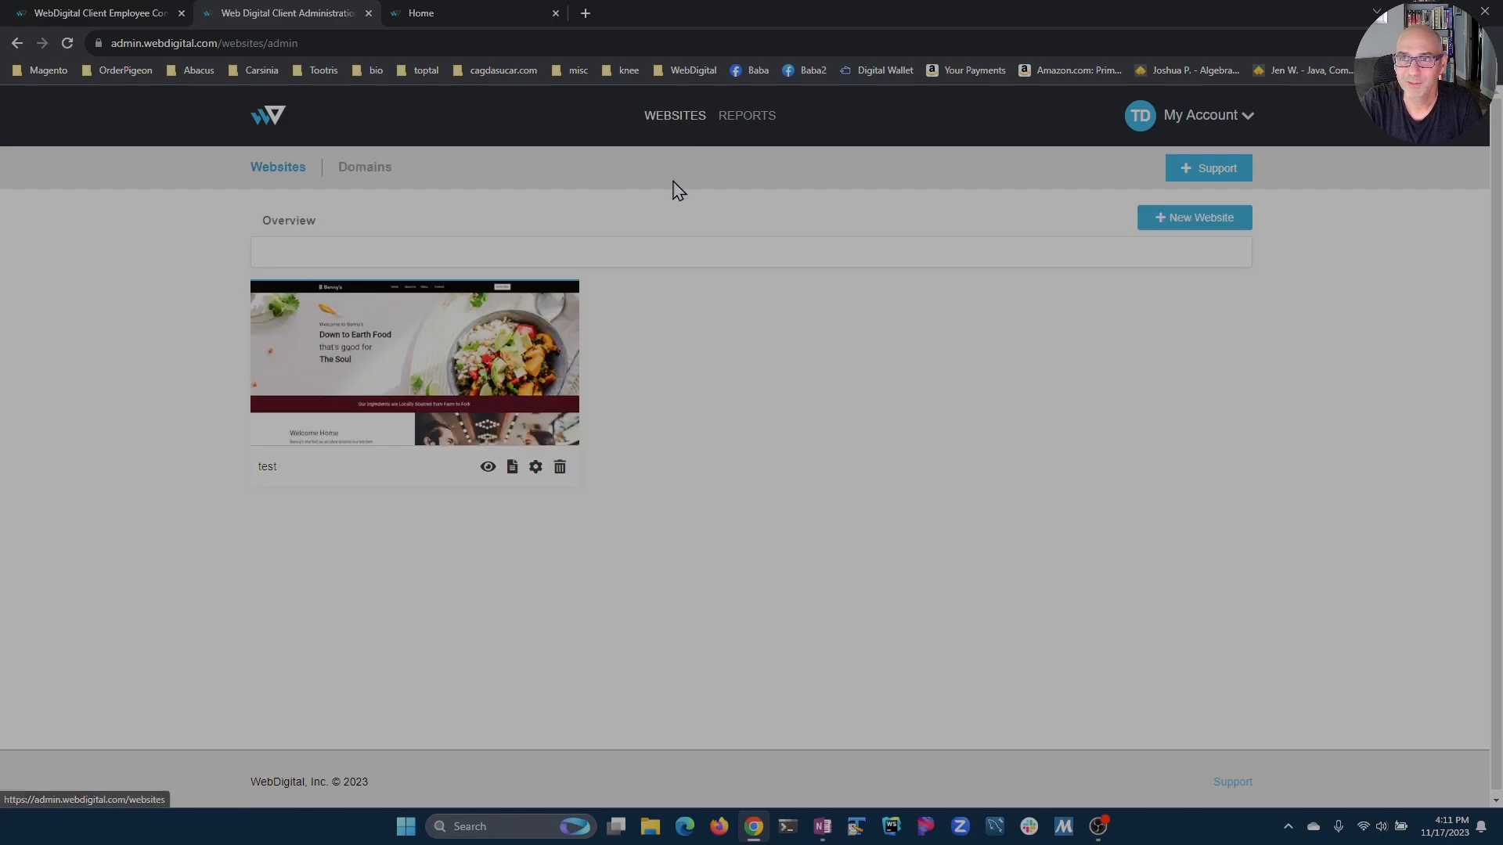